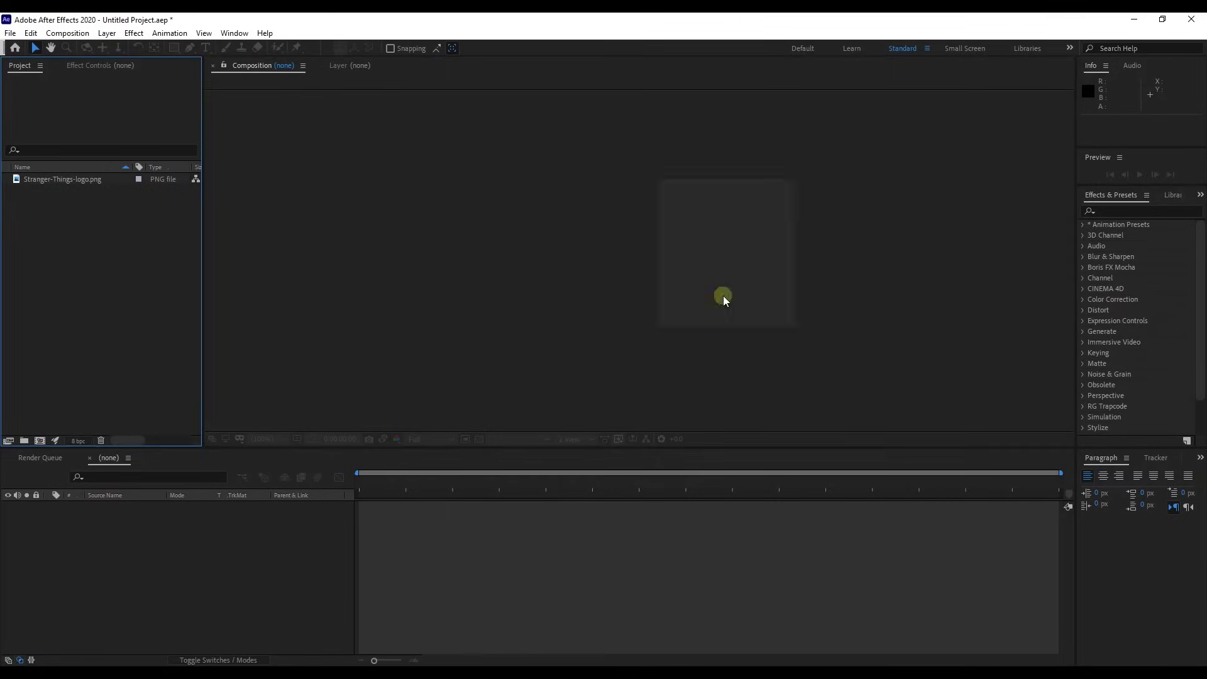
Create a new 1920×1080 composition named Particle Effect Logo.
{"action": "left_click", "coordinate": [575, 281]}
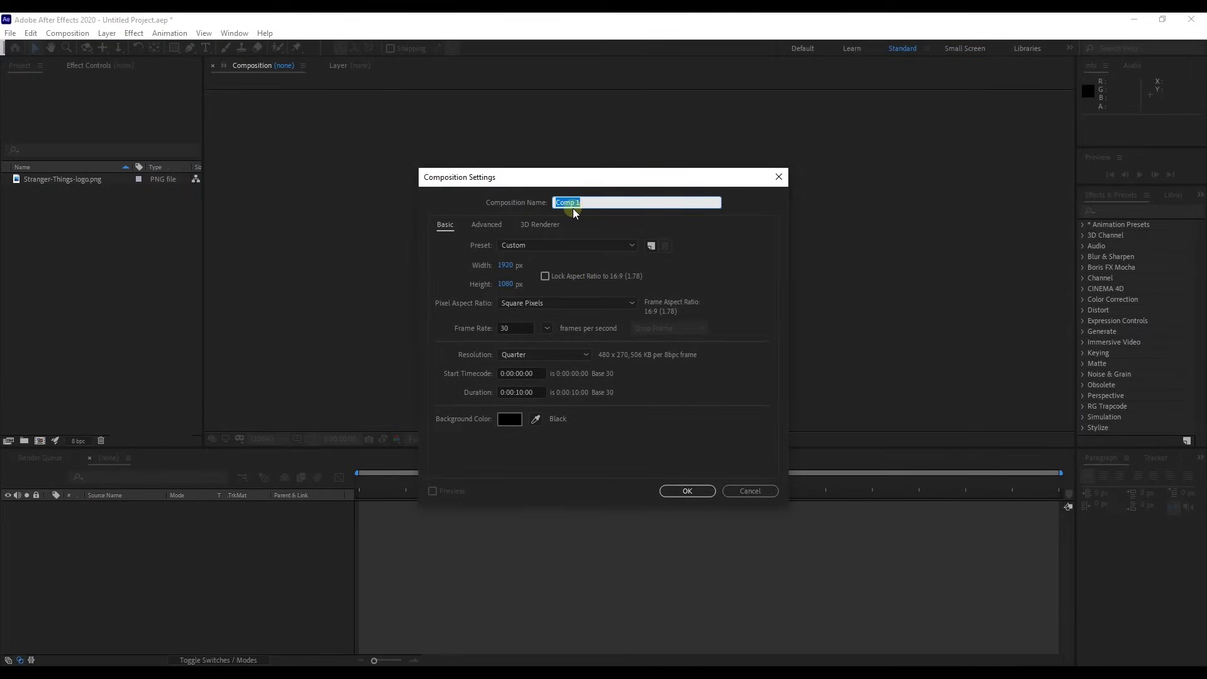
{"action": "type", "text": "Pat"}
{"action": "type", "text": "ticle Effect Logo"}
{"action": "left_click", "coordinate": [686, 491]}
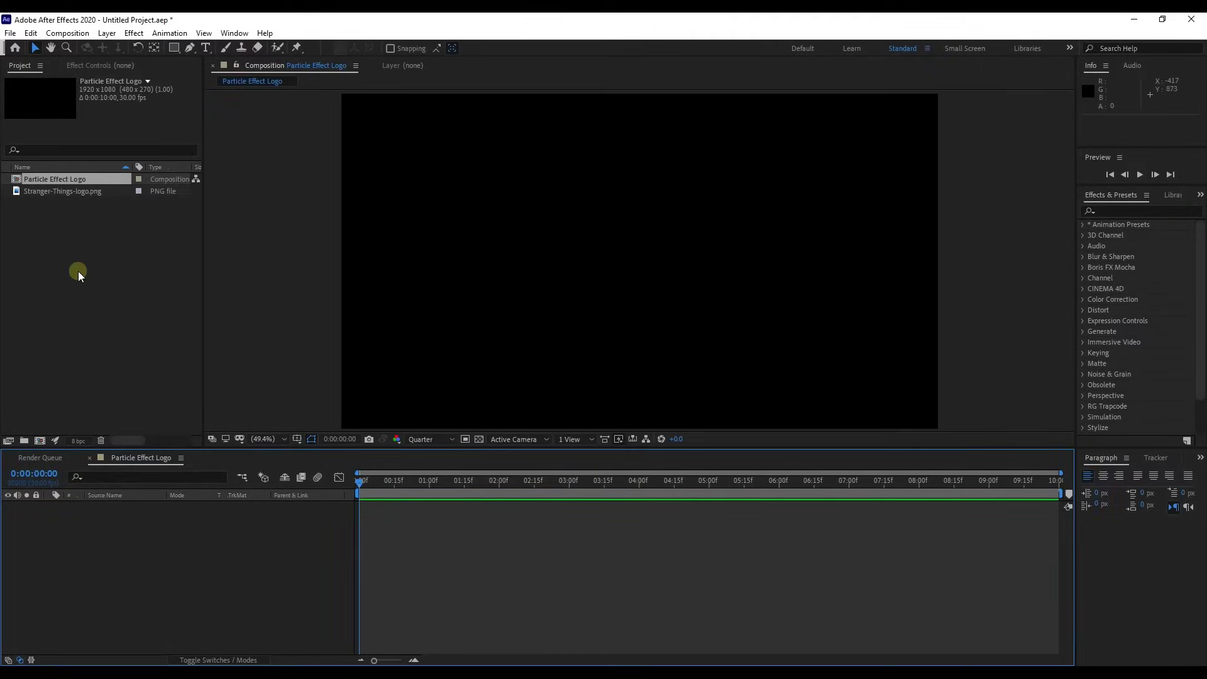
Place the Stranger-Things-logo.png in the comp and scale it to 30%.
{"action": "left_click", "coordinate": [66, 224]}
{"action": "left_click", "coordinate": [52, 194]}
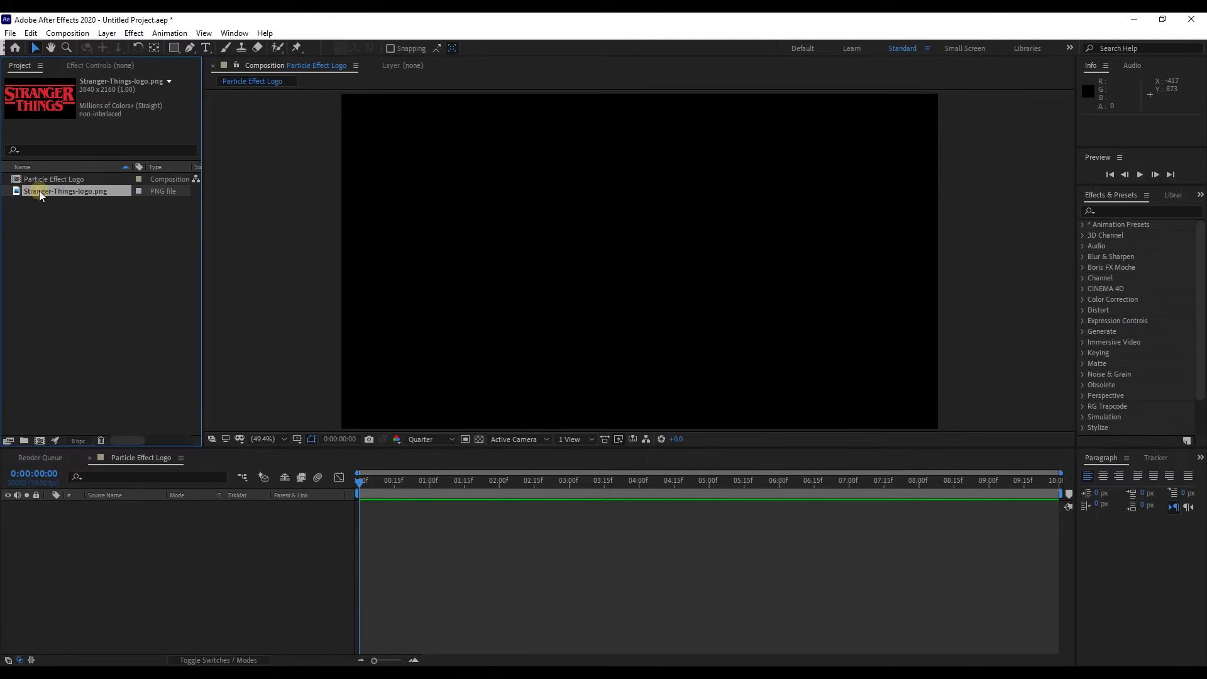
{"action": "left_click_drag", "start_coordinate": [39, 191], "coordinate": [151, 566]}
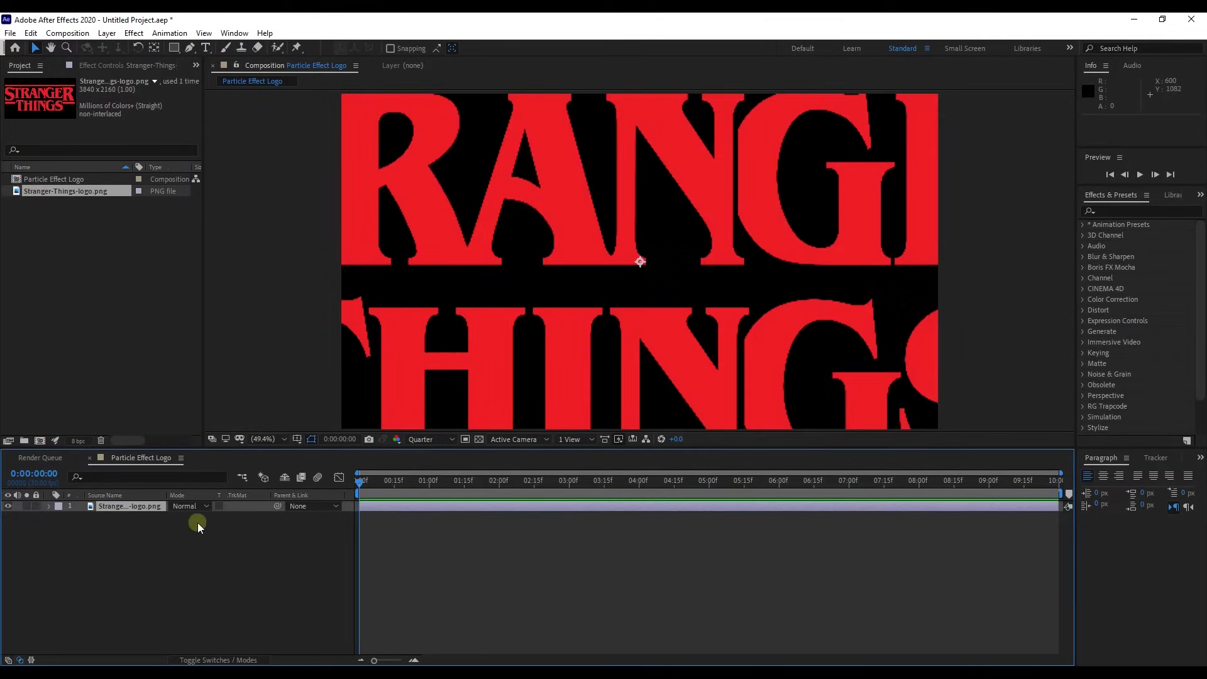
{"action": "type", "text": "s"}
{"action": "type", "text": "30"}
{"action": "left_click", "coordinate": [137, 518]}
Pre-compose the logo layer into a new LOGO comp, moving all attributes into it.
{"action": "left_click", "coordinate": [46, 508]}
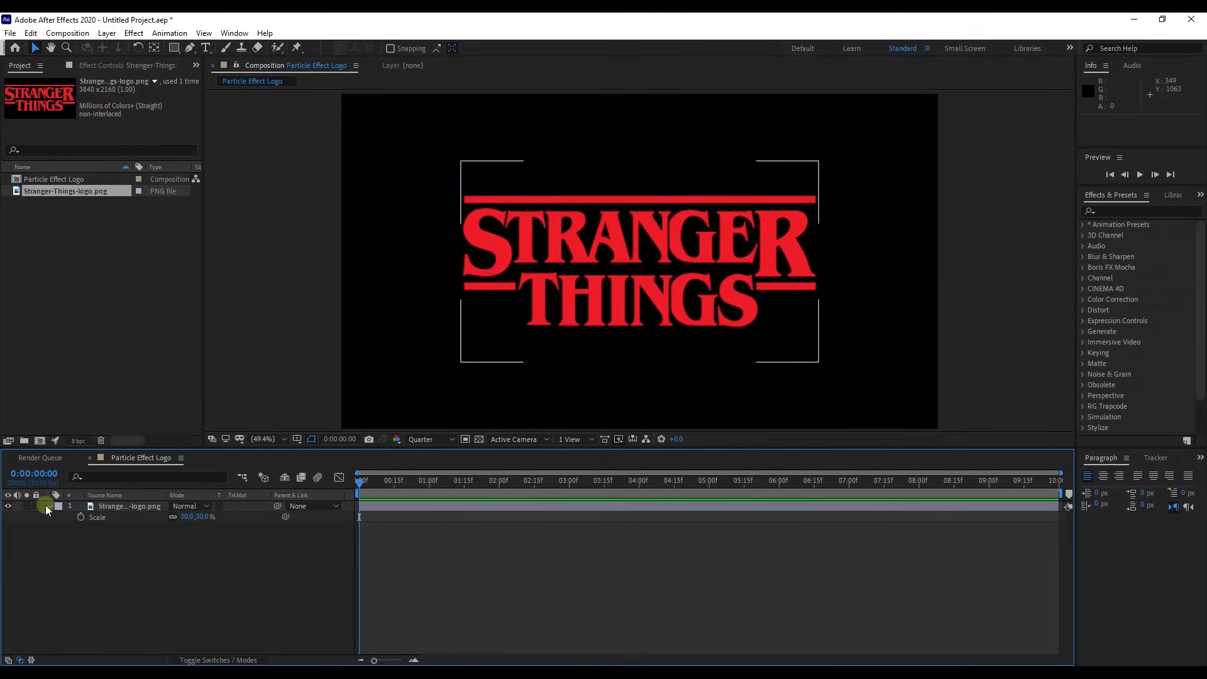
{"action": "left_click", "coordinate": [47, 508]}
{"action": "right_click", "coordinate": [100, 505]}
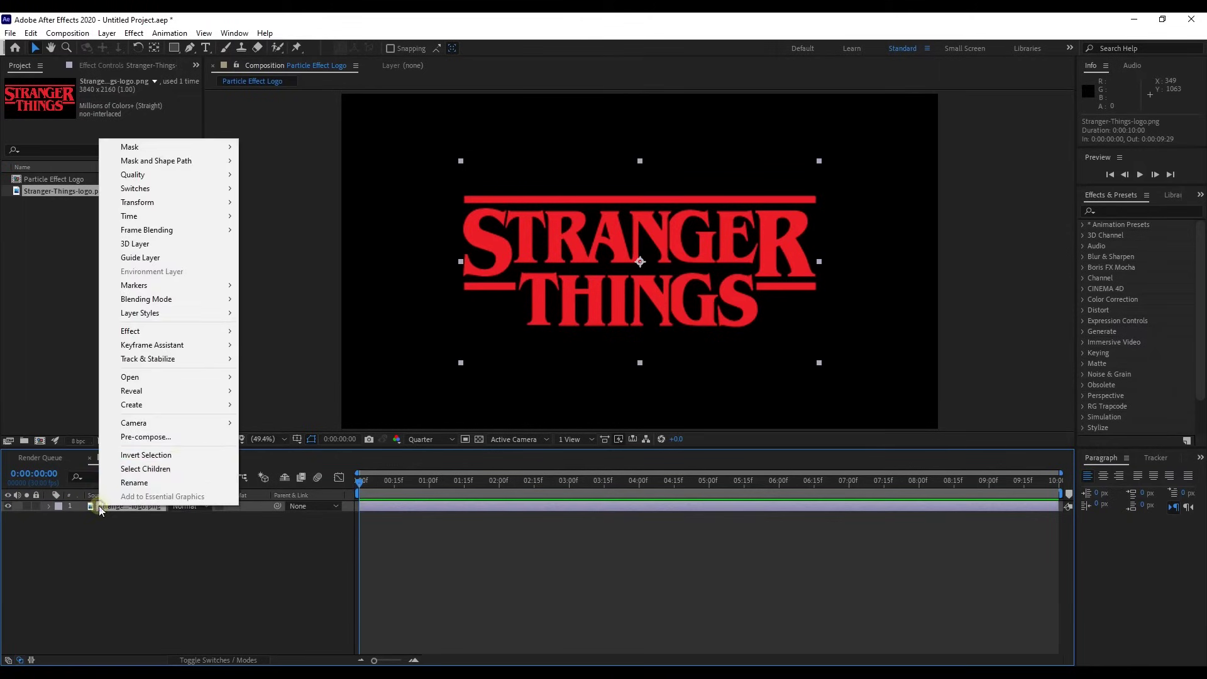
{"action": "left_click", "coordinate": [165, 438]}
{"action": "type", "text": "Lo"}
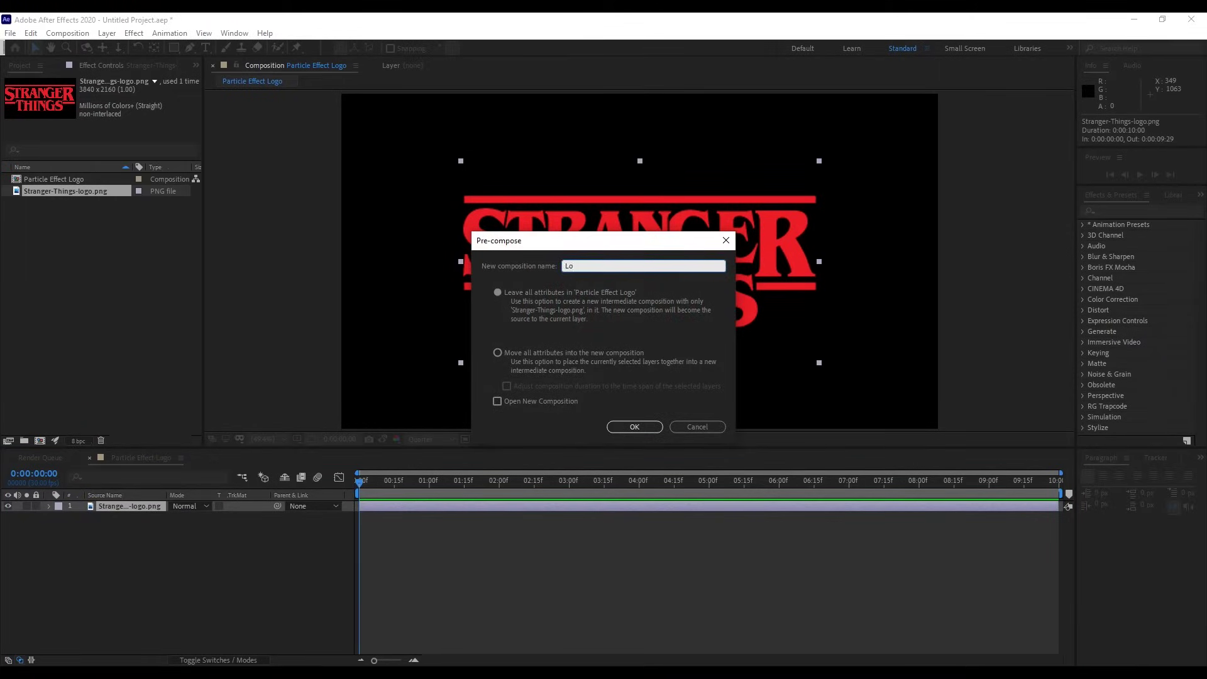
{"action": "left_click", "coordinate": [498, 352]}
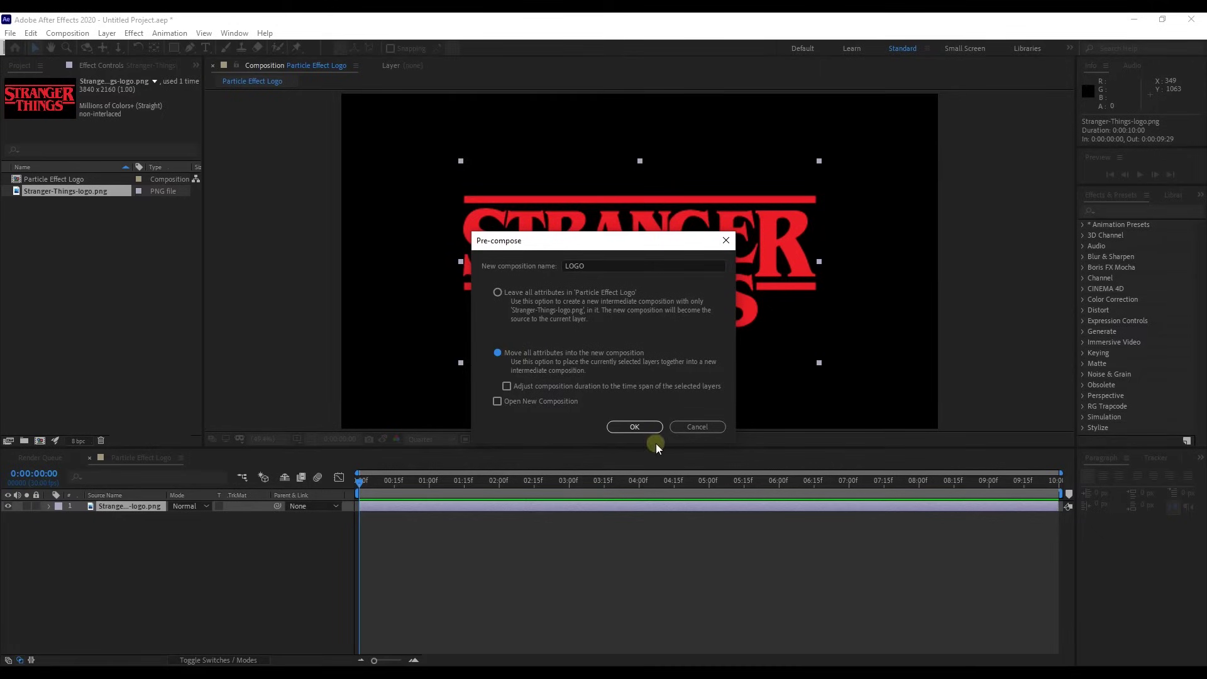
{"action": "left_click", "coordinate": [636, 427]}
Draw a tall rectangular mask over the centre of the LOGO layer.
{"action": "left_click", "coordinate": [114, 594]}
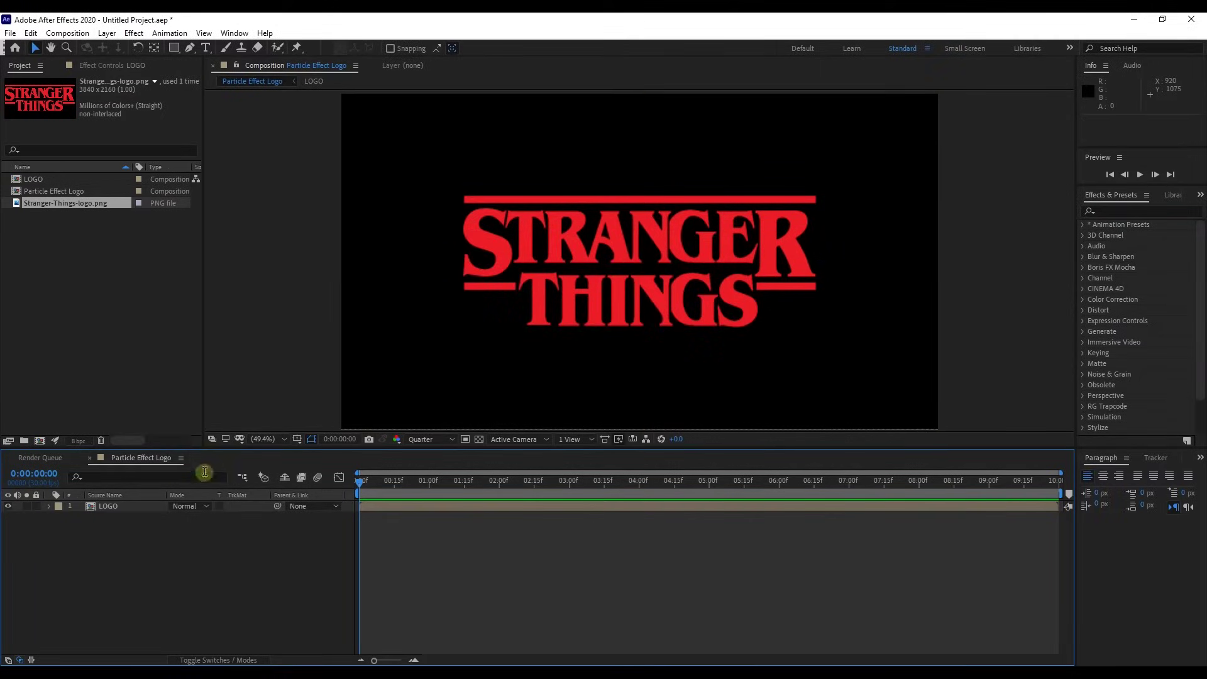
{"action": "left_click", "coordinate": [116, 508]}
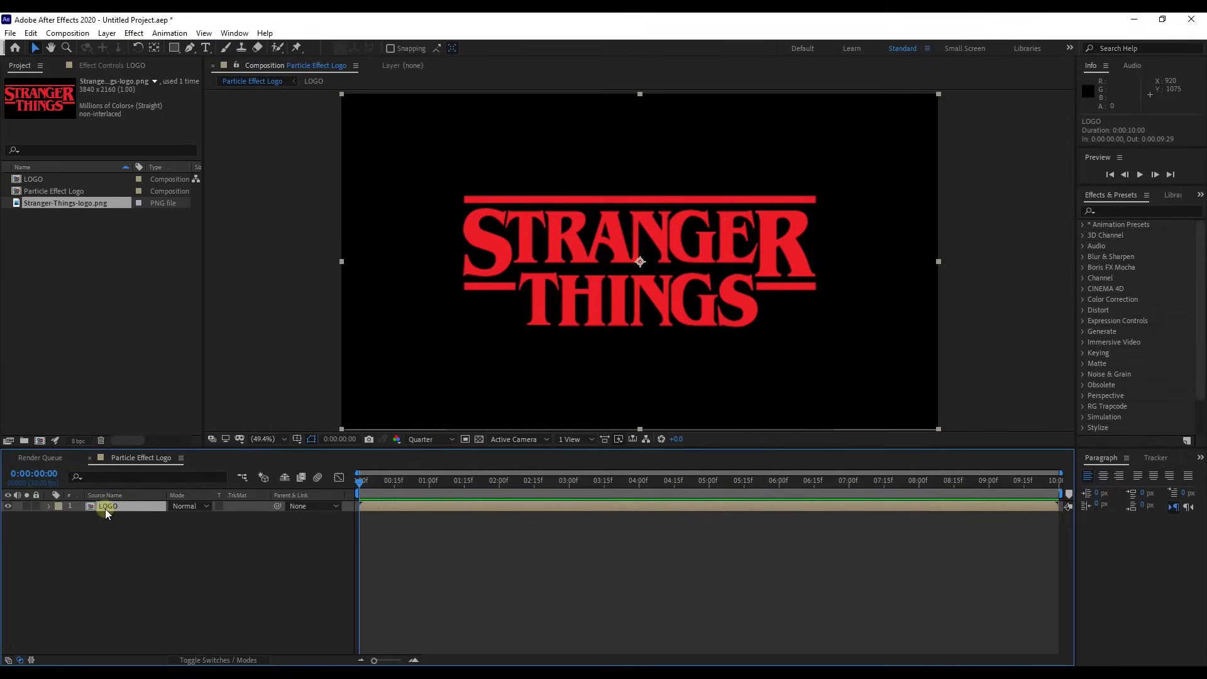
{"action": "left_click", "coordinate": [174, 48]}
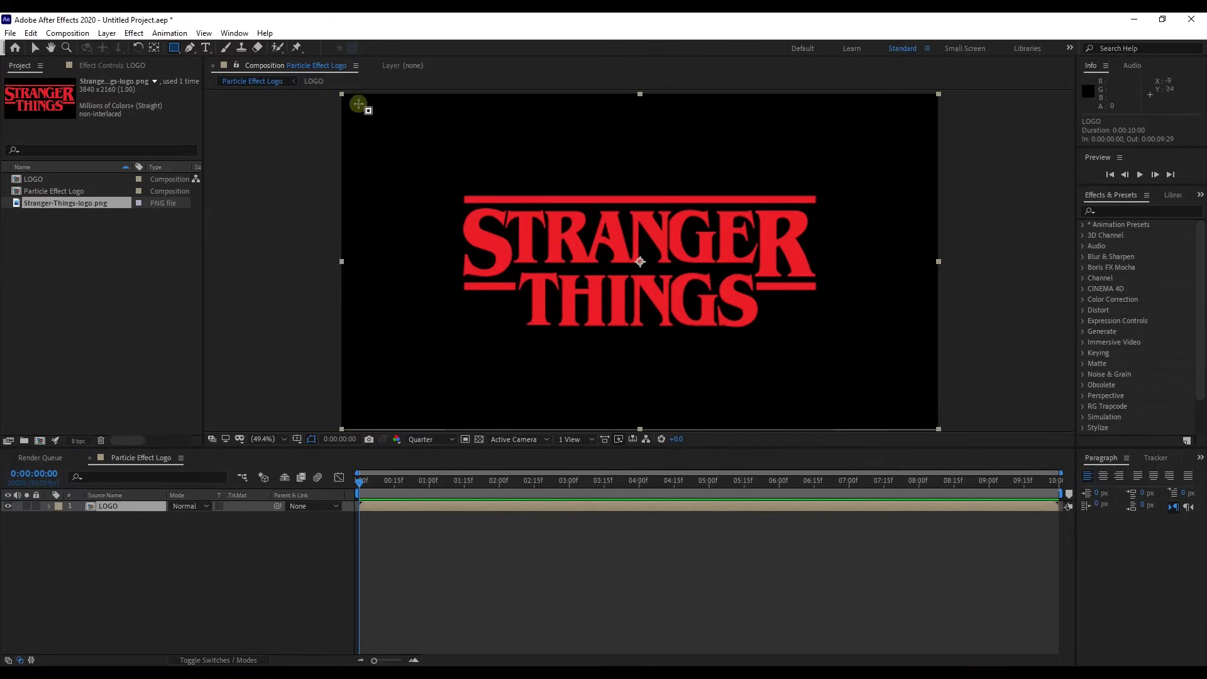
{"action": "left_click_drag", "start_coordinate": [536, 94], "coordinate": [670, 428]}
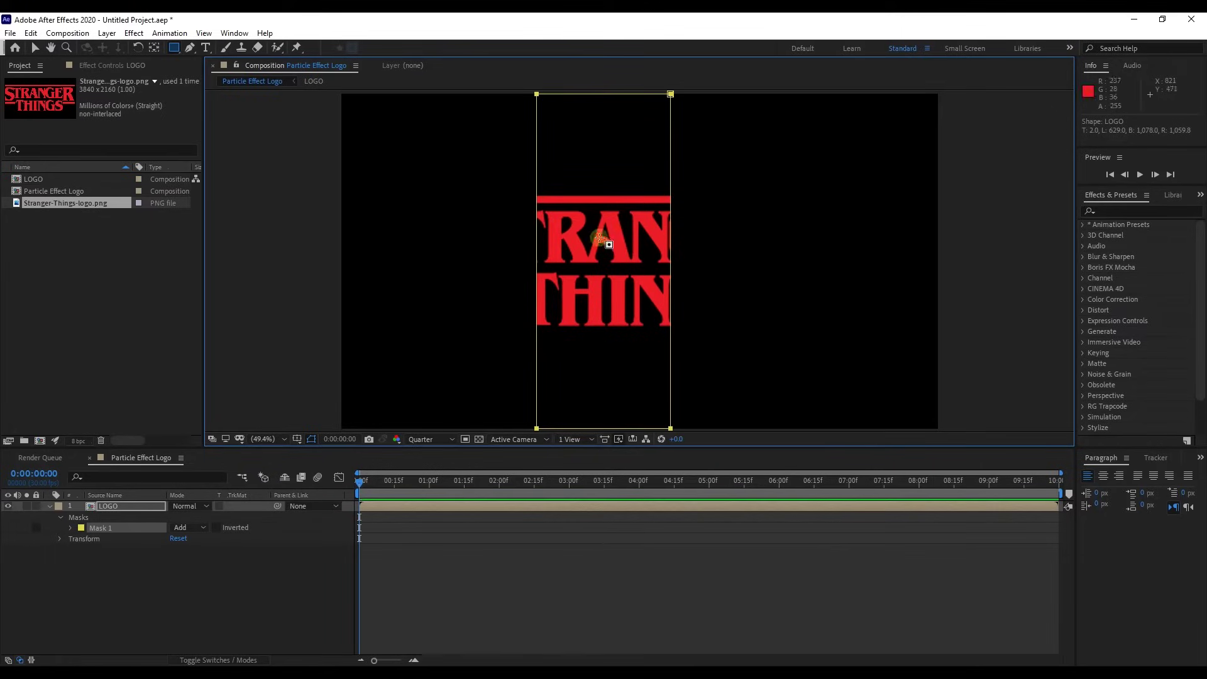
Set Mask Feather to 200 and add a Mask Path keyframe at 0:00.
{"action": "left_click", "coordinate": [70, 529]}
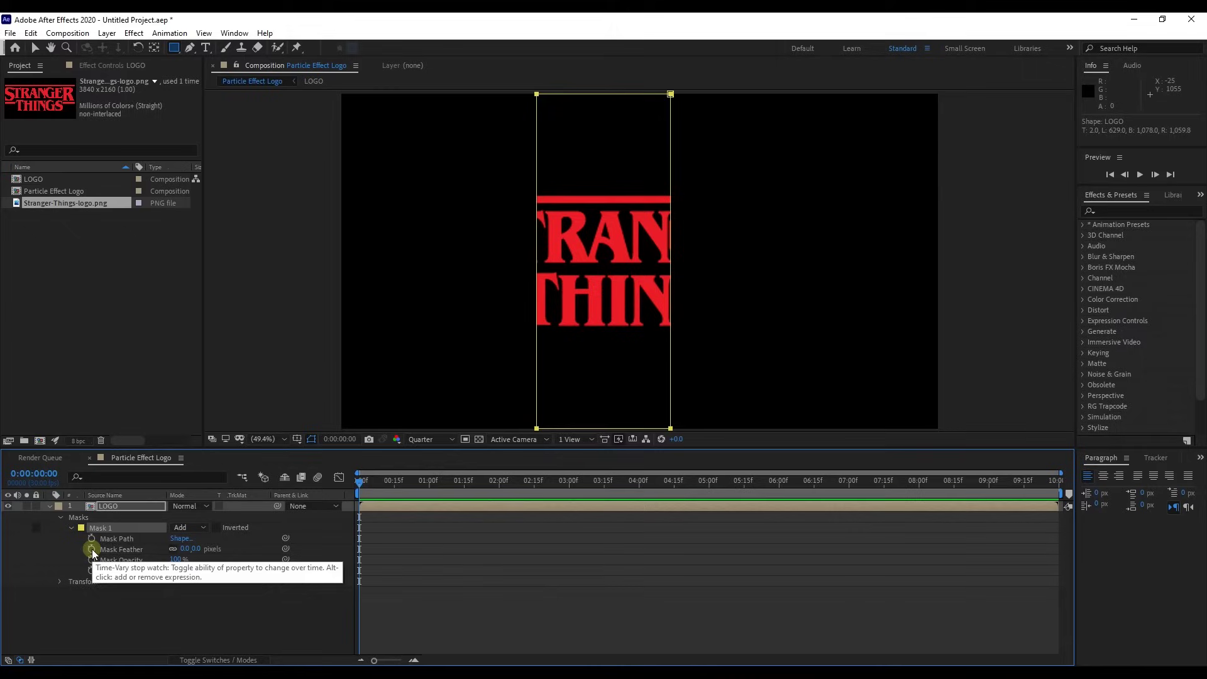
{"action": "left_click", "coordinate": [181, 550]}
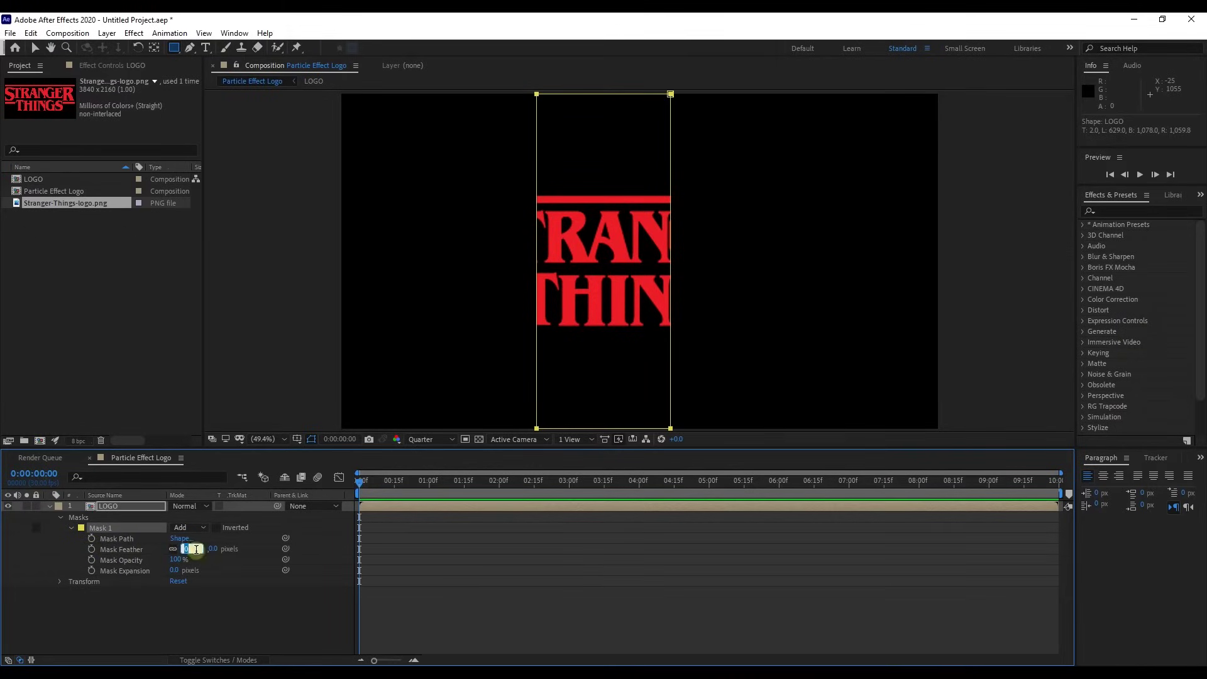
{"action": "left_click", "coordinate": [219, 637]}
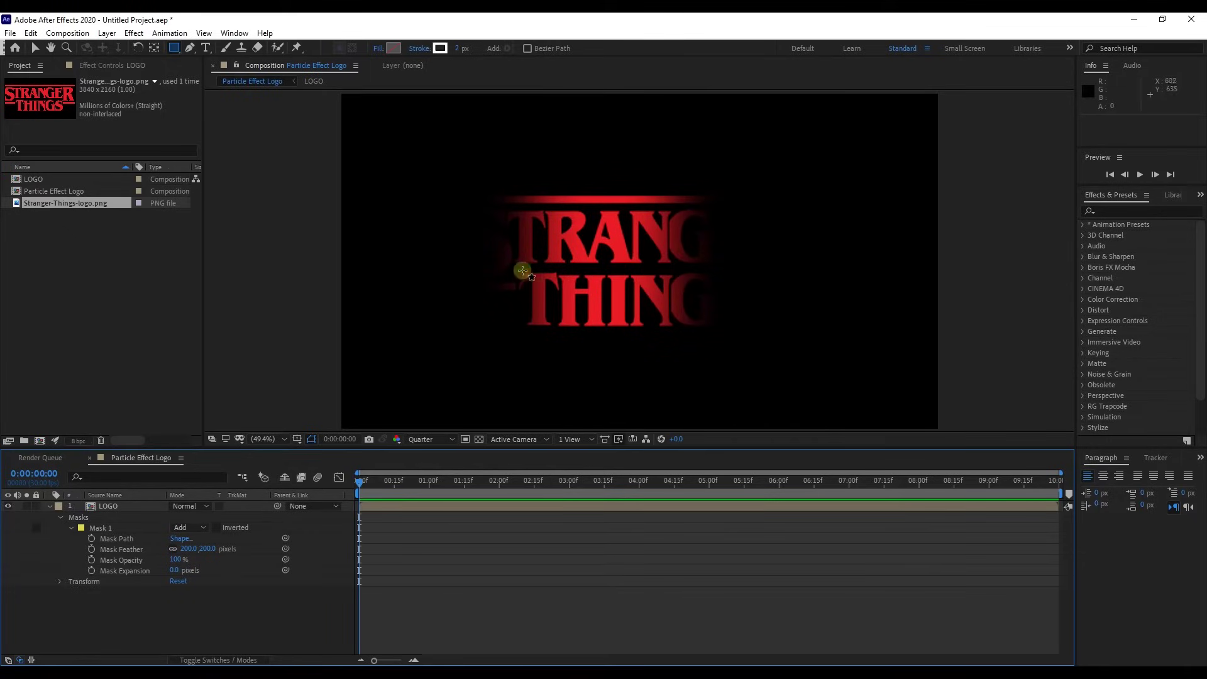
{"action": "left_click", "coordinate": [151, 538]}
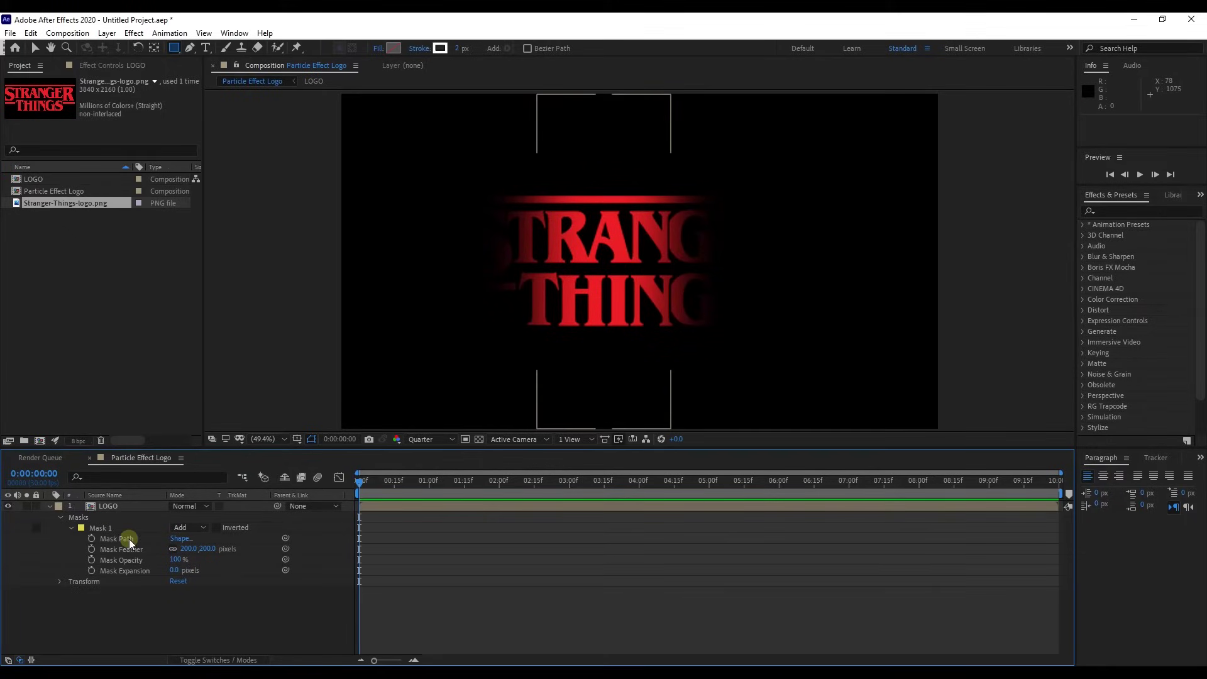
{"action": "left_click", "coordinate": [130, 539]}
{"action": "left_click", "coordinate": [92, 538]}
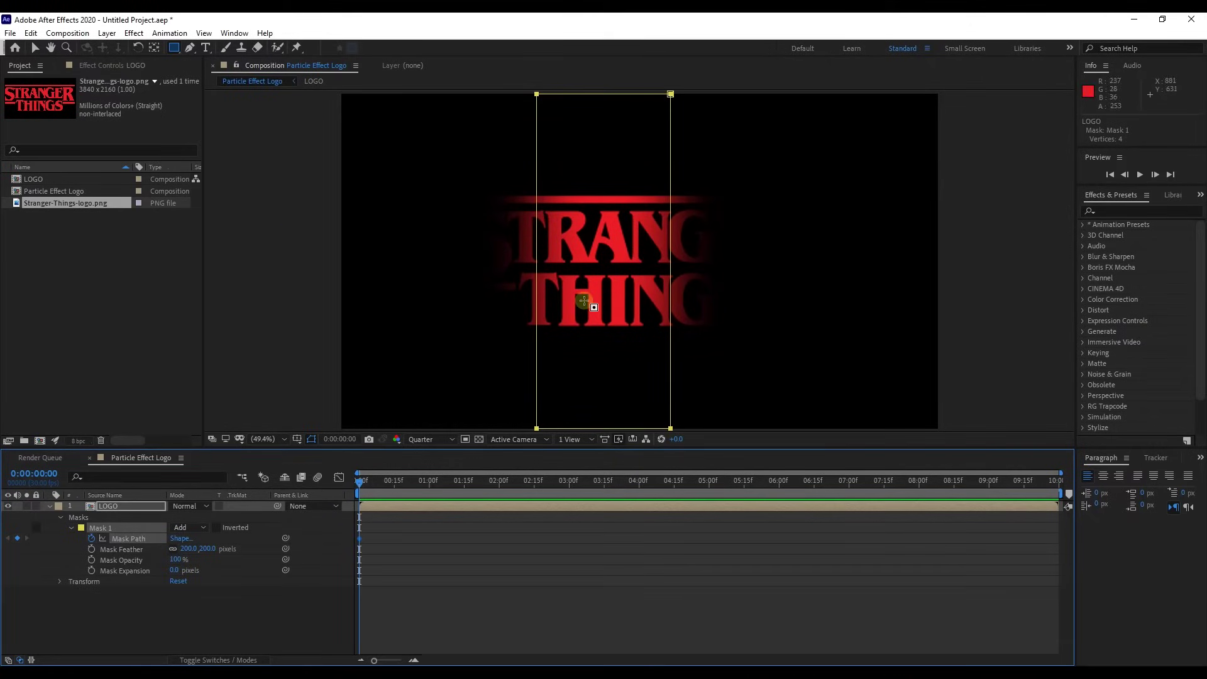
At 0:00, move the whole mask off the left side of the frame.
{"action": "left_click", "coordinate": [32, 49]}
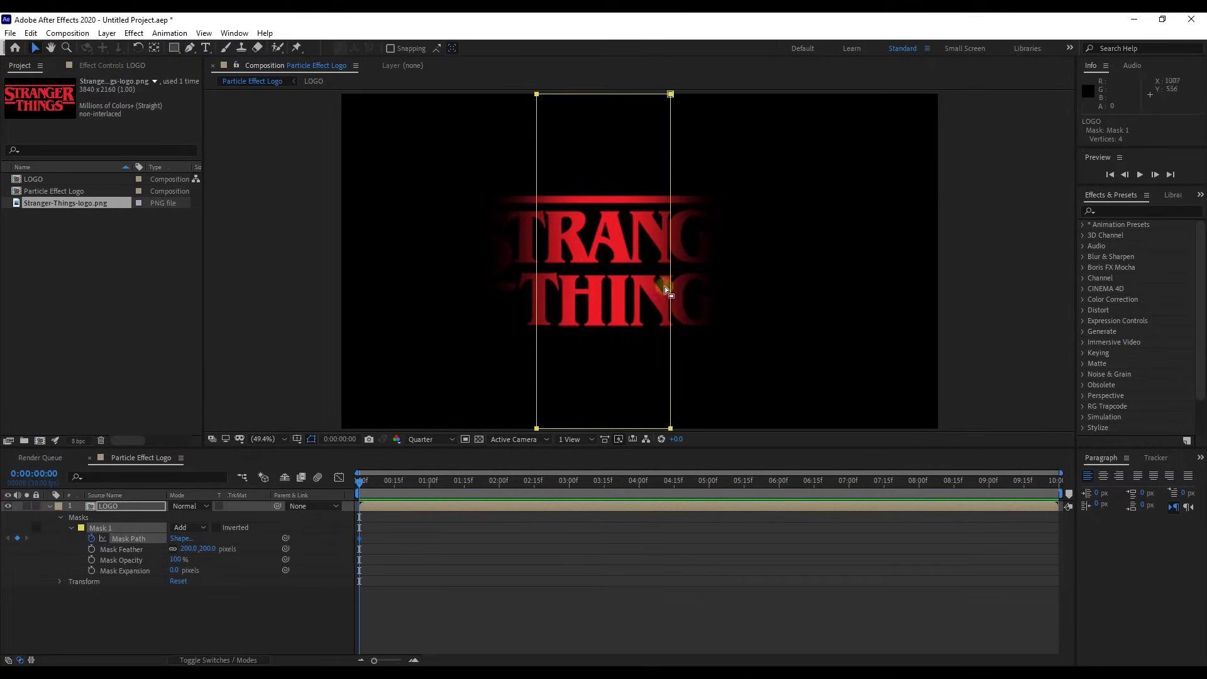
{"action": "left_click", "coordinate": [672, 343]}
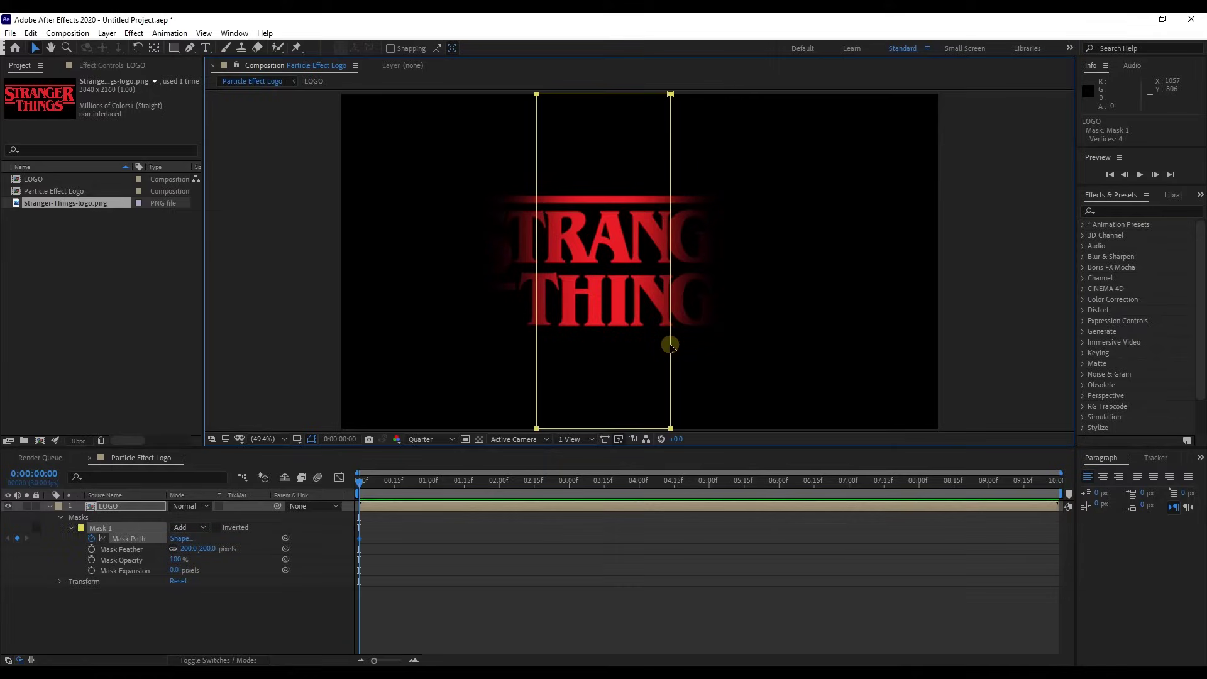
{"action": "double_click", "coordinate": [670, 345]}
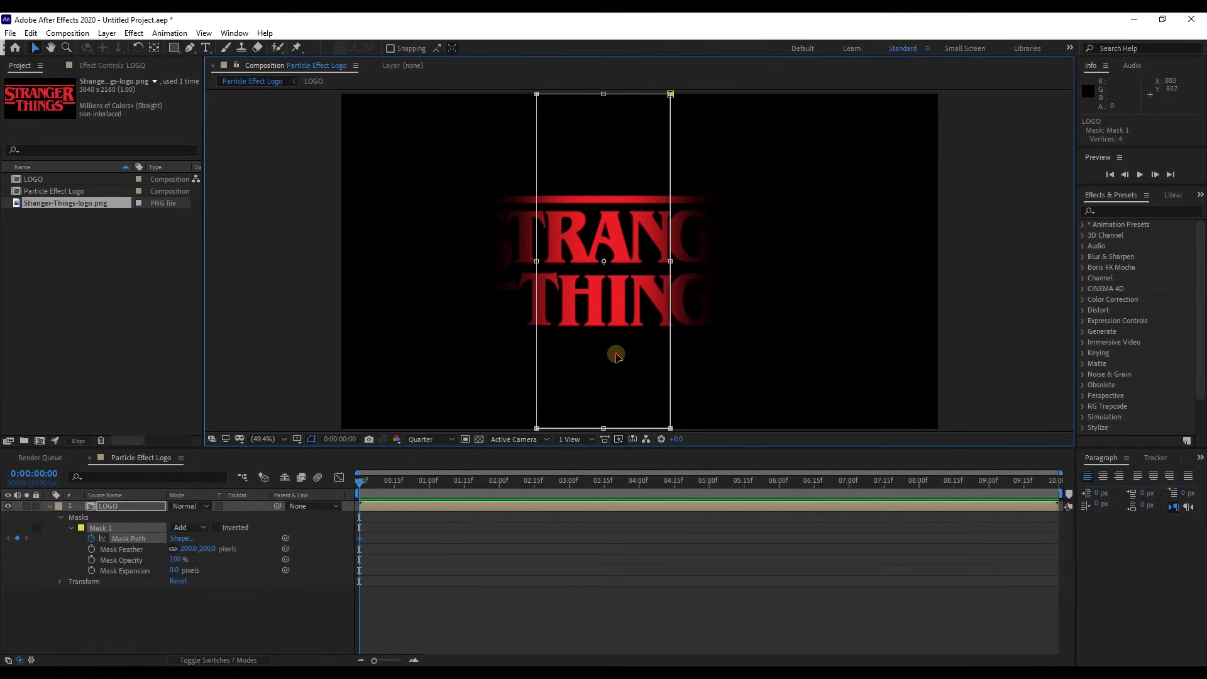
{"action": "left_click_drag", "start_coordinate": [617, 350], "coordinate": [294, 353]}
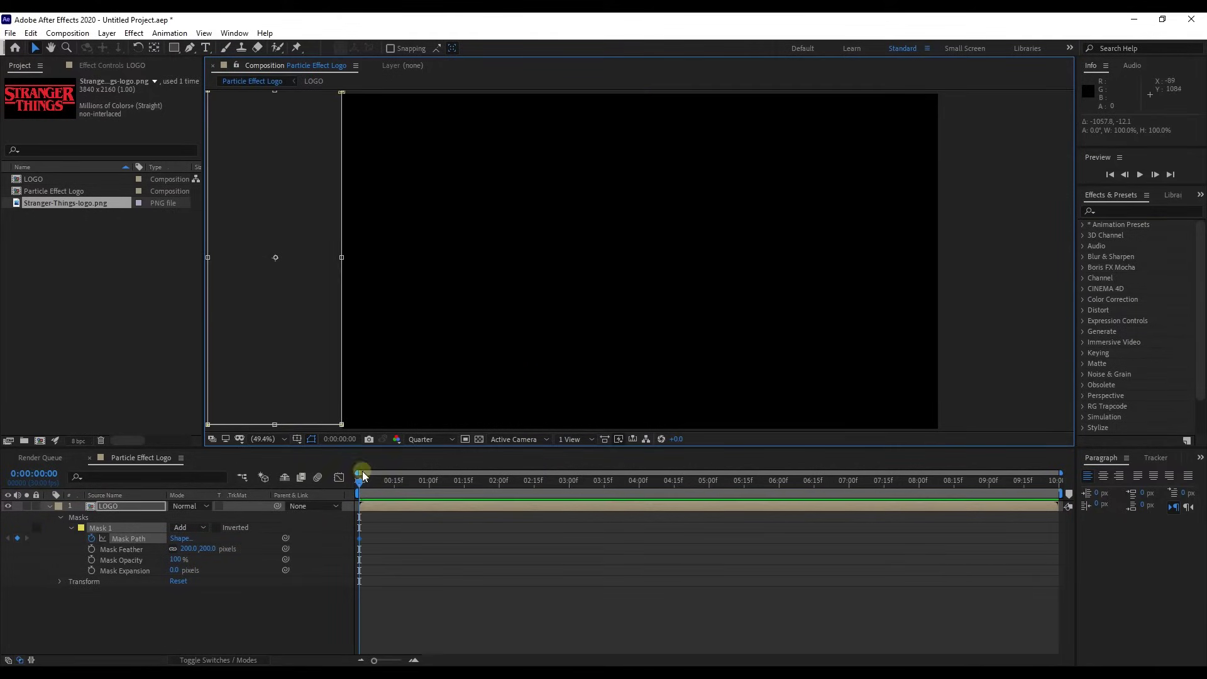
{"action": "left_click_drag", "start_coordinate": [362, 471], "coordinate": [471, 481]}
At 3:00, move the mask to the frame's right edge.
{"action": "left_click", "coordinate": [568, 482]}
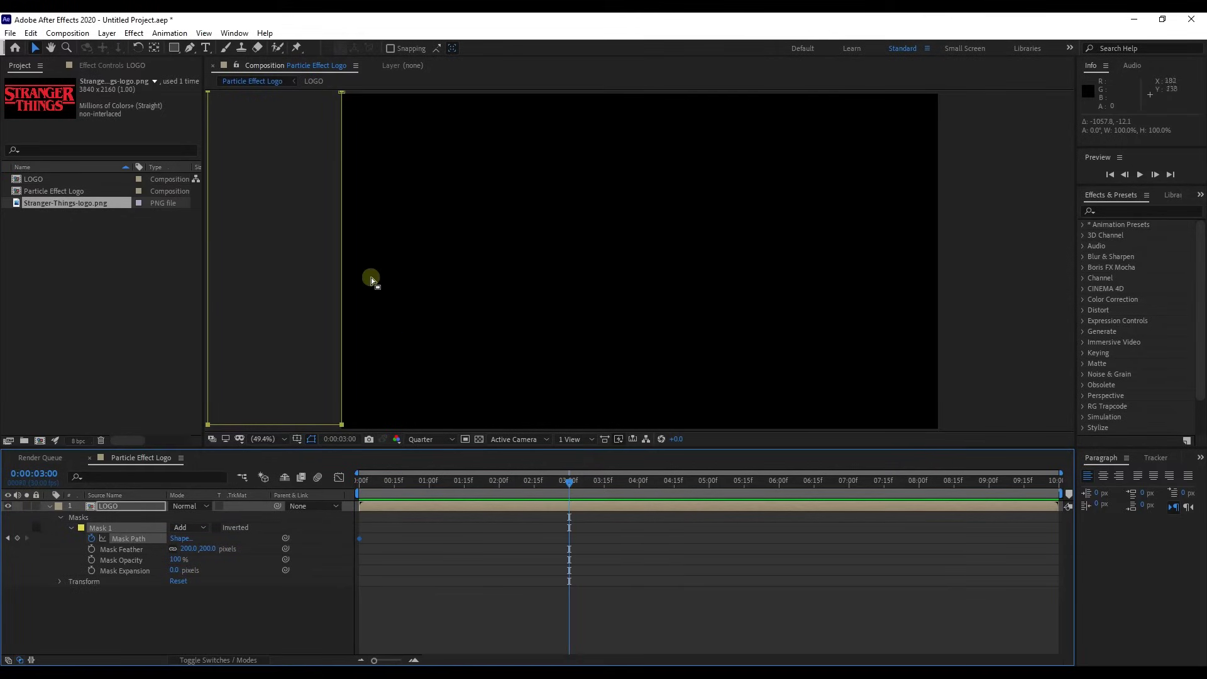
{"action": "double_click", "coordinate": [340, 395]}
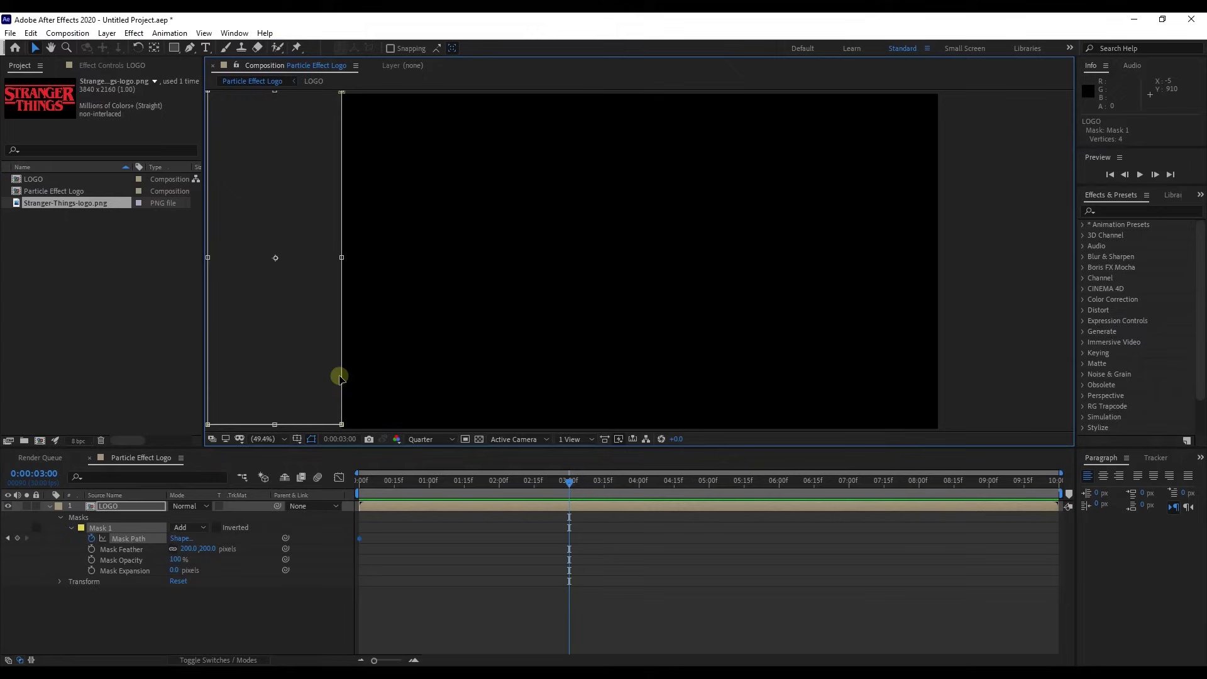
{"action": "left_click_drag", "start_coordinate": [333, 378], "coordinate": [1064, 381]}
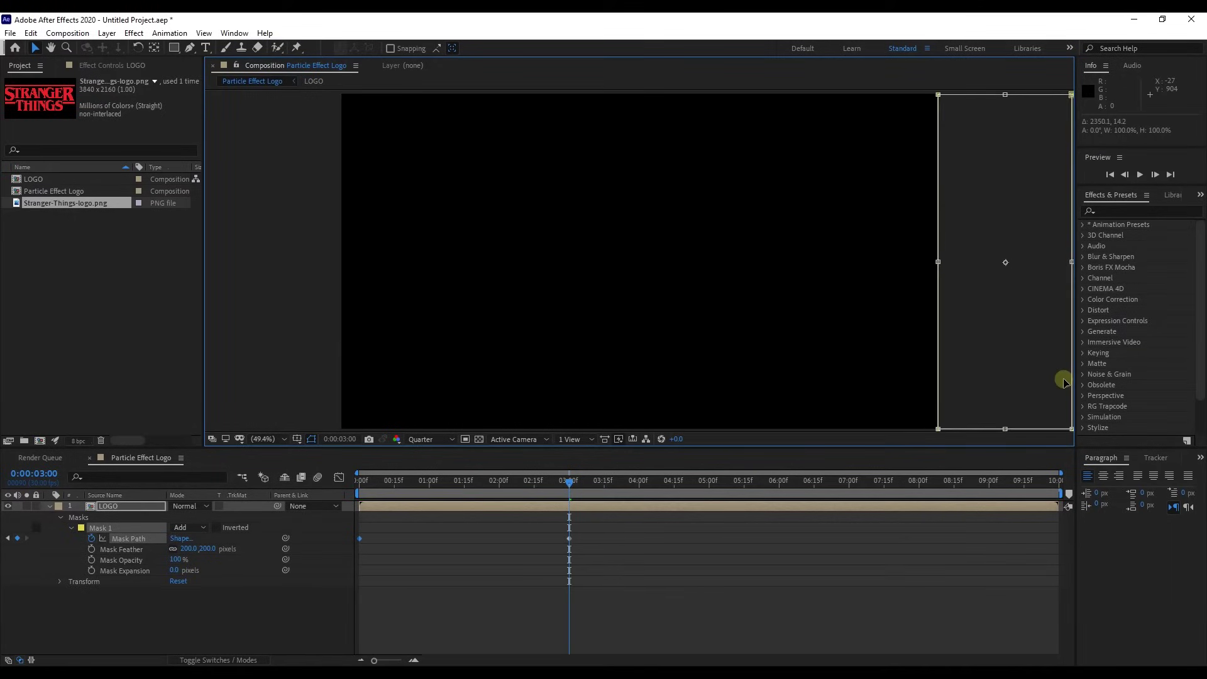
Preview the logo wipe from the start, then park the playhead near 1:16.
{"action": "left_click", "coordinate": [361, 480]}
{"action": "key", "text": "space"}
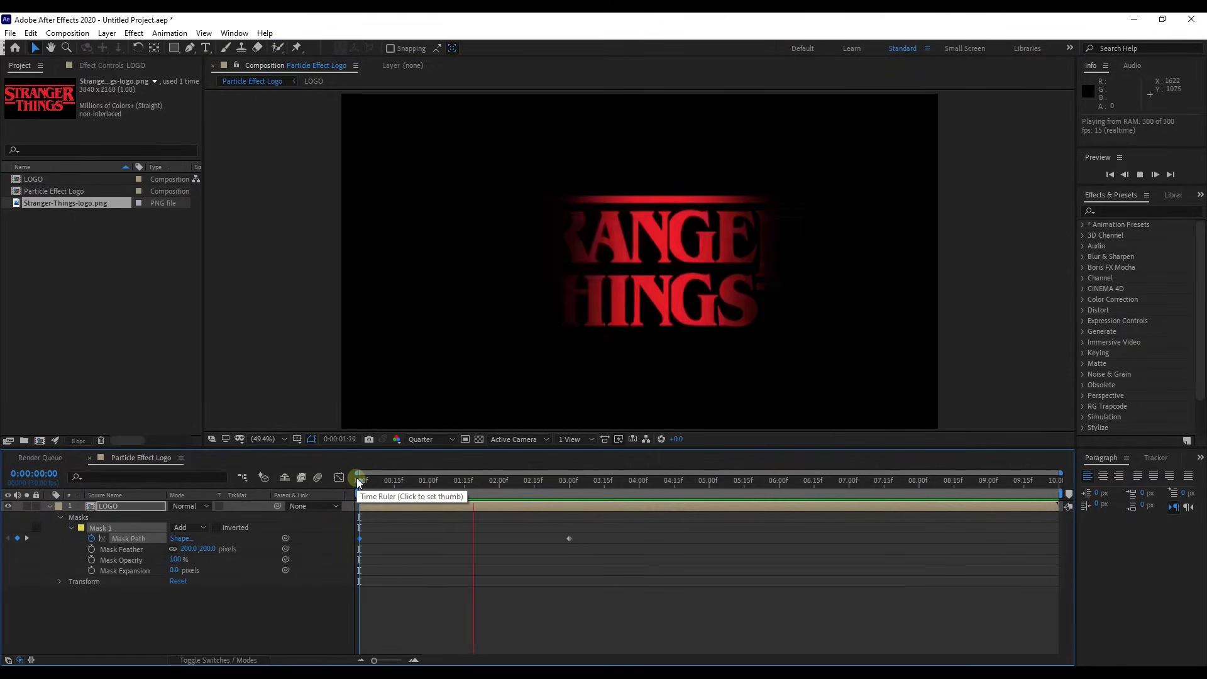
{"action": "key", "text": "space"}
{"action": "left_click_drag", "start_coordinate": [506, 481], "coordinate": [467, 481]}
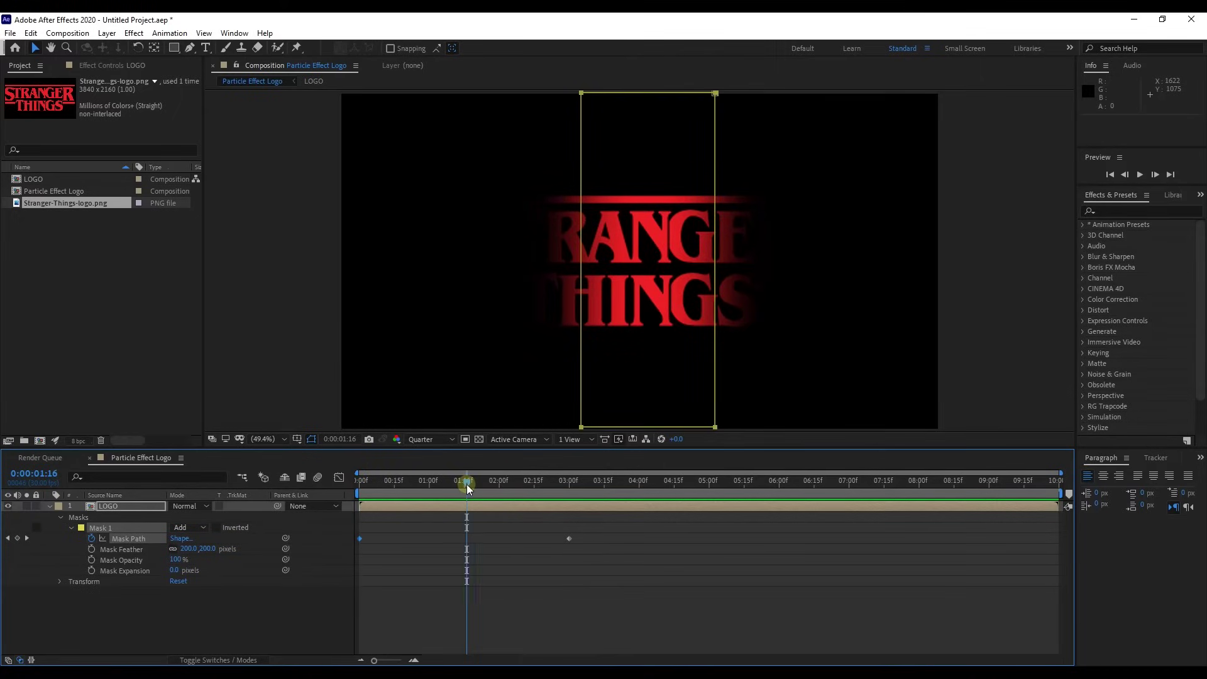
Pre-compose the masked LOGO layer into a comp named Emitter.
{"action": "right_click", "coordinate": [122, 504]}
{"action": "left_click", "coordinate": [172, 439]}
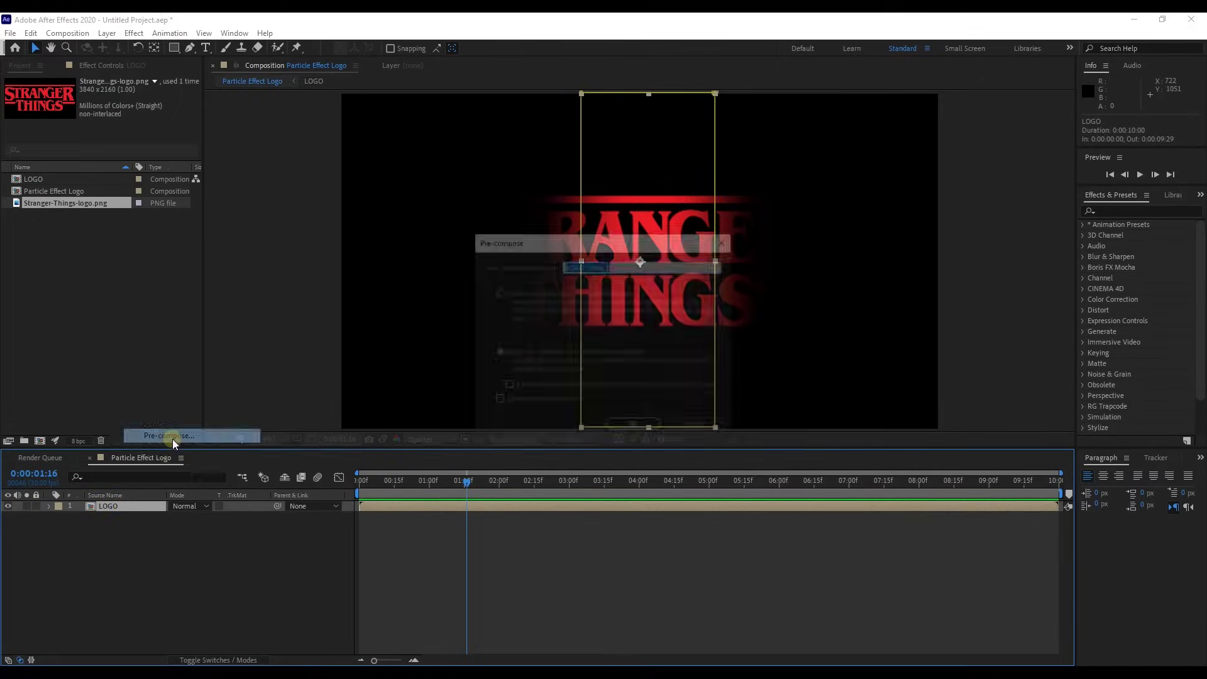
{"action": "type", "text": "Emitter"}
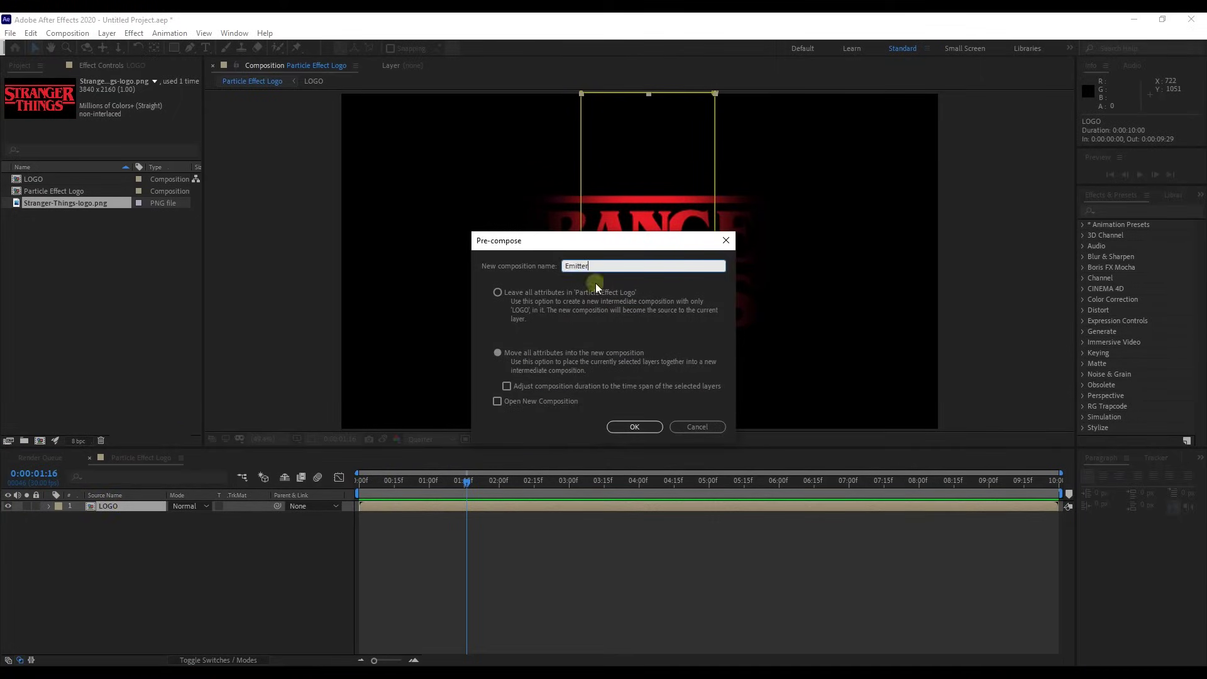
{"action": "left_click", "coordinate": [635, 427]}
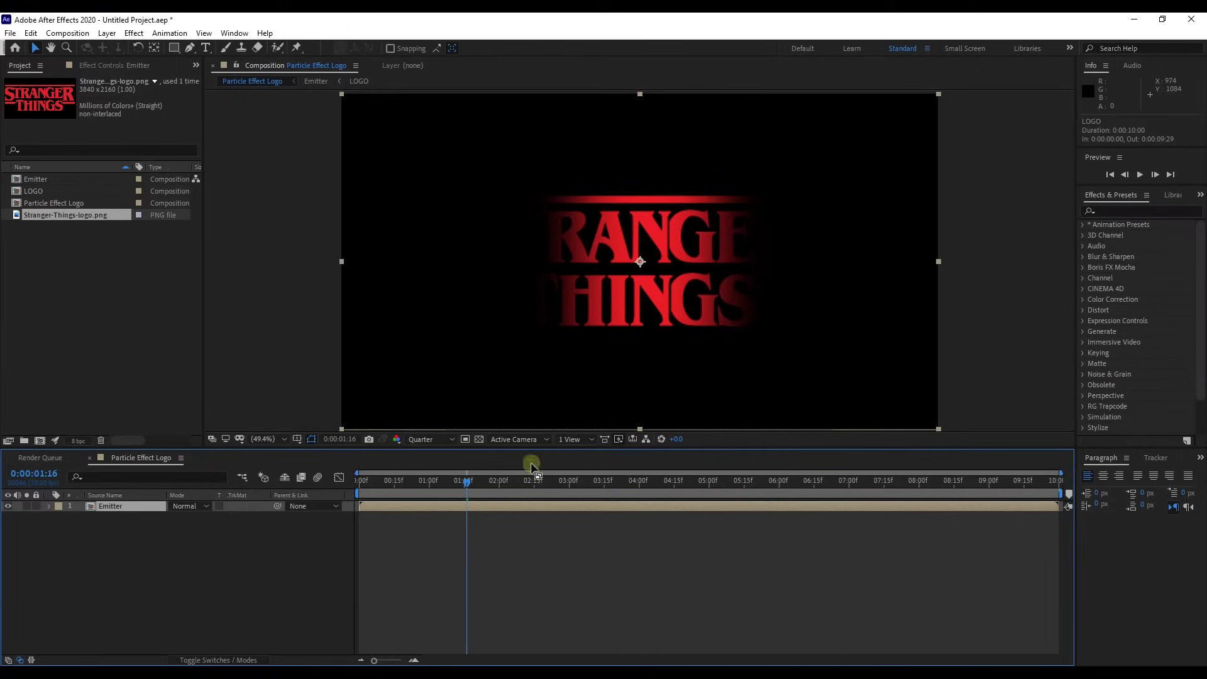
Add a new solid layer named Particular Effect.
{"action": "left_click", "coordinate": [107, 545]}
{"action": "right_click", "coordinate": [107, 545]}
{"action": "mouse_move", "coordinate": [177, 410]}
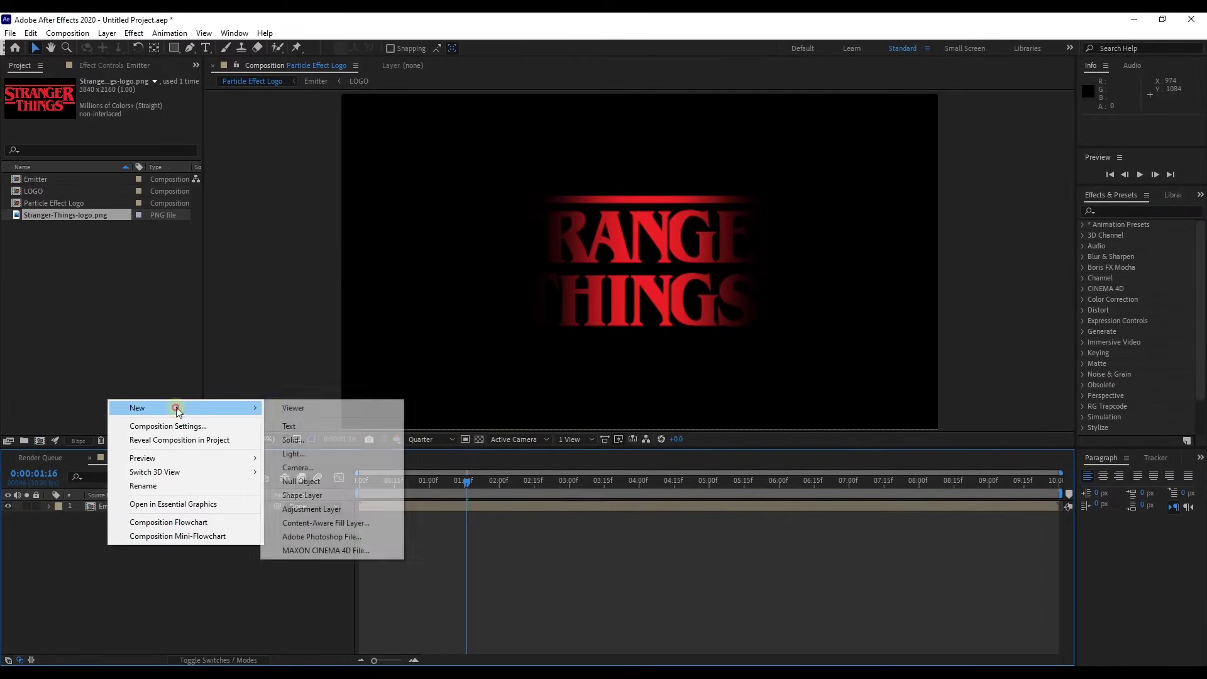
{"action": "left_click", "coordinate": [307, 440]}
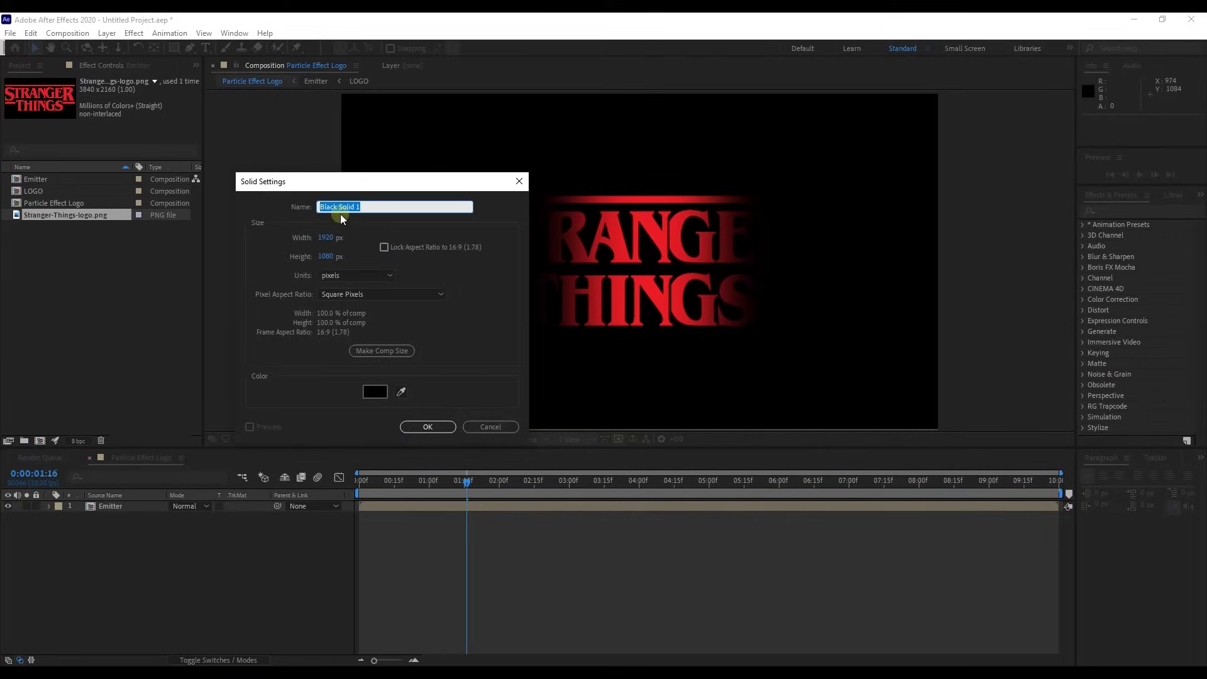
{"action": "type", "text": "Particular Effect"}
{"action": "key", "text": "Return"}
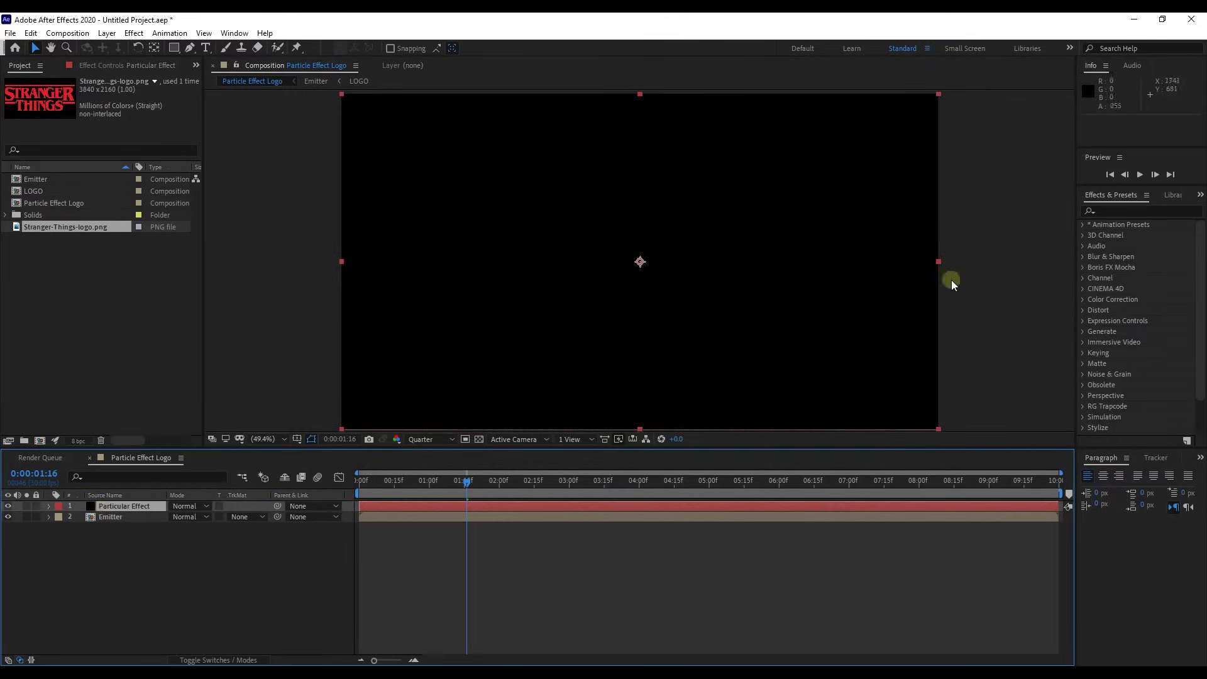
Apply Trapcode Particular to the Particular Effect solid and hide the Emitter layer.
{"action": "left_click", "coordinate": [1125, 209]}
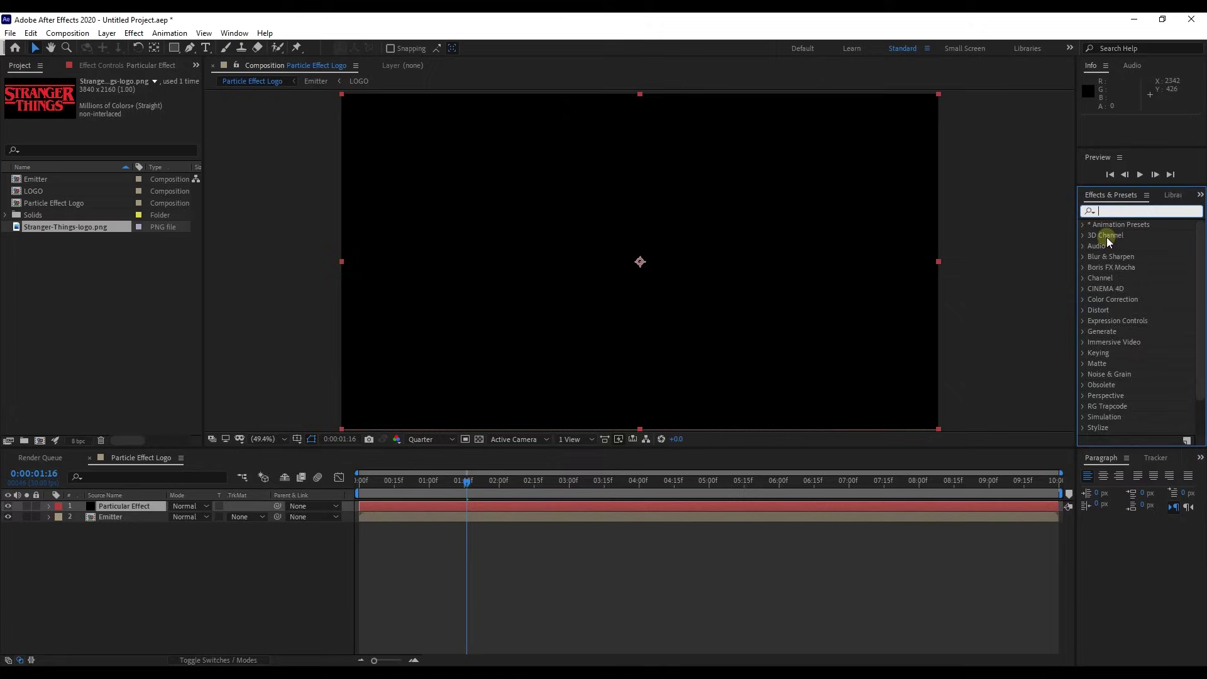
{"action": "type", "text": "parti"}
{"action": "left_click", "coordinate": [1126, 236]}
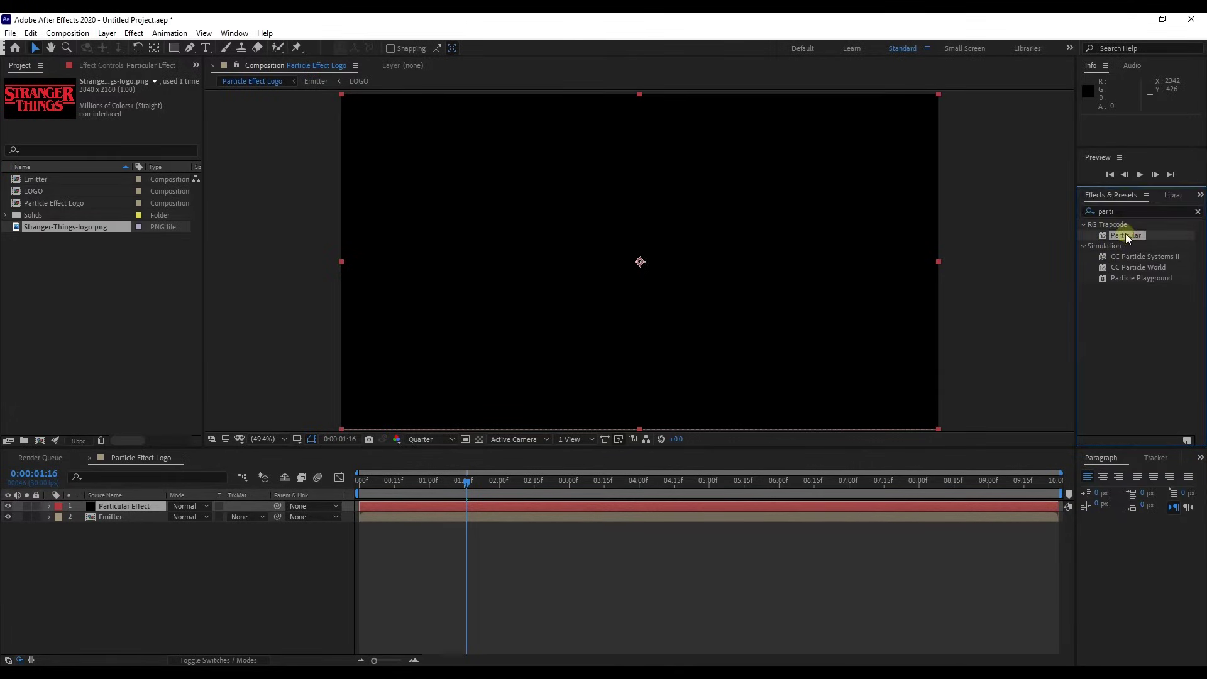
{"action": "left_click_drag", "start_coordinate": [1125, 235], "coordinate": [131, 507]}
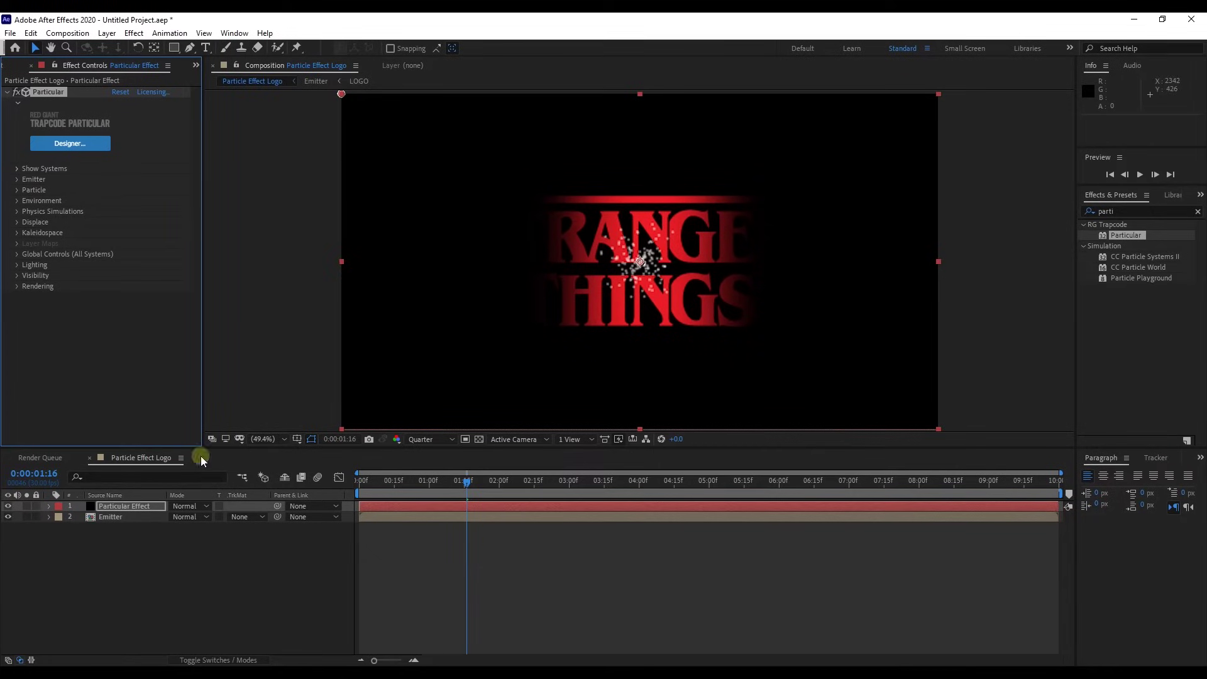
{"action": "left_click", "coordinate": [8, 517]}
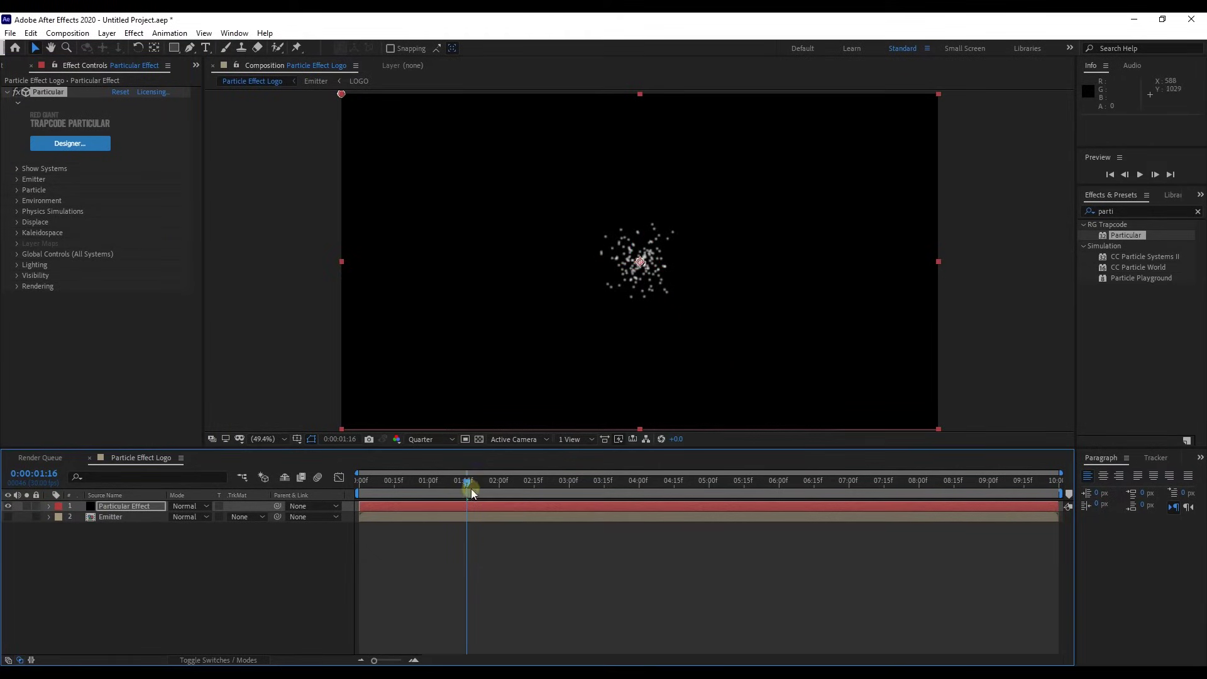
Set Particular's Particles/sec to 300000.
{"action": "left_click_drag", "start_coordinate": [470, 489], "coordinate": [498, 484]}
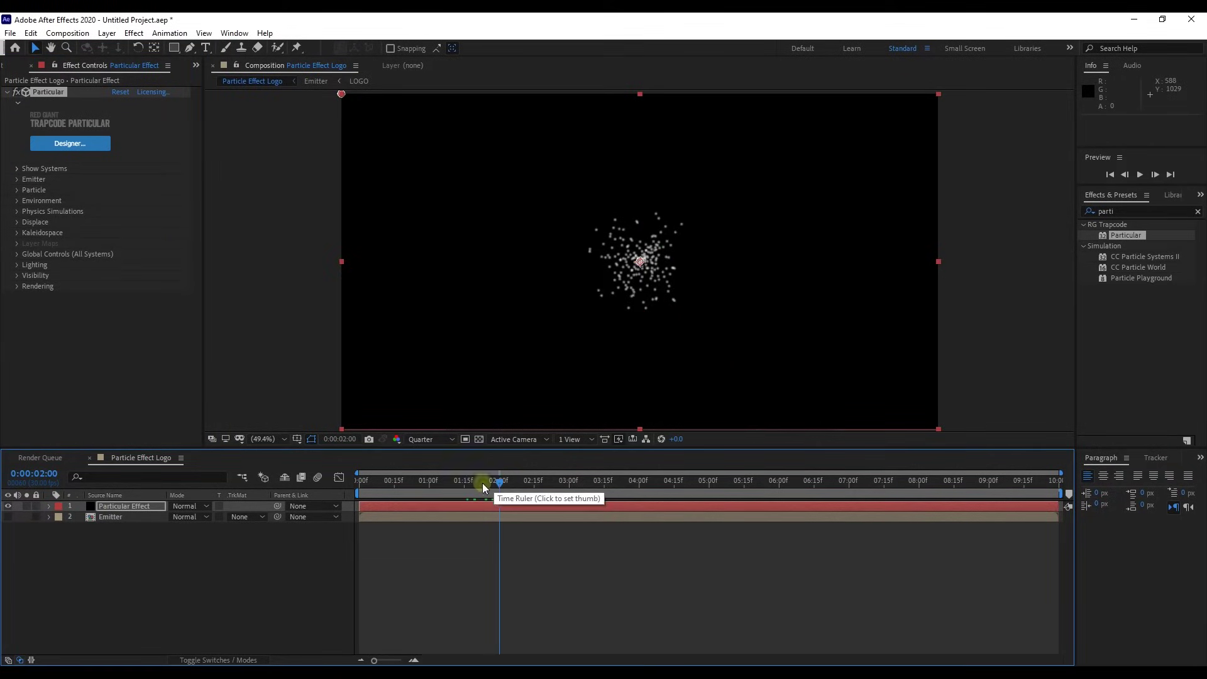
{"action": "left_click", "coordinate": [17, 179]}
{"action": "scroll", "coordinate": [19, 176], "scroll_direction": "down", "scroll_amount": 1}
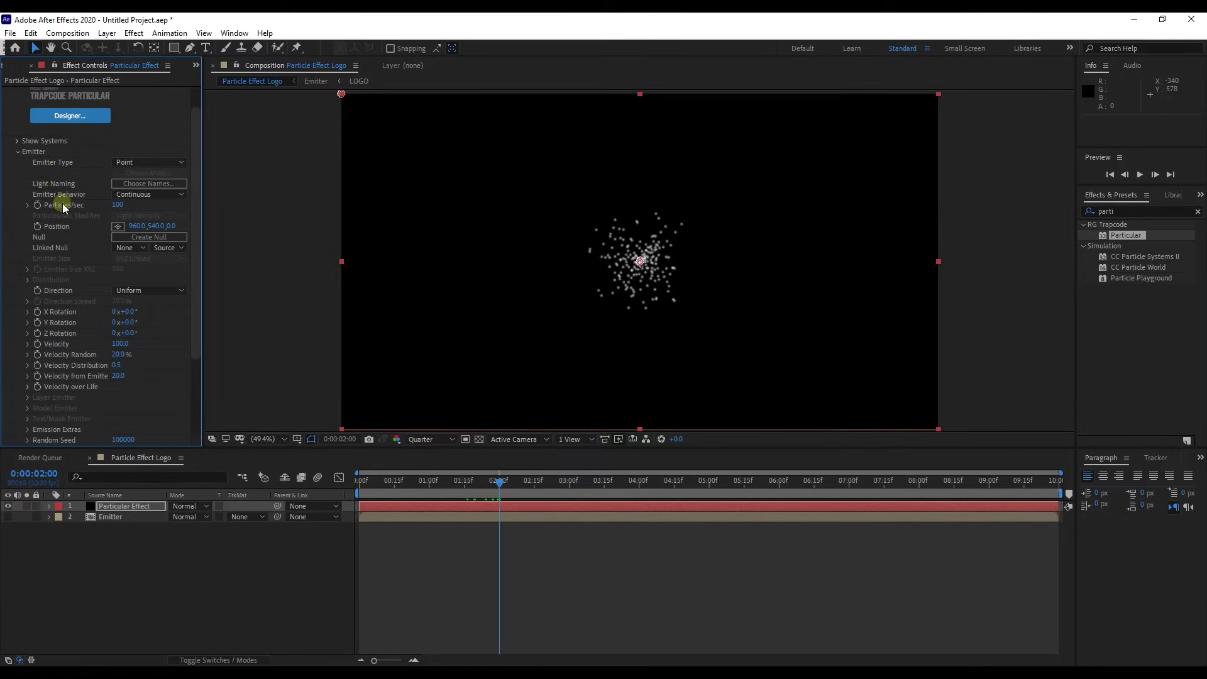
{"action": "left_click", "coordinate": [118, 205]}
{"action": "type", "text": "300000"}
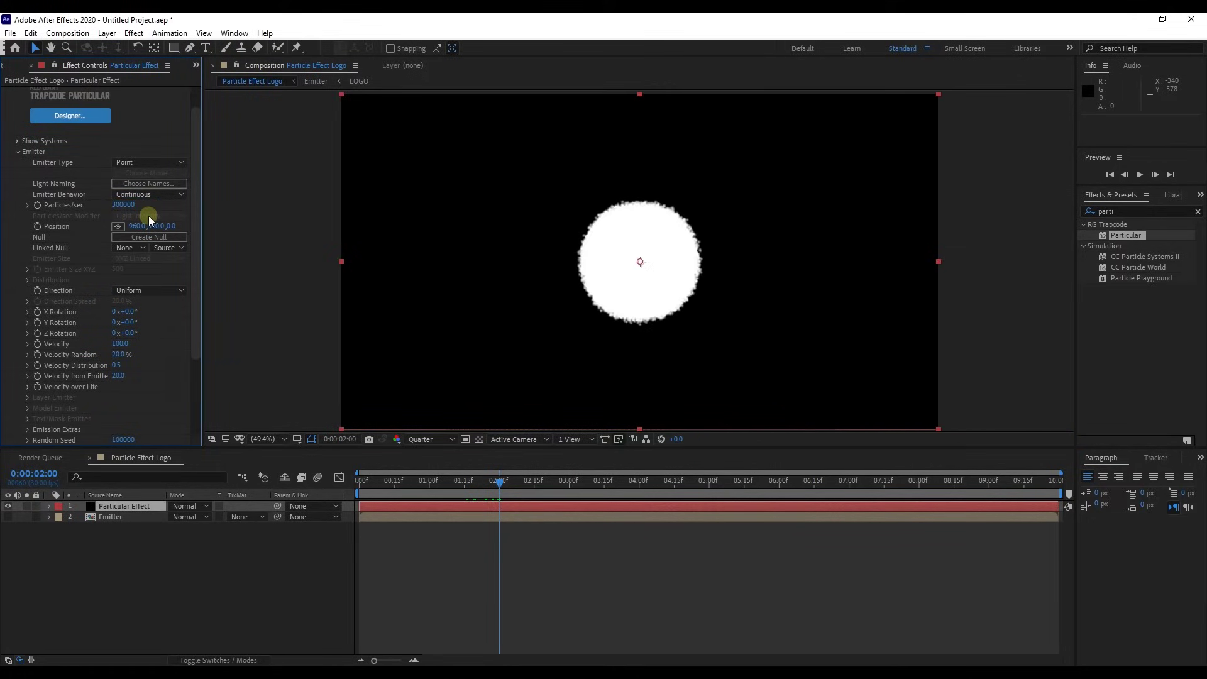
{"action": "left_click", "coordinate": [615, 262]}
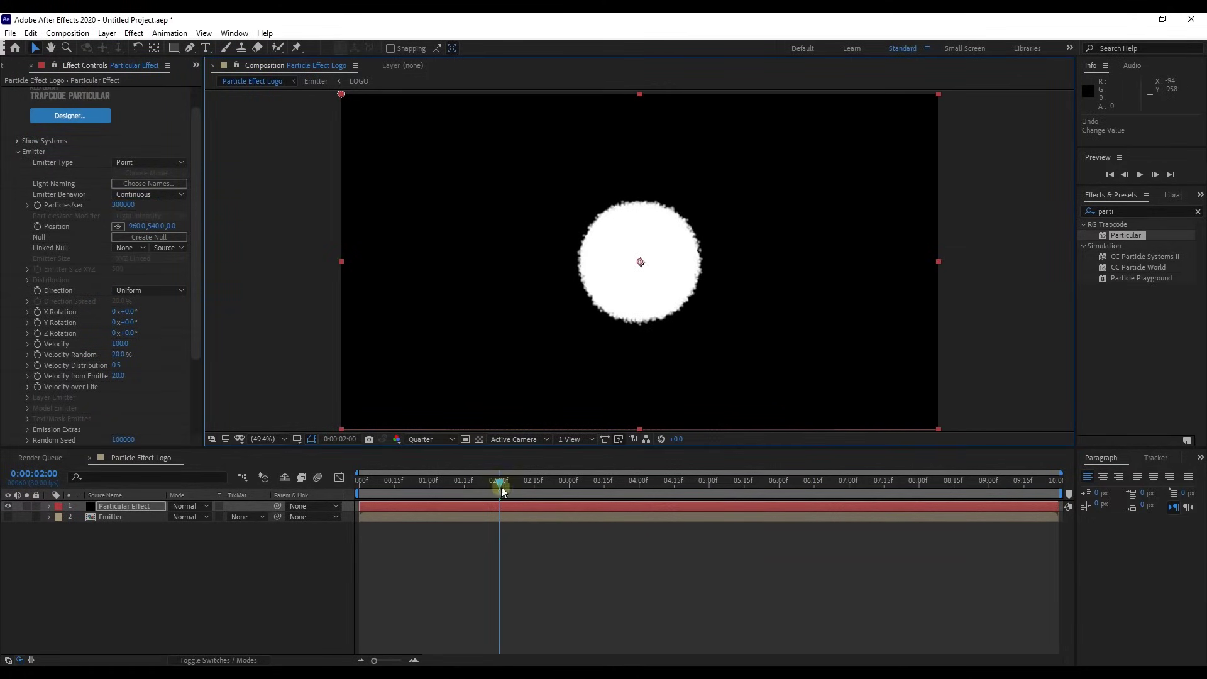
Keyframe Particles/sec at about 3 seconds, then drop it to 0 at 3:02.
{"action": "left_click_drag", "start_coordinate": [500, 481], "coordinate": [569, 486]}
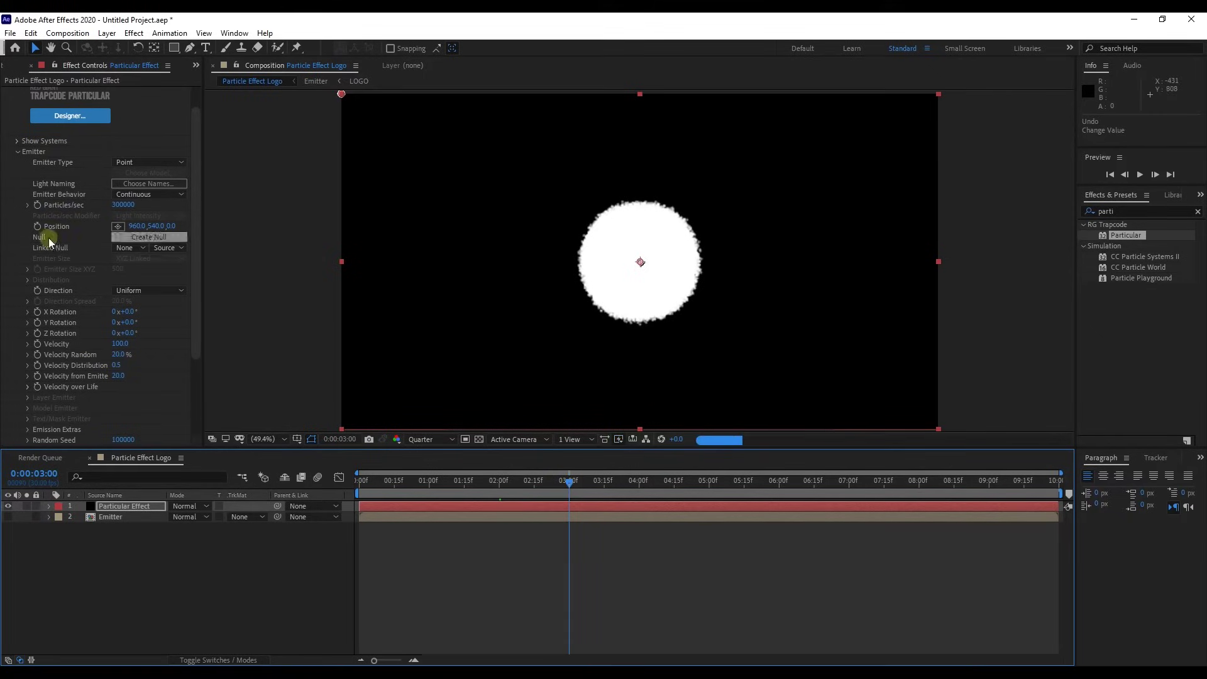
{"action": "left_click", "coordinate": [37, 207]}
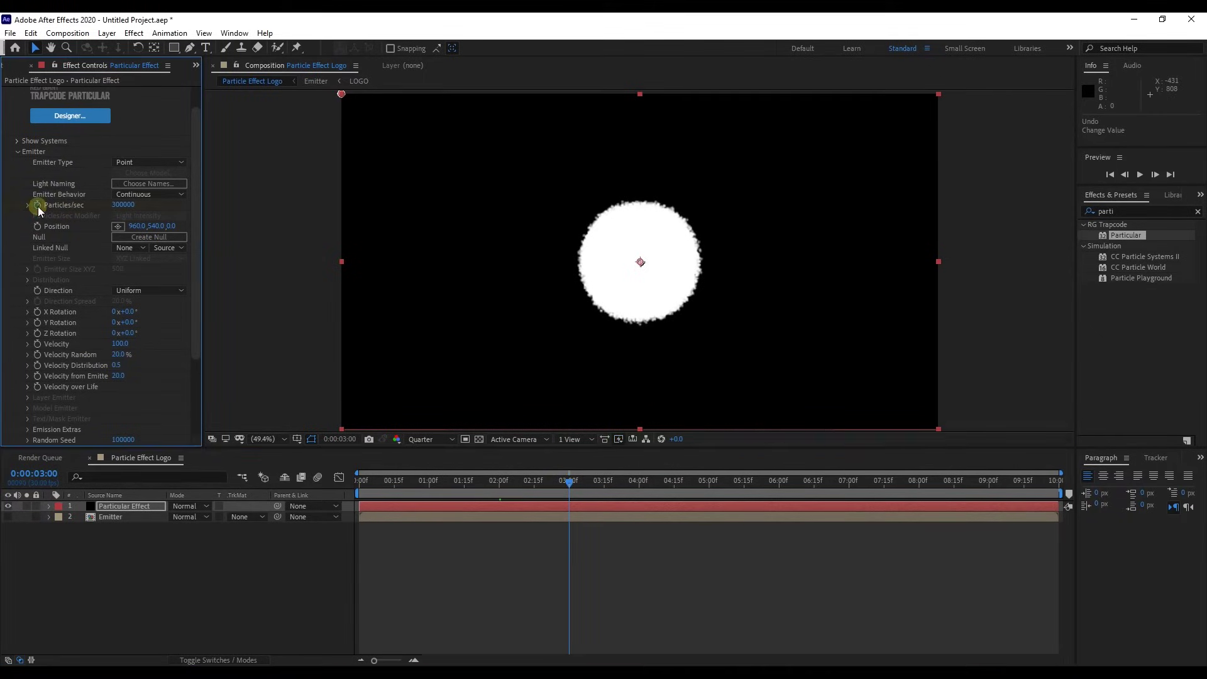
{"action": "left_click_drag", "start_coordinate": [570, 487], "coordinate": [574, 484]}
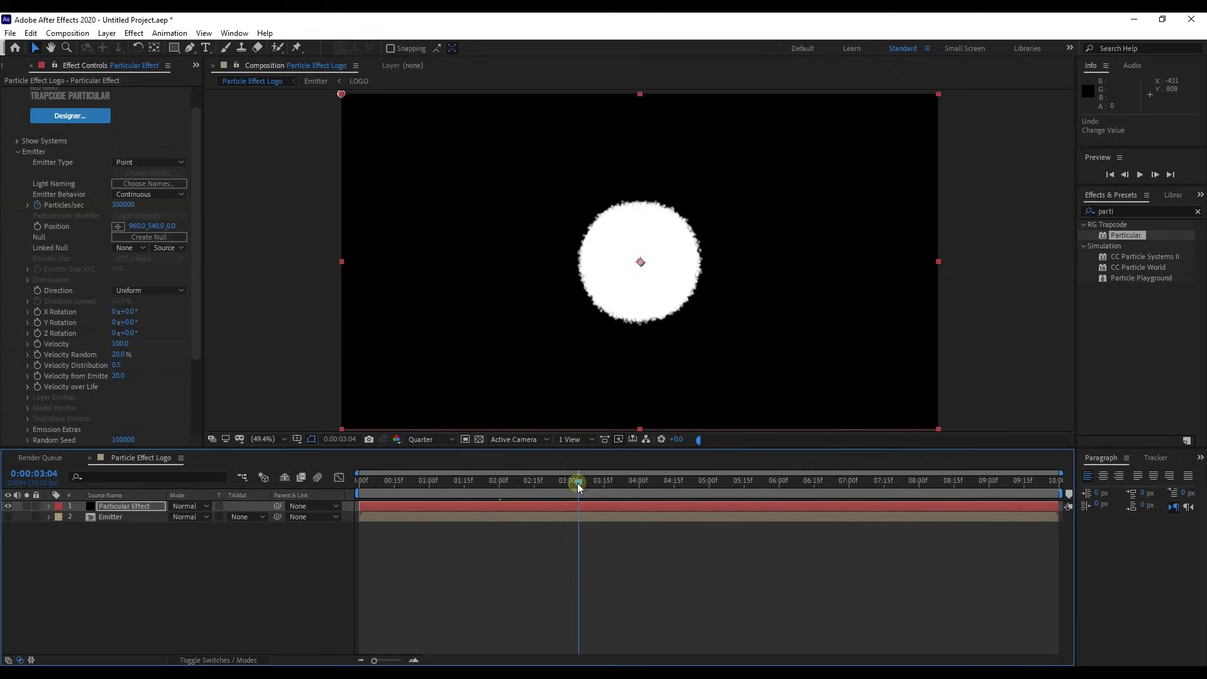
{"action": "left_click", "coordinate": [122, 205]}
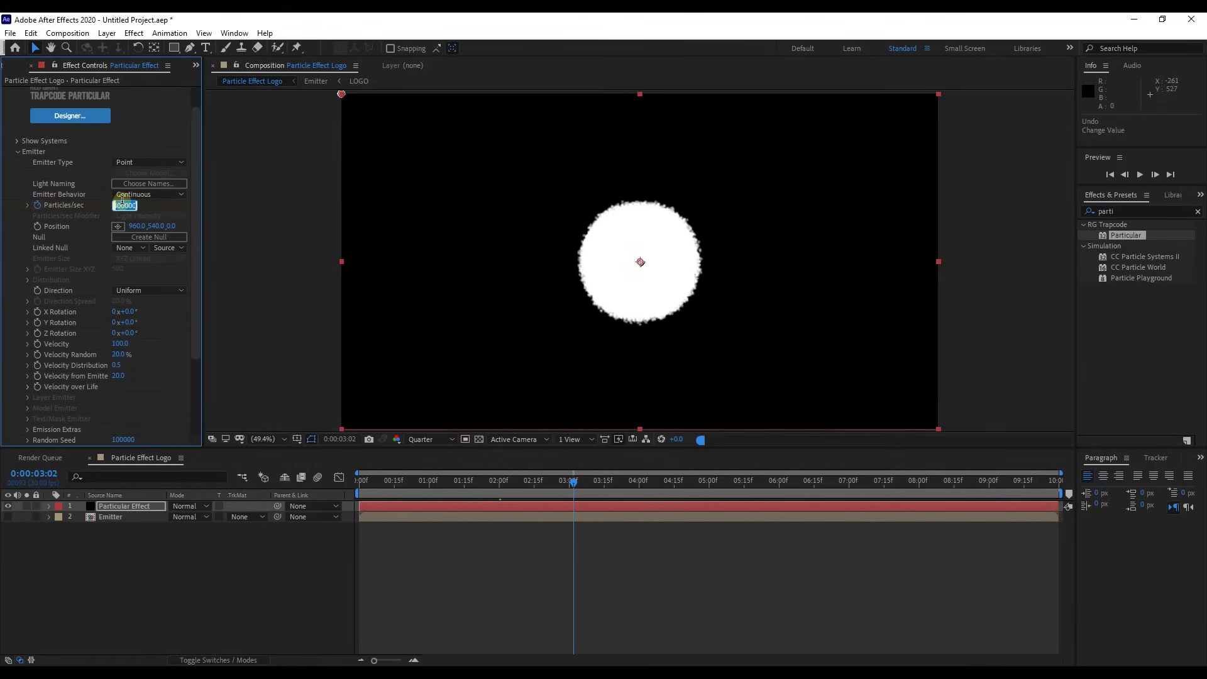
{"action": "type", "text": "0"}
{"action": "left_click", "coordinate": [516, 483]}
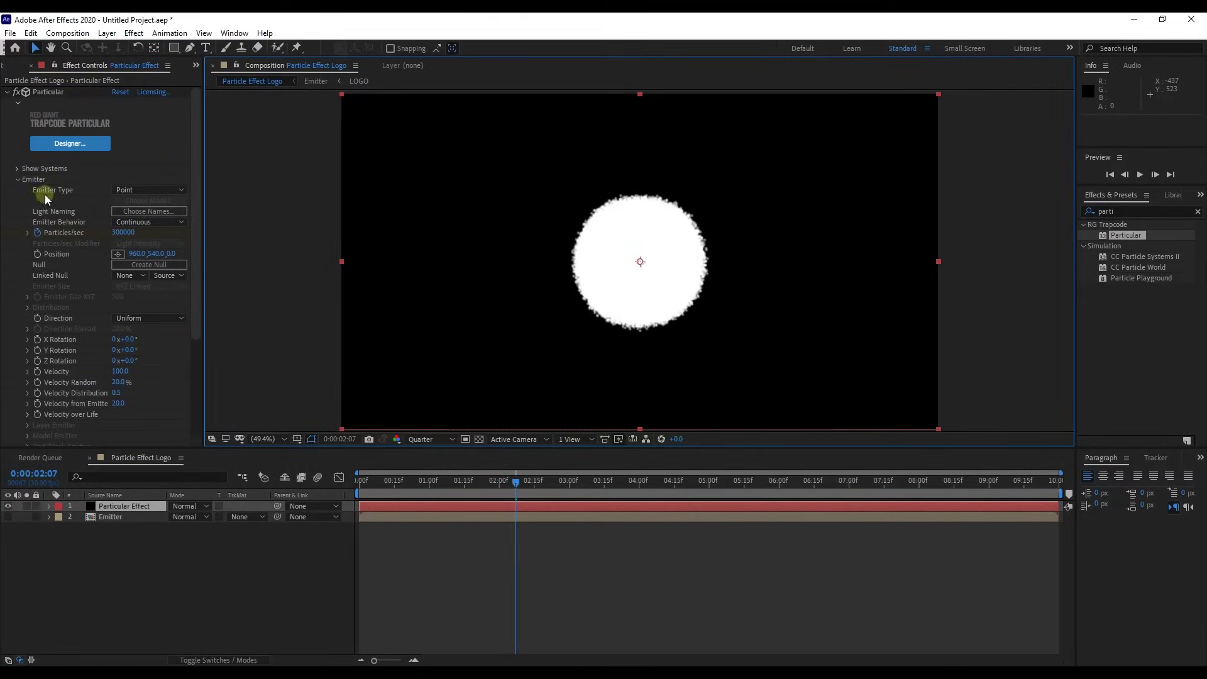
Switch Particular's Emitter Type to Light(s) and dismiss the notice.
{"action": "left_click", "coordinate": [153, 189]}
{"action": "left_click", "coordinate": [157, 247]}
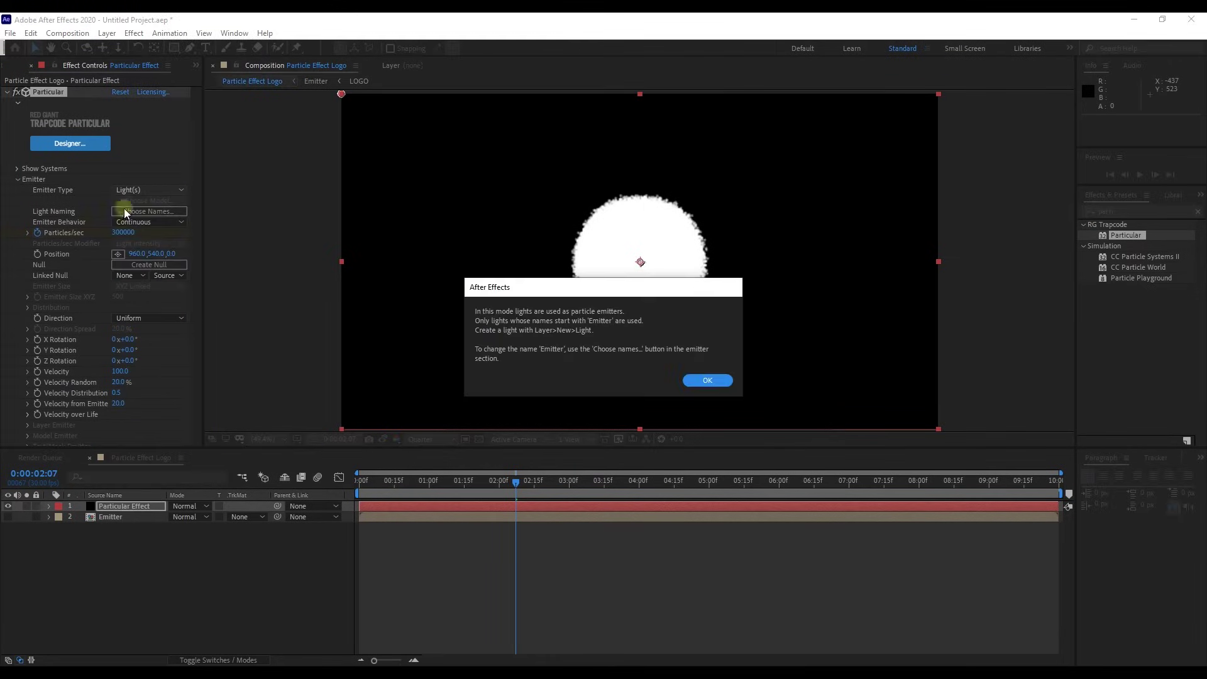
{"action": "left_click", "coordinate": [718, 382]}
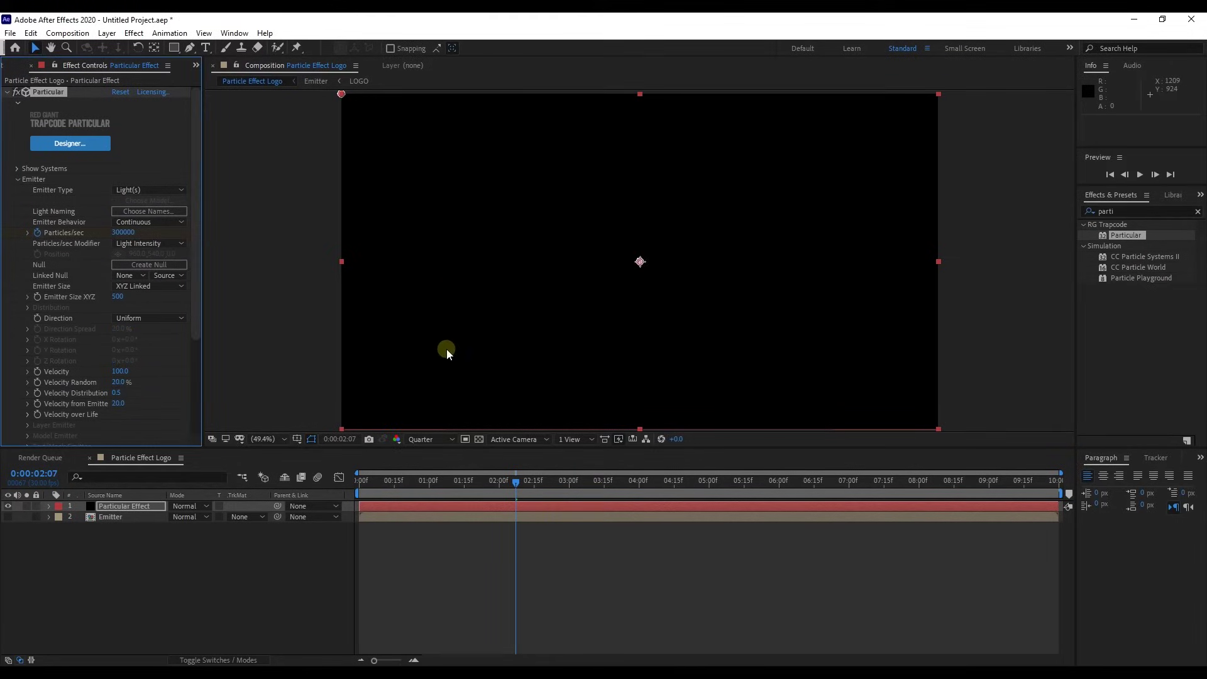
Set Velocity, Velocity Random, Velocity Distribution and Velocity from Emitter all to 0.
{"action": "scroll", "coordinate": [197, 320], "scroll_direction": "down", "scroll_amount": 3}
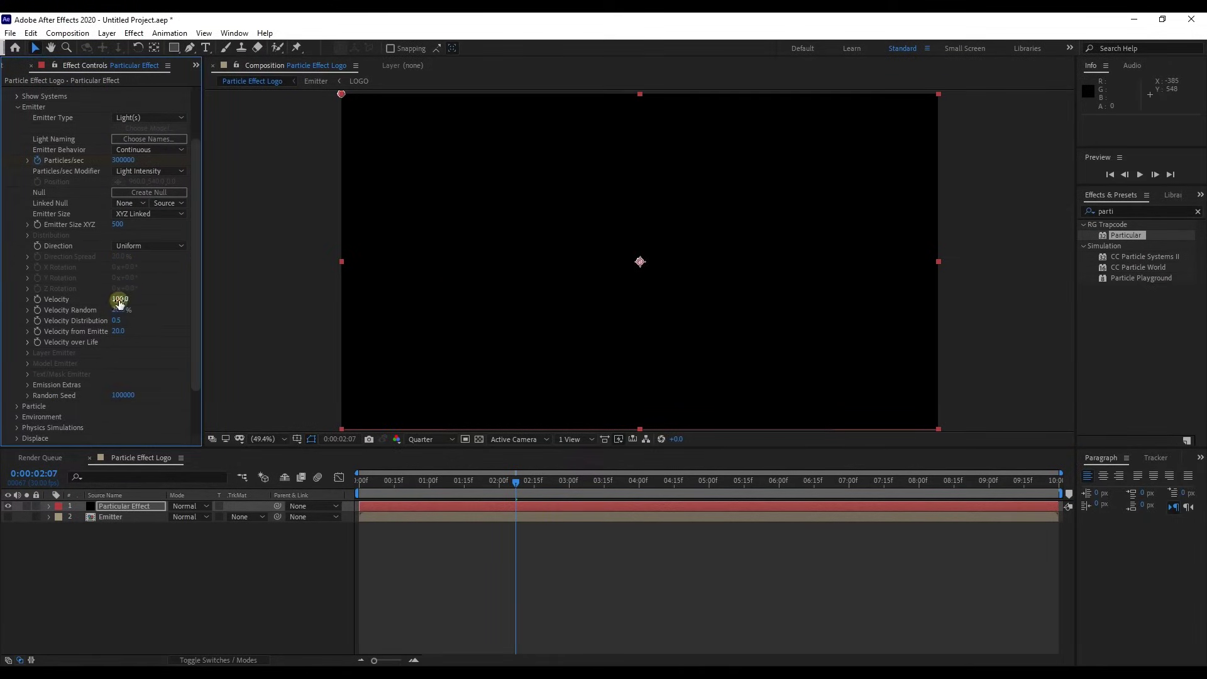
{"action": "left_click", "coordinate": [120, 300]}
{"action": "type", "text": "00"}
{"action": "left_click", "coordinate": [121, 310]}
{"action": "type", "text": "00"}
{"action": "left_click", "coordinate": [116, 321]}
{"action": "type", "text": "00"}
{"action": "left_click", "coordinate": [117, 332]}
{"action": "type", "text": "00"}
{"action": "key", "text": "Return"}
Set Emitter Size to XYZ Individual with X 50, Y 50, Z 1.
{"action": "left_click", "coordinate": [178, 214]}
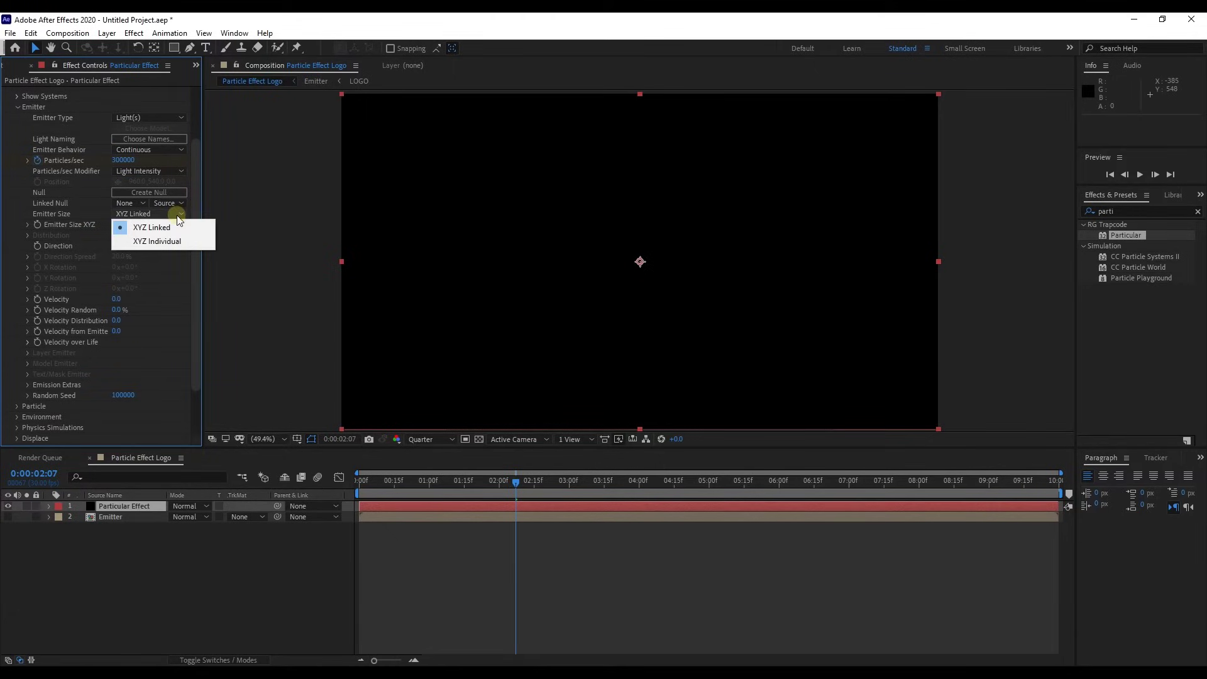
{"action": "left_click", "coordinate": [159, 241]}
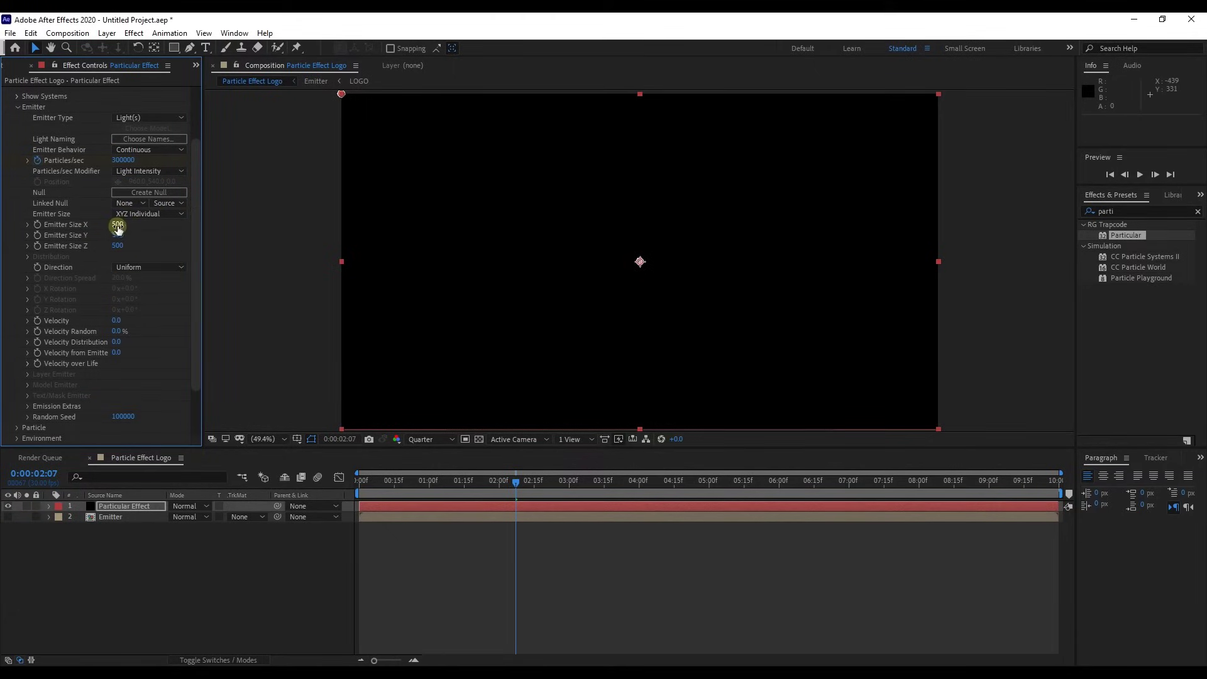
{"action": "left_click", "coordinate": [118, 226]}
{"action": "type", "text": "50"}
{"action": "left_click", "coordinate": [117, 235]}
{"action": "type", "text": "50"}
{"action": "left_click", "coordinate": [118, 246]}
{"action": "type", "text": "1"}
{"action": "key", "text": "Return"}
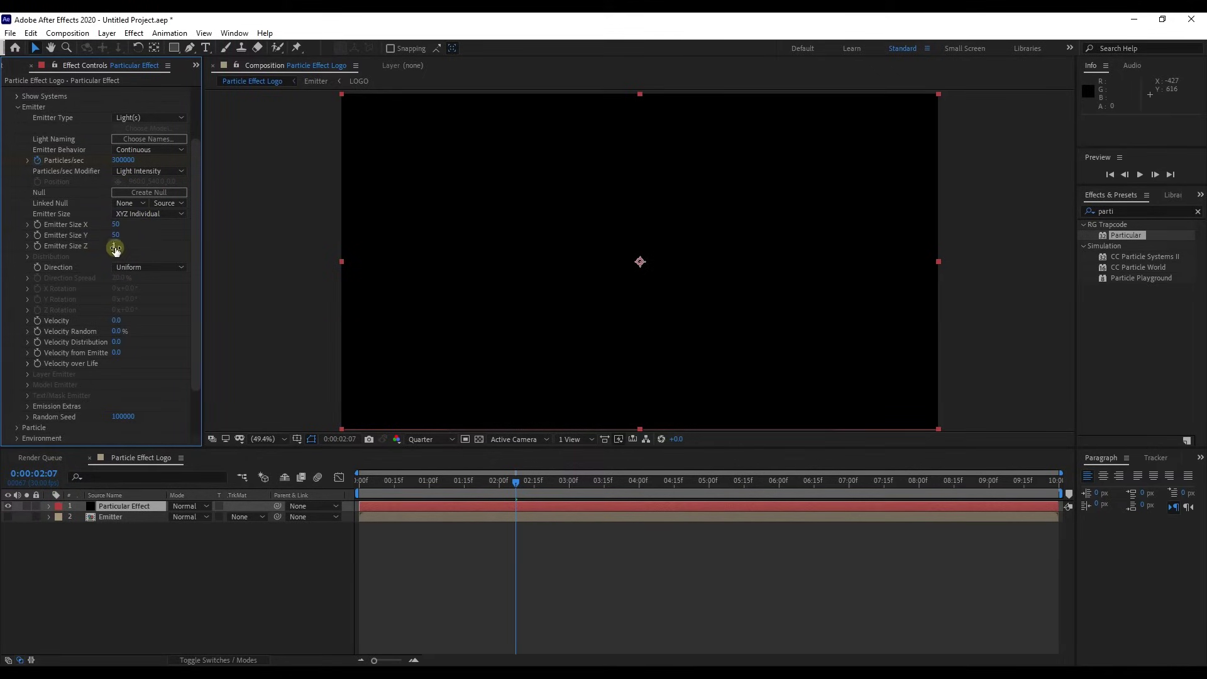
Set Emitter Type to Layer and choose the Emitter layer as the Layer Emitter source.
{"action": "left_click", "coordinate": [142, 117]}
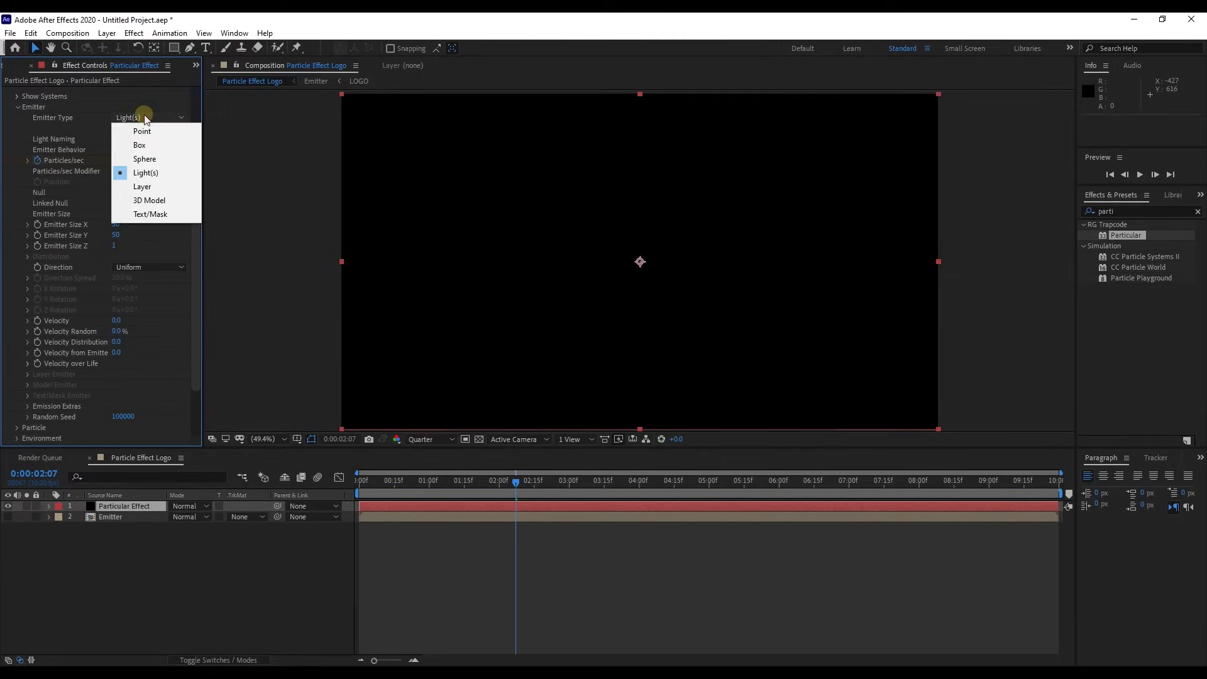
{"action": "left_click", "coordinate": [142, 188]}
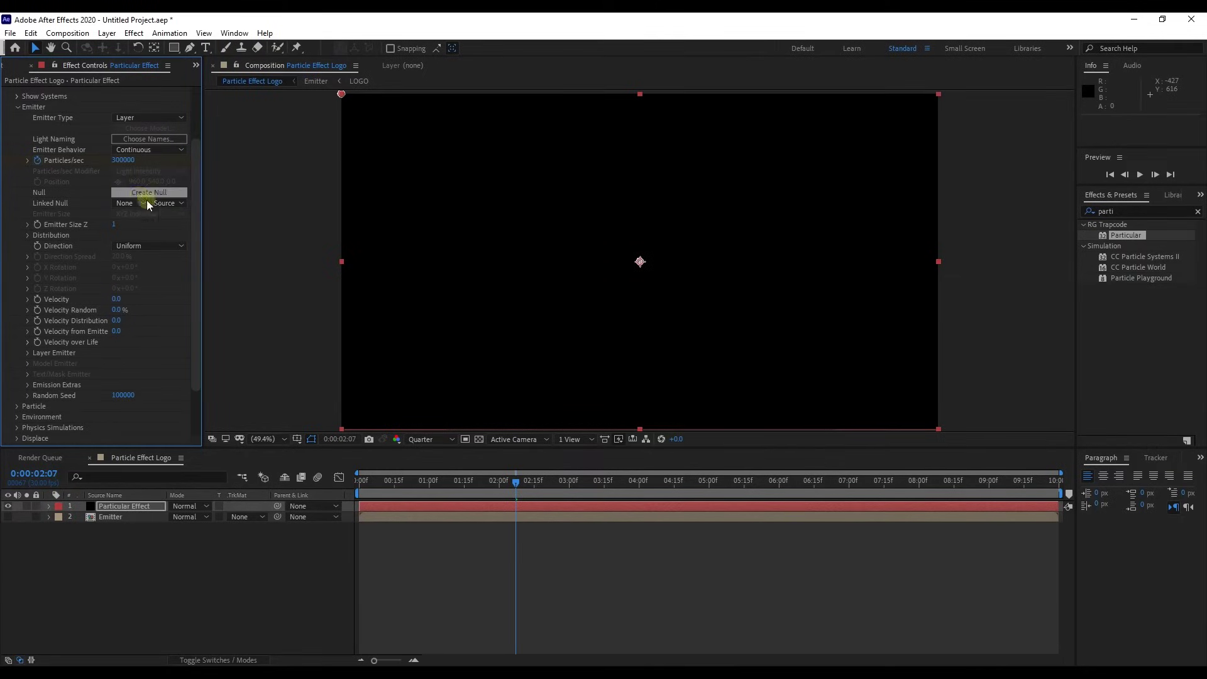
{"action": "mouse_move", "coordinate": [195, 235]}
{"action": "left_mouse_down"}
{"action": "mouse_move", "coordinate": [196, 207]}
{"action": "mouse_move", "coordinate": [197, 259]}
{"action": "left_mouse_up"}
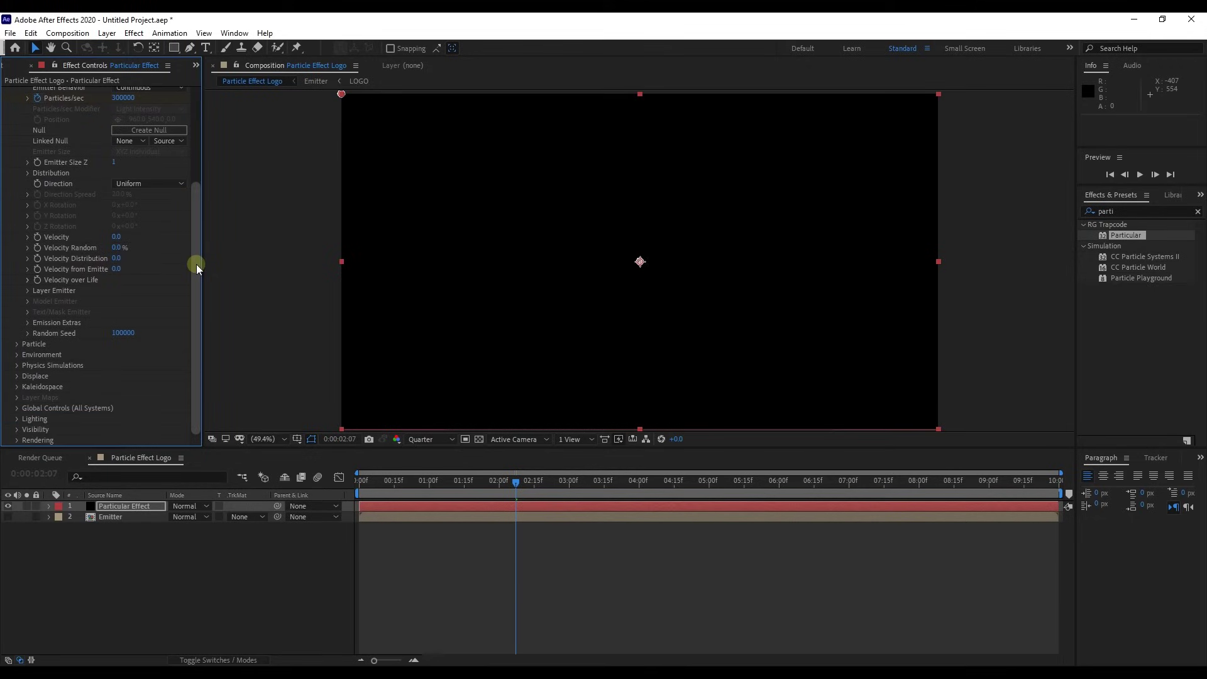
{"action": "left_click", "coordinate": [27, 291]}
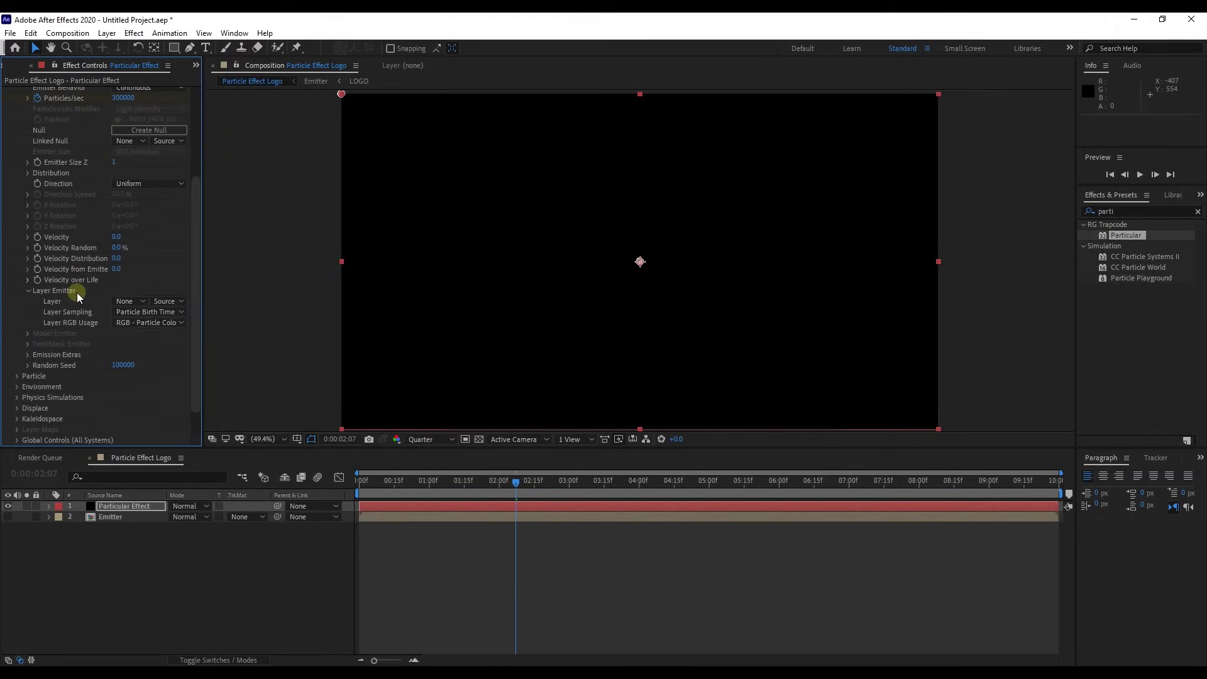
{"action": "left_click", "coordinate": [126, 301]}
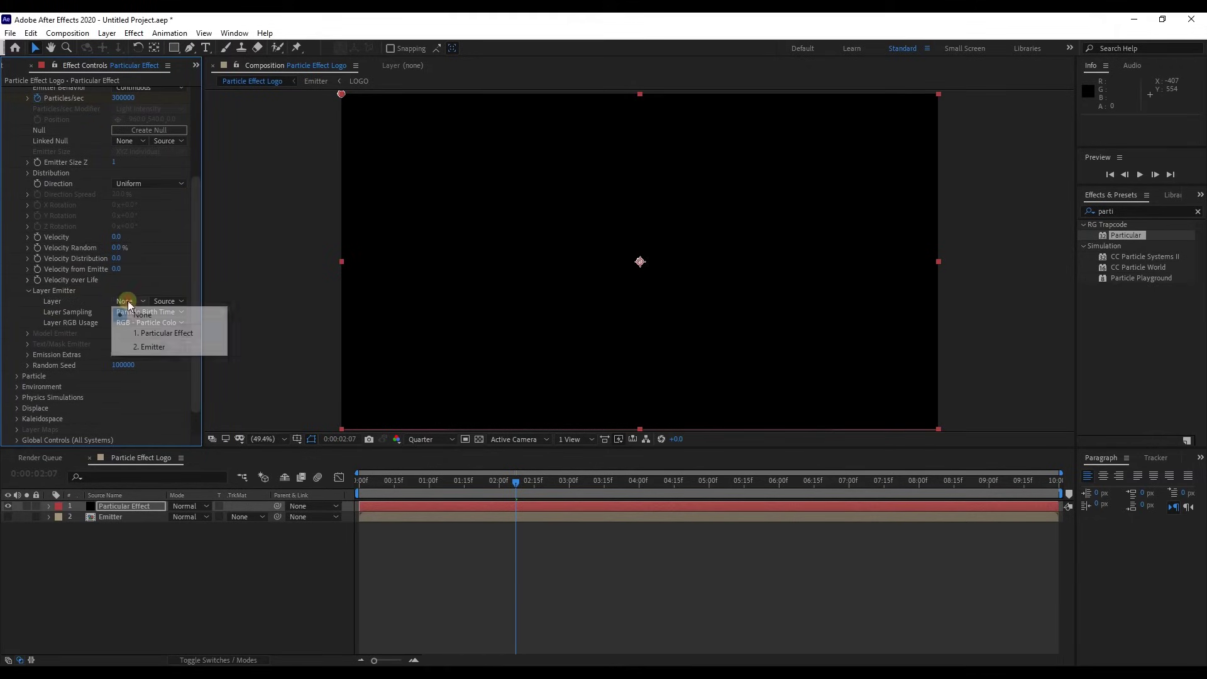
{"action": "left_click", "coordinate": [156, 350]}
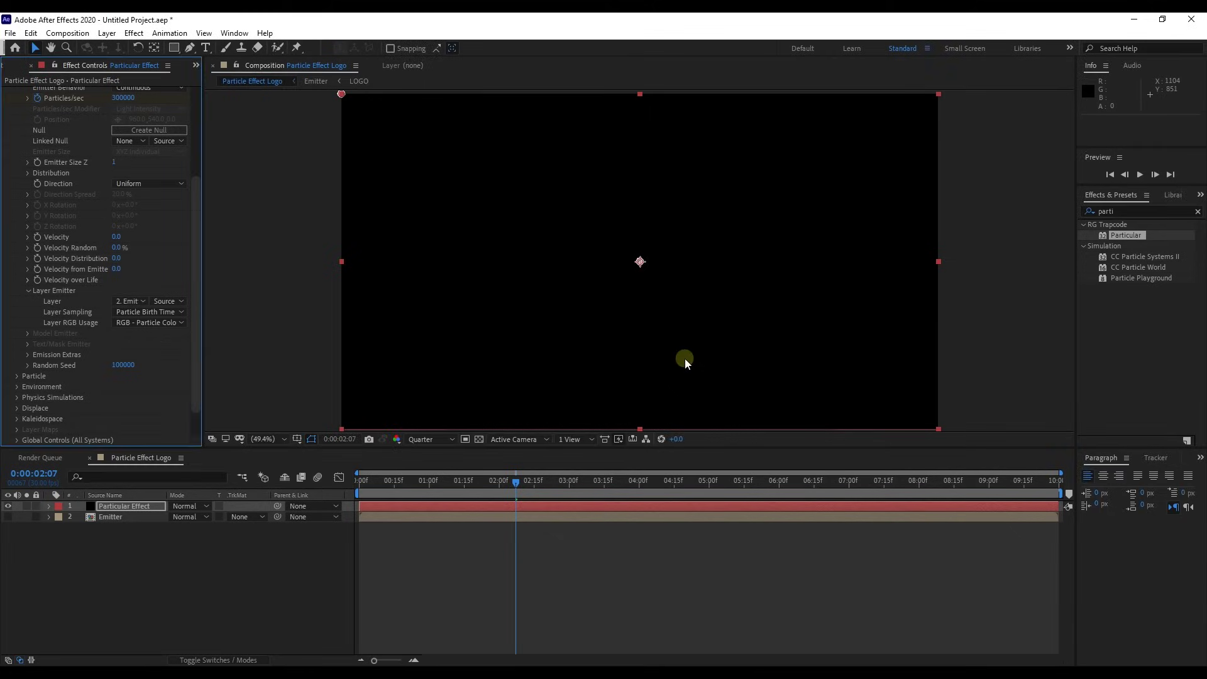
Turn on the 3D switch for the Emitter layer.
{"action": "left_click", "coordinate": [118, 515]}
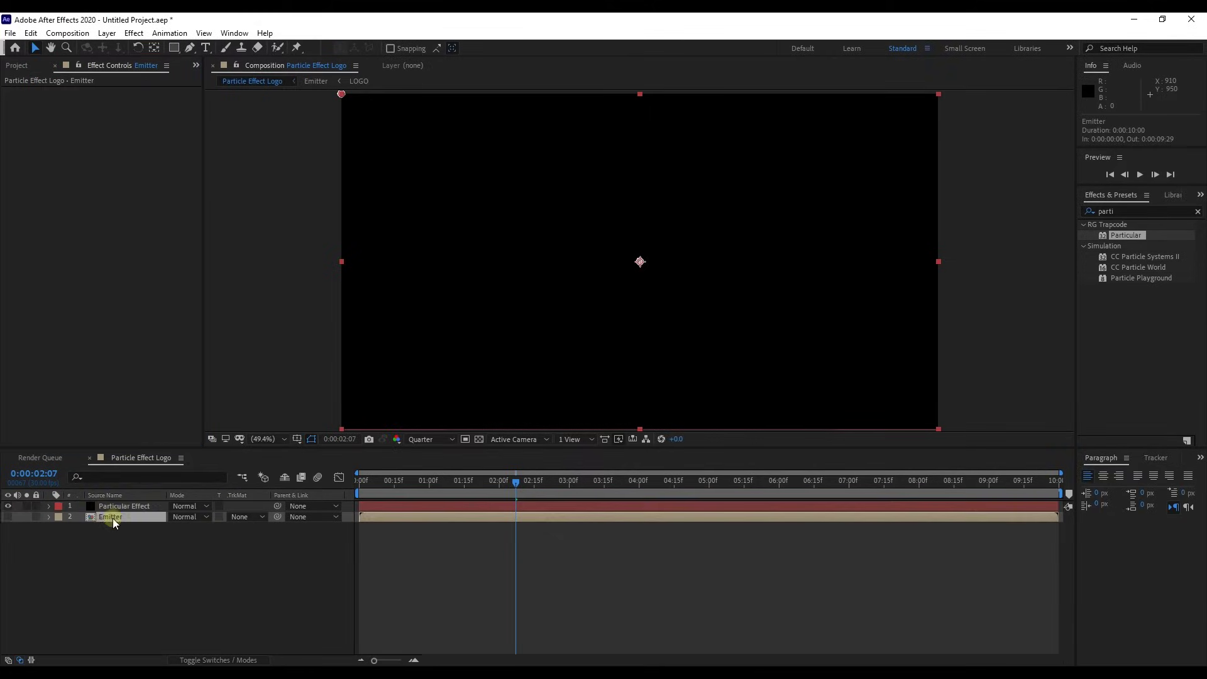
{"action": "left_click", "coordinate": [220, 659]}
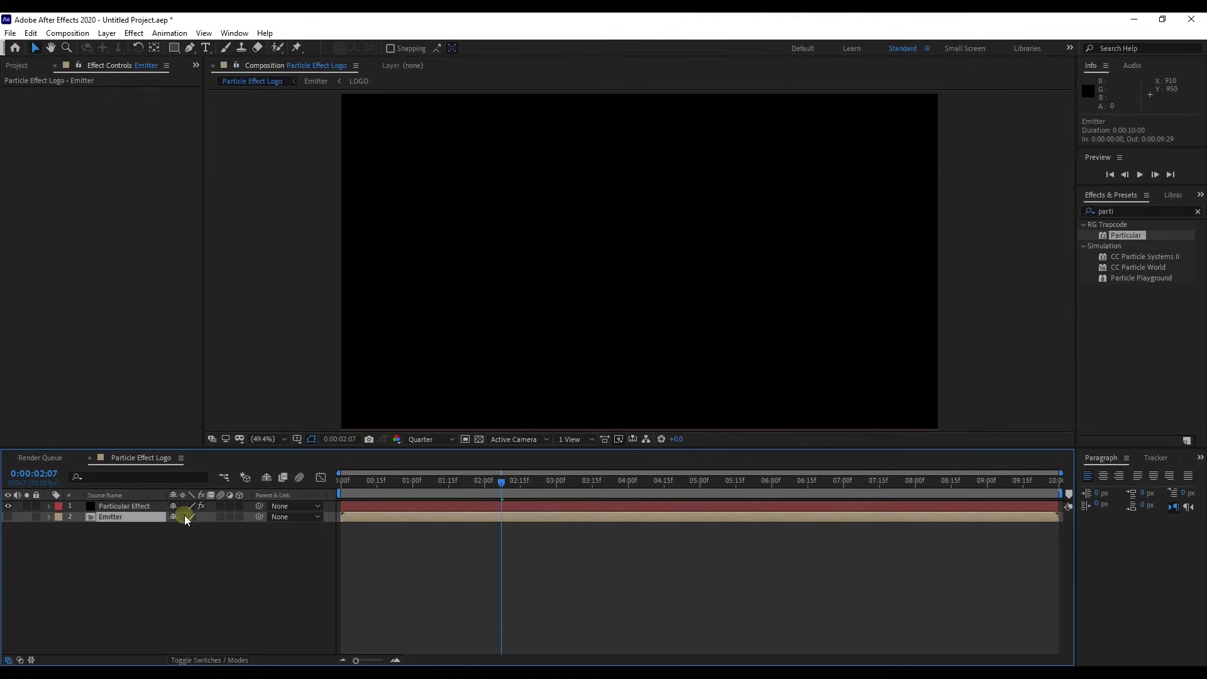
{"action": "left_click", "coordinate": [237, 516]}
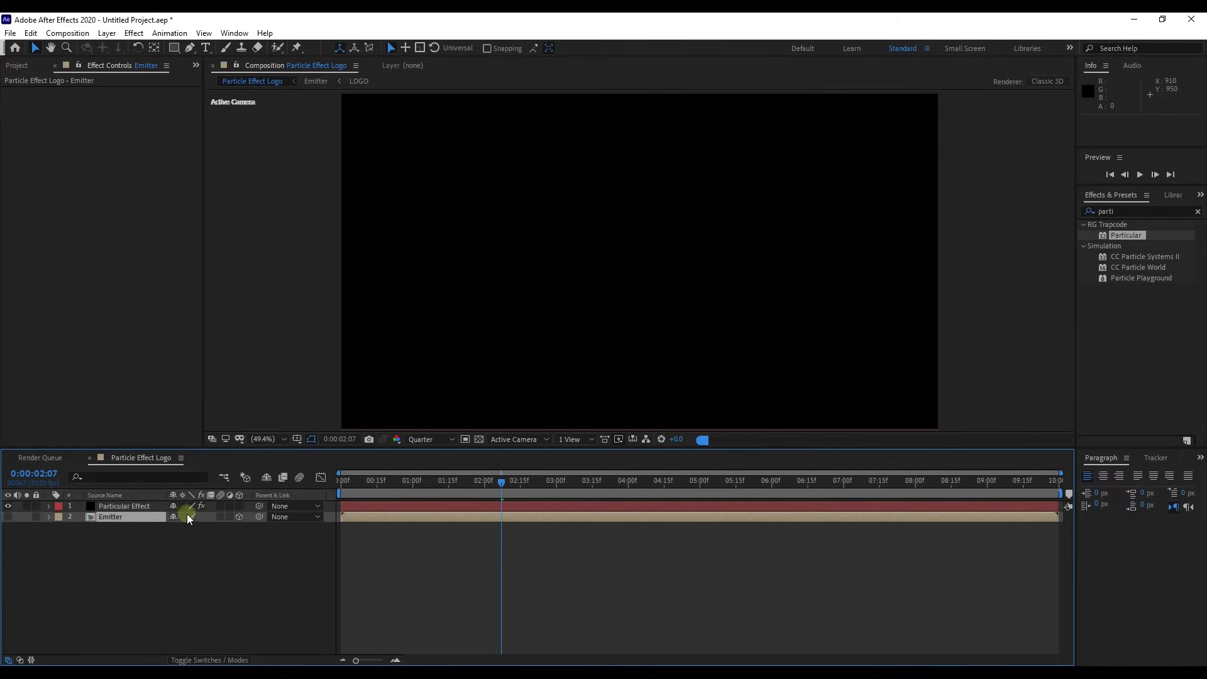
Set particle Life 2.5, Life Random 75%, Sphere Feather 100 and Size 2.
{"action": "left_click", "coordinate": [136, 507]}
{"action": "scroll", "coordinate": [197, 234], "scroll_direction": "up", "scroll_amount": 2}
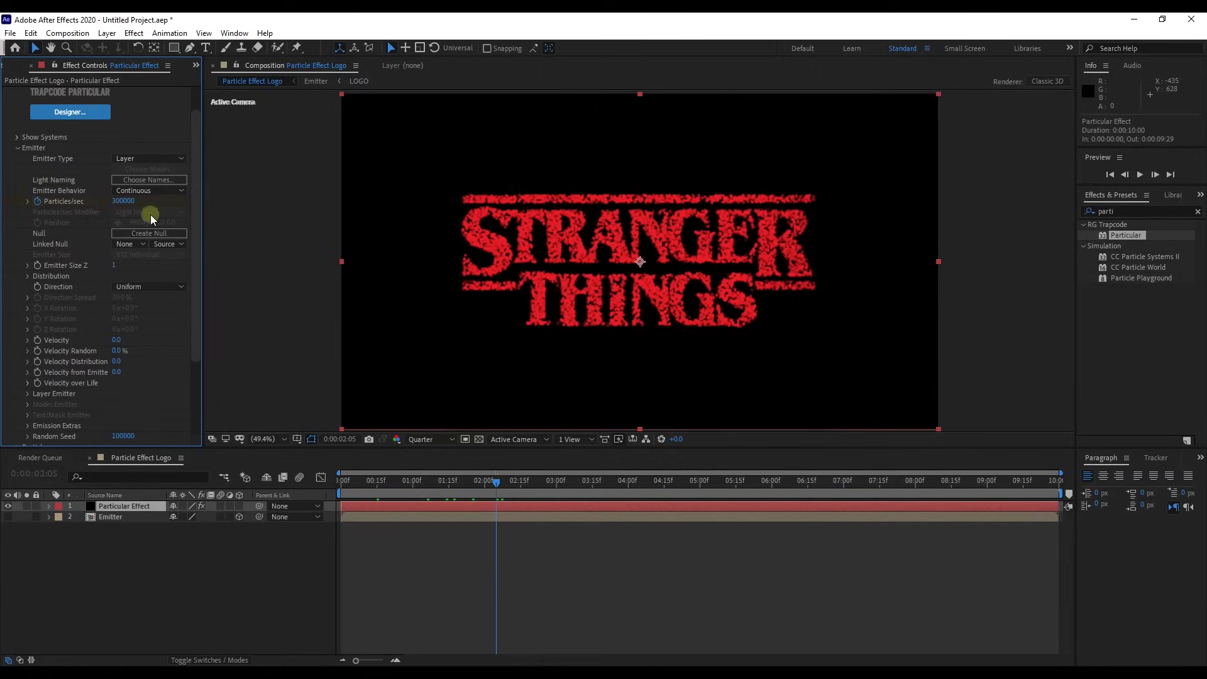
{"action": "left_click", "coordinate": [20, 148]}
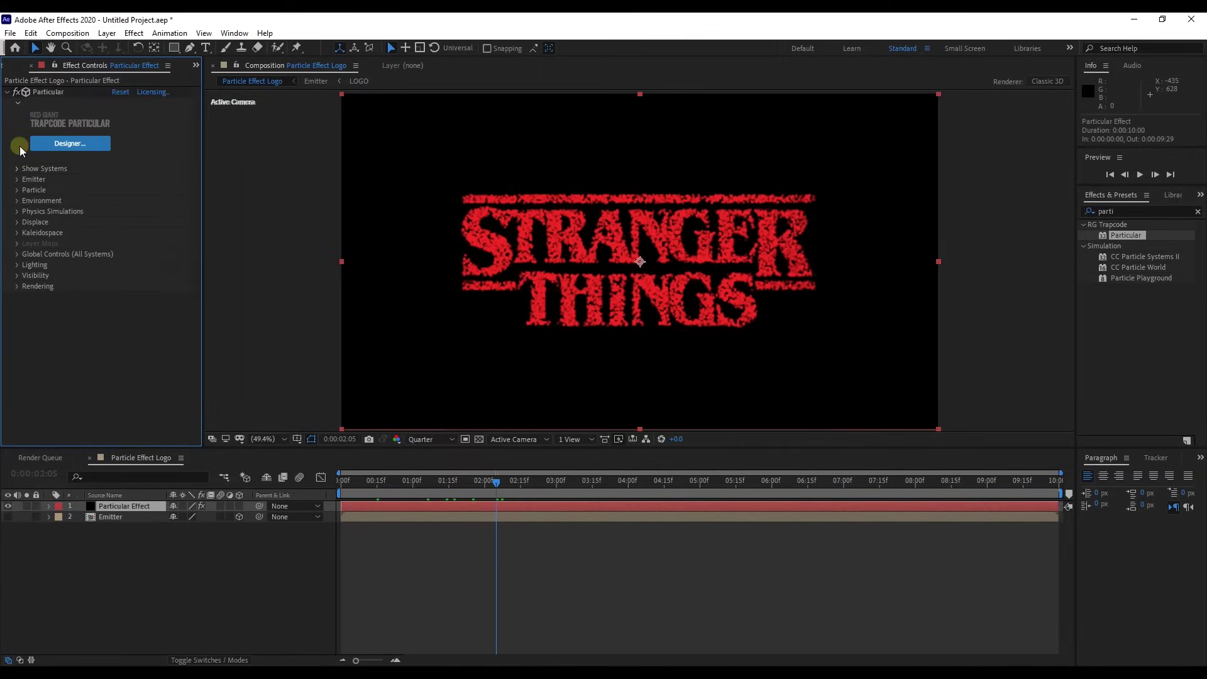
{"action": "left_click", "coordinate": [17, 190]}
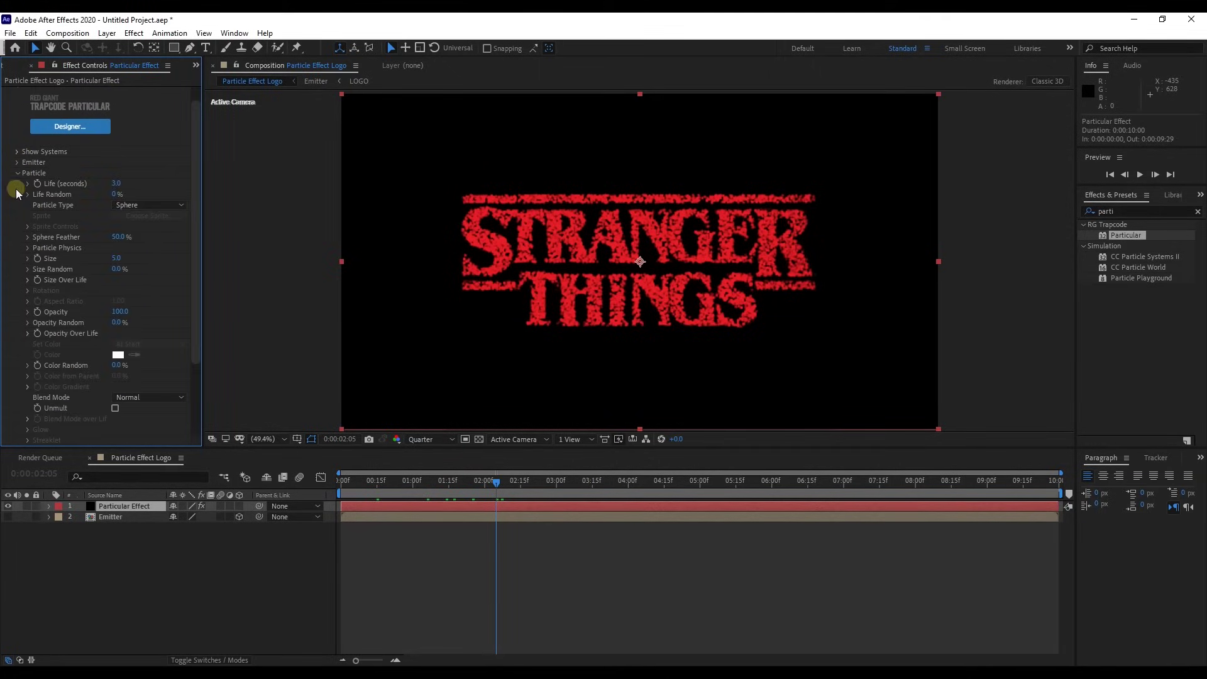
{"action": "left_click", "coordinate": [116, 182]}
{"action": "type", "text": "2.5"}
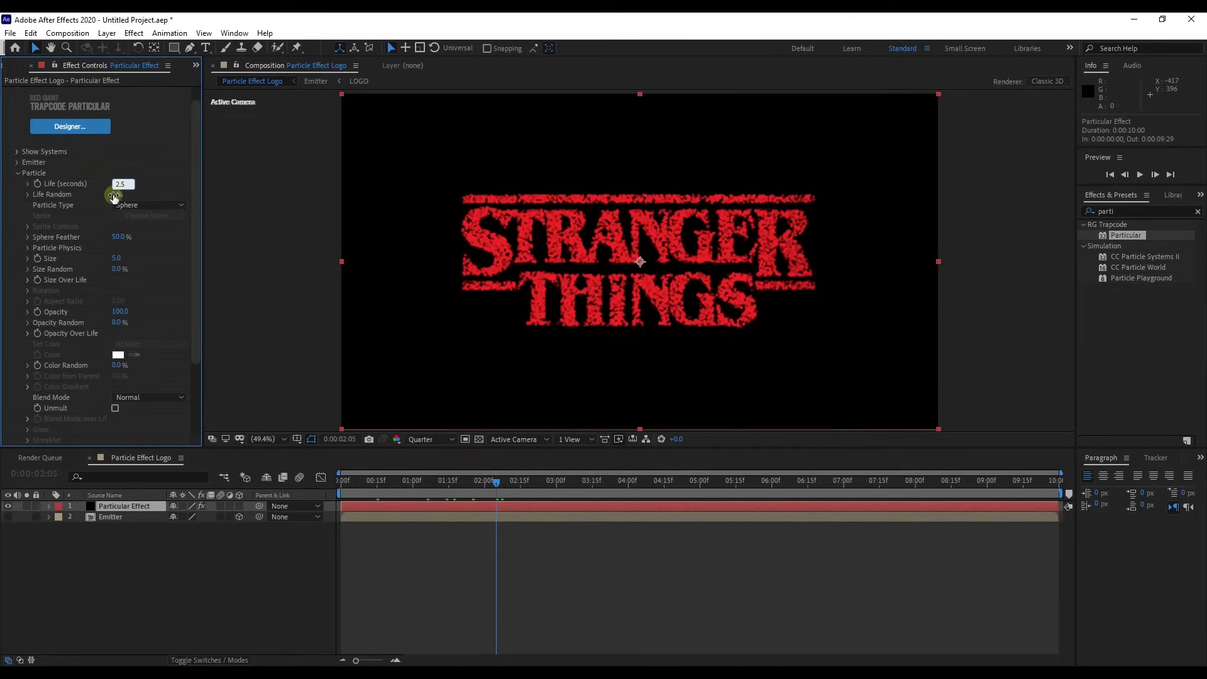
{"action": "left_click", "coordinate": [119, 194]}
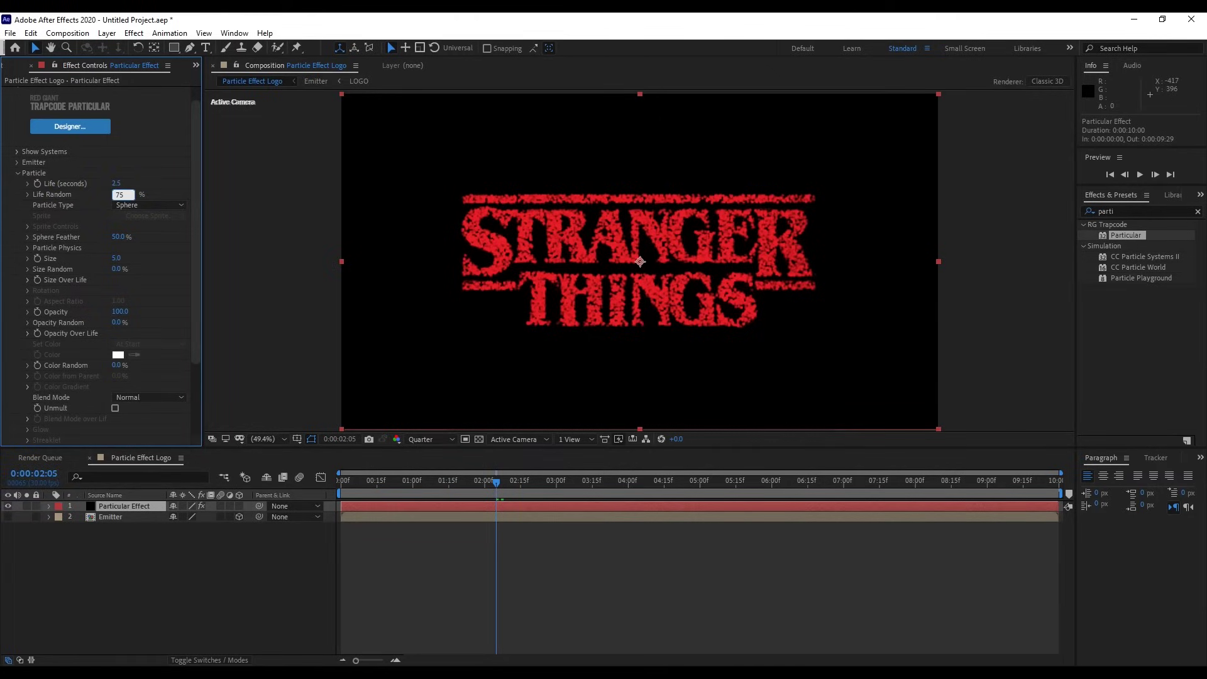
{"action": "type", "text": "75"}
{"action": "key", "text": "Return"}
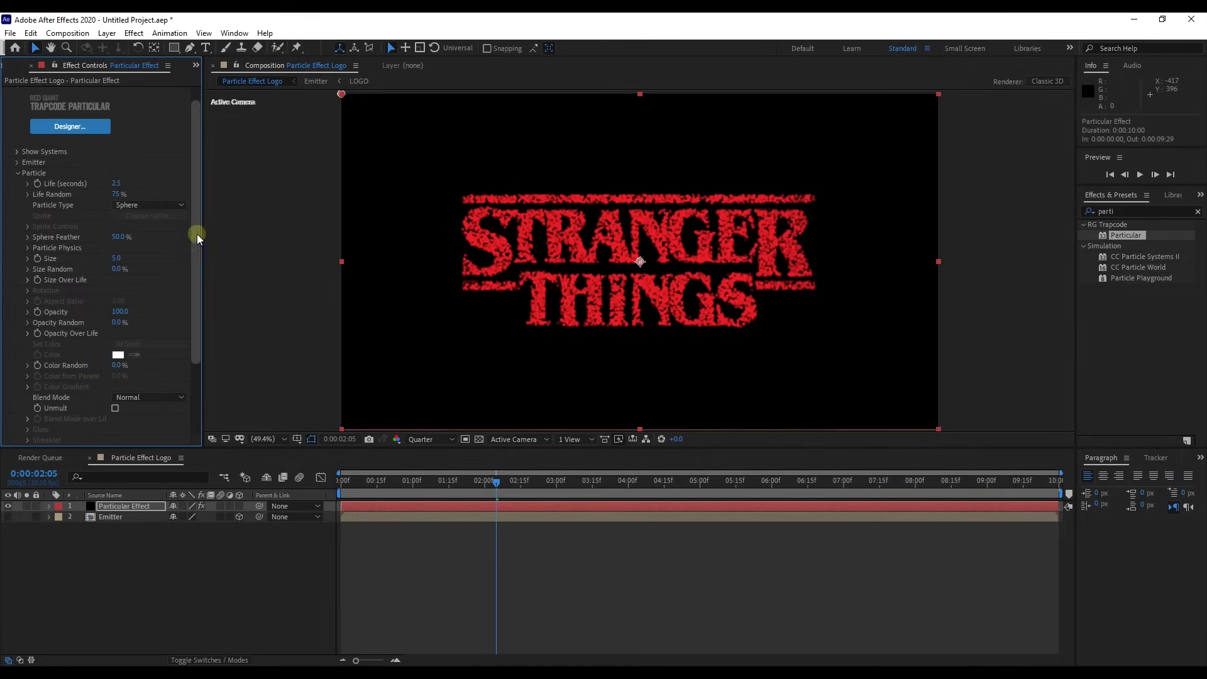
{"action": "left_click_drag", "start_coordinate": [118, 236], "coordinate": [232, 243]}
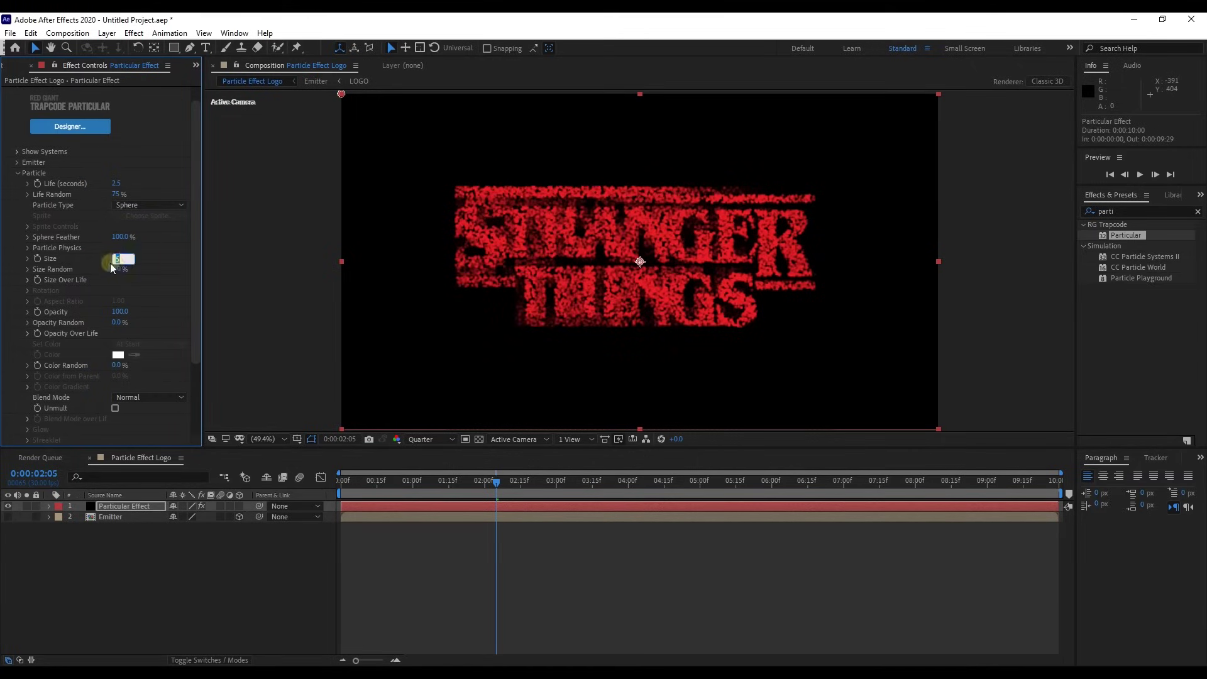
{"action": "type", "text": "2"}
{"action": "left_click", "coordinate": [152, 260]}
Set Opacity over Life to the Linear Slope preset and Blend Mode to Add.
{"action": "left_click_drag", "start_coordinate": [196, 284], "coordinate": [197, 296]}
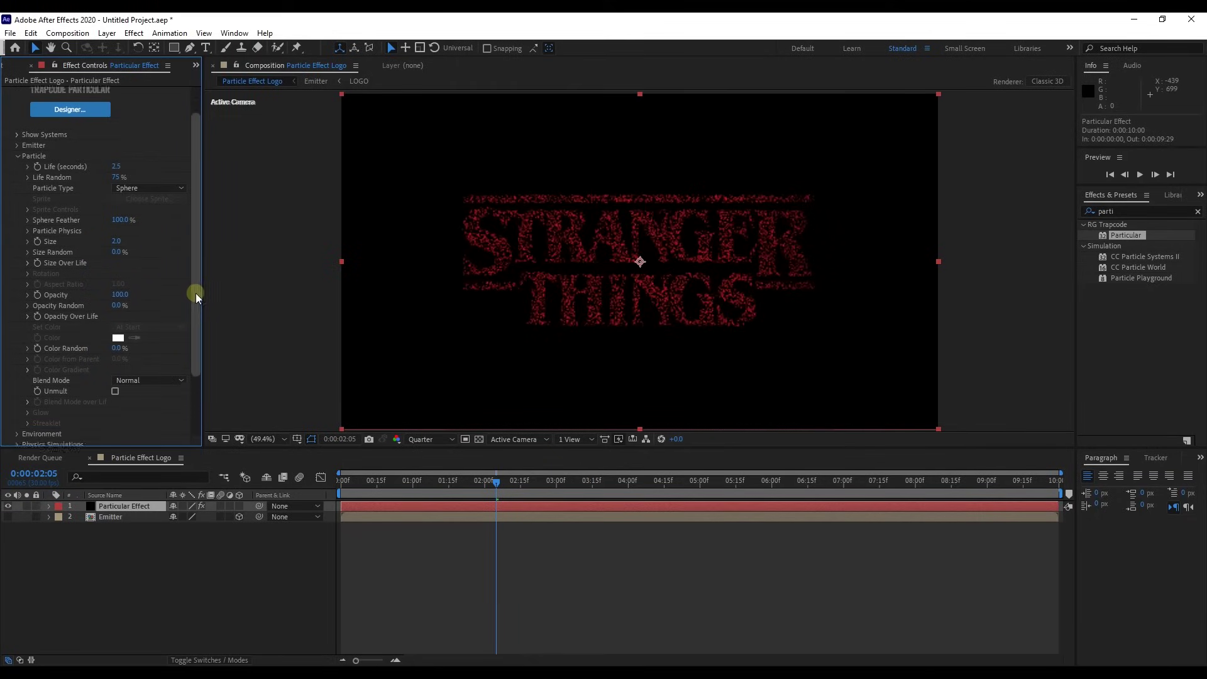
{"action": "scroll", "coordinate": [196, 297], "scroll_direction": "down", "scroll_amount": 5}
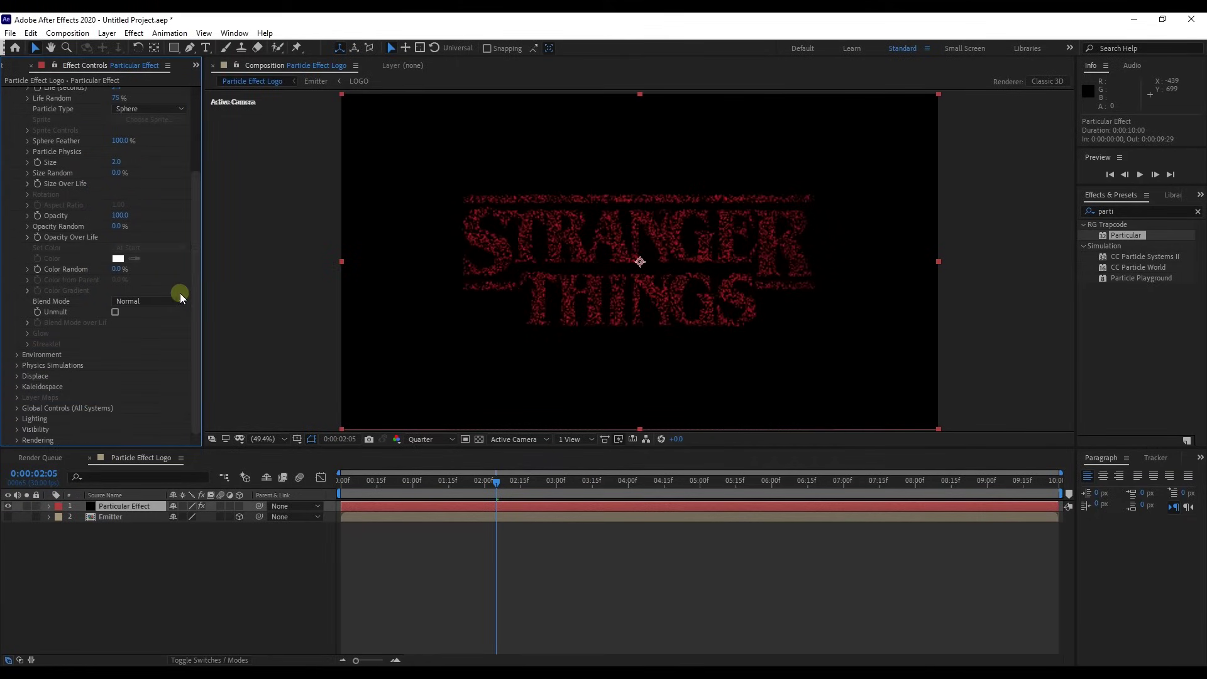
{"action": "left_click", "coordinate": [29, 238]}
{"action": "left_click_drag", "start_coordinate": [197, 259], "coordinate": [194, 306]}
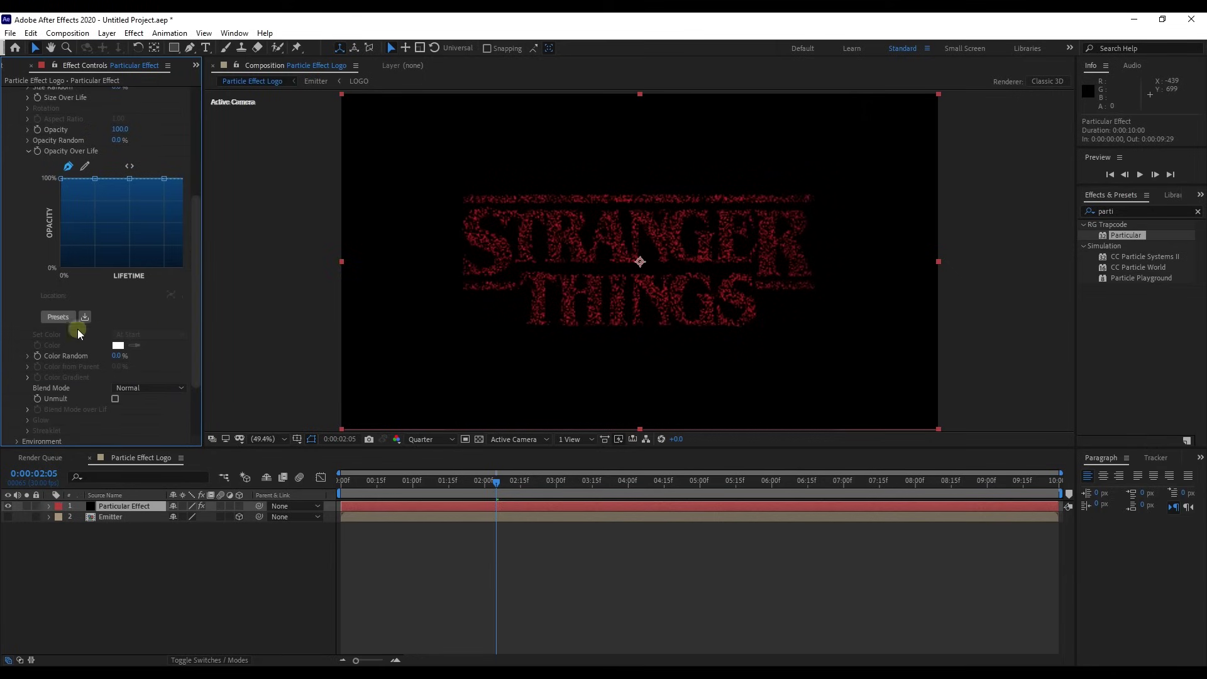
{"action": "left_click", "coordinate": [57, 318]}
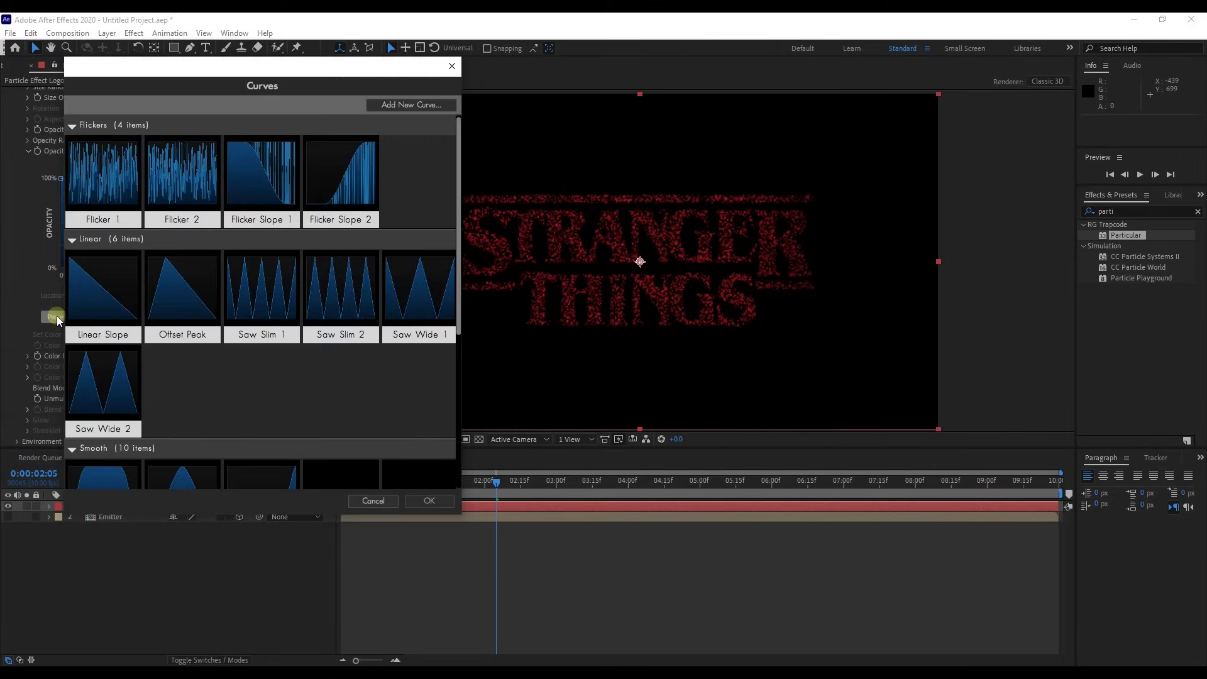
{"action": "left_click", "coordinate": [100, 289]}
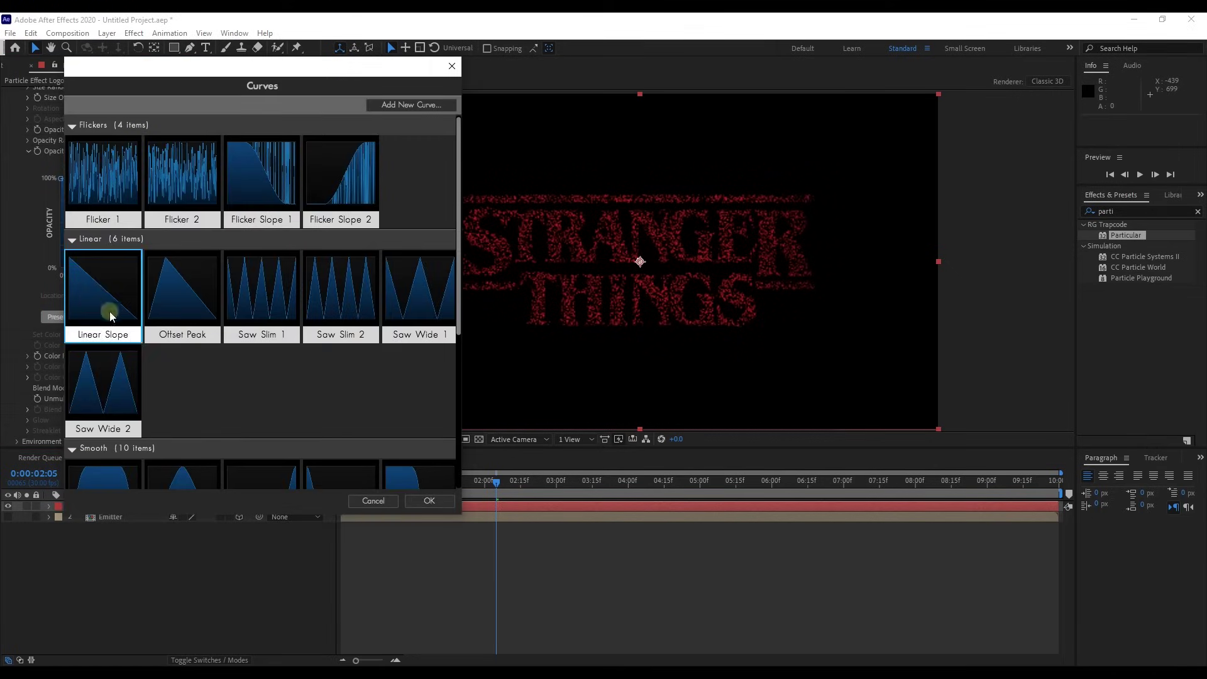
{"action": "left_click", "coordinate": [429, 500]}
{"action": "left_click_drag", "start_coordinate": [192, 294], "coordinate": [192, 247]}
{"action": "left_click", "coordinate": [27, 237]}
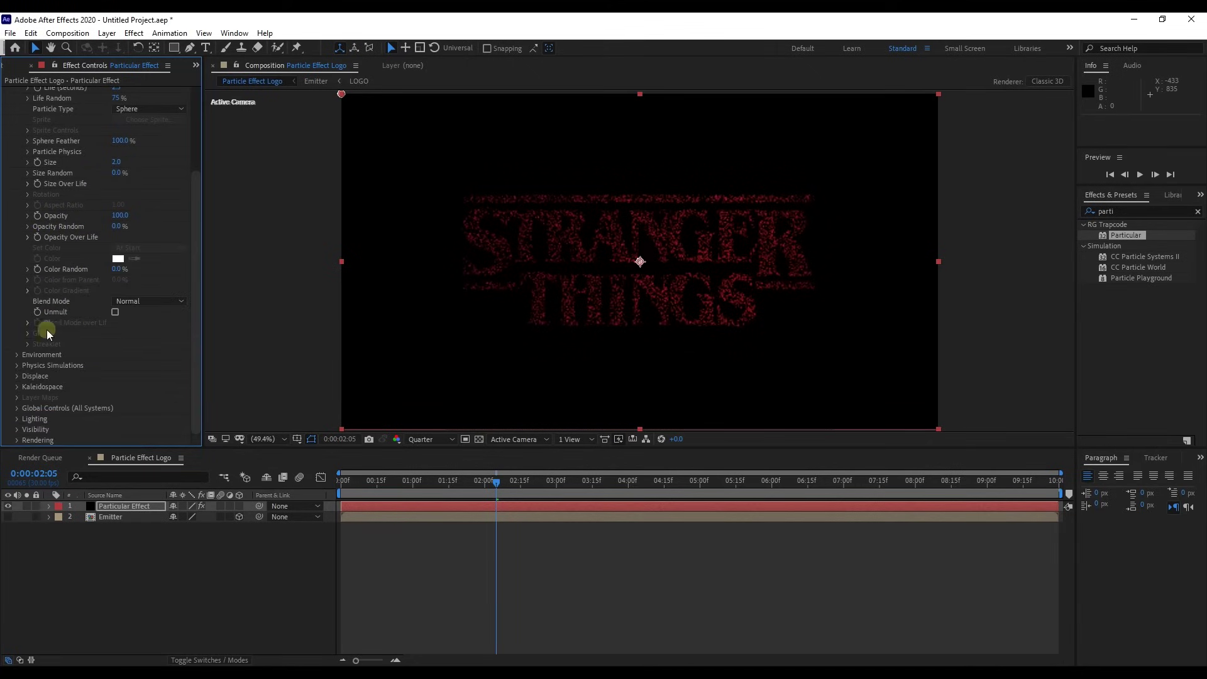
{"action": "left_click", "coordinate": [135, 302]}
{"action": "left_click", "coordinate": [145, 328]}
{"action": "left_click_drag", "start_coordinate": [195, 305], "coordinate": [213, 270]}
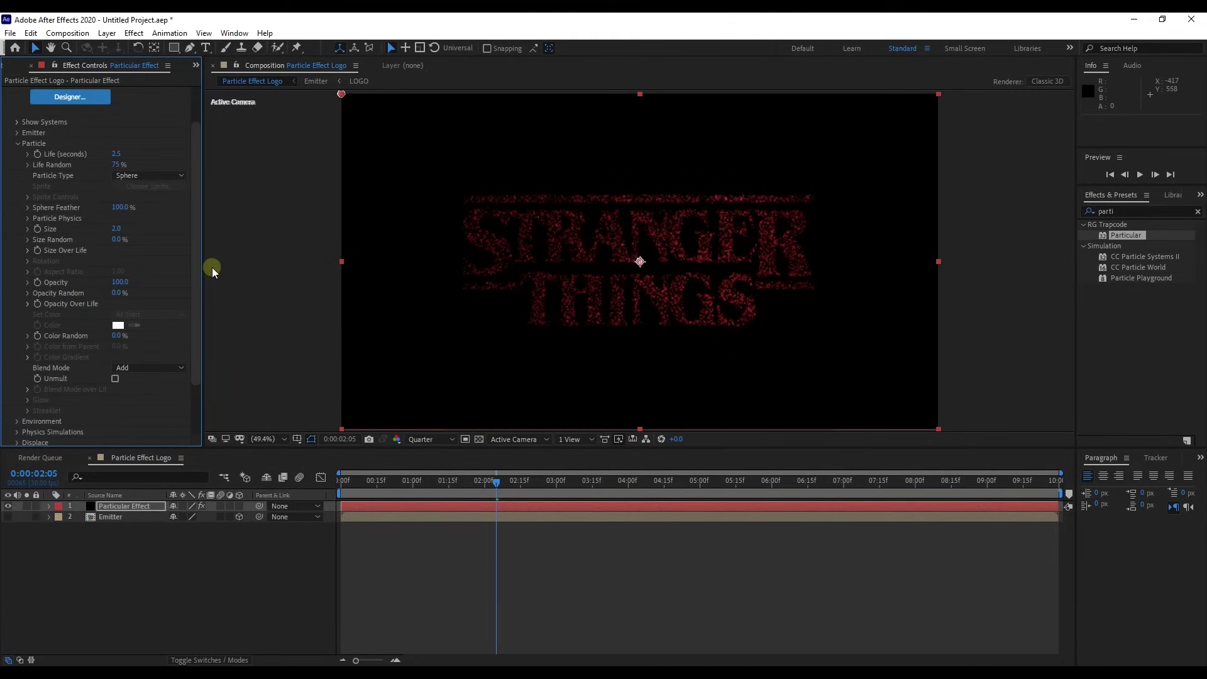
Set the Environment wind to X 75 and Y -75.
{"action": "left_click", "coordinate": [18, 143]}
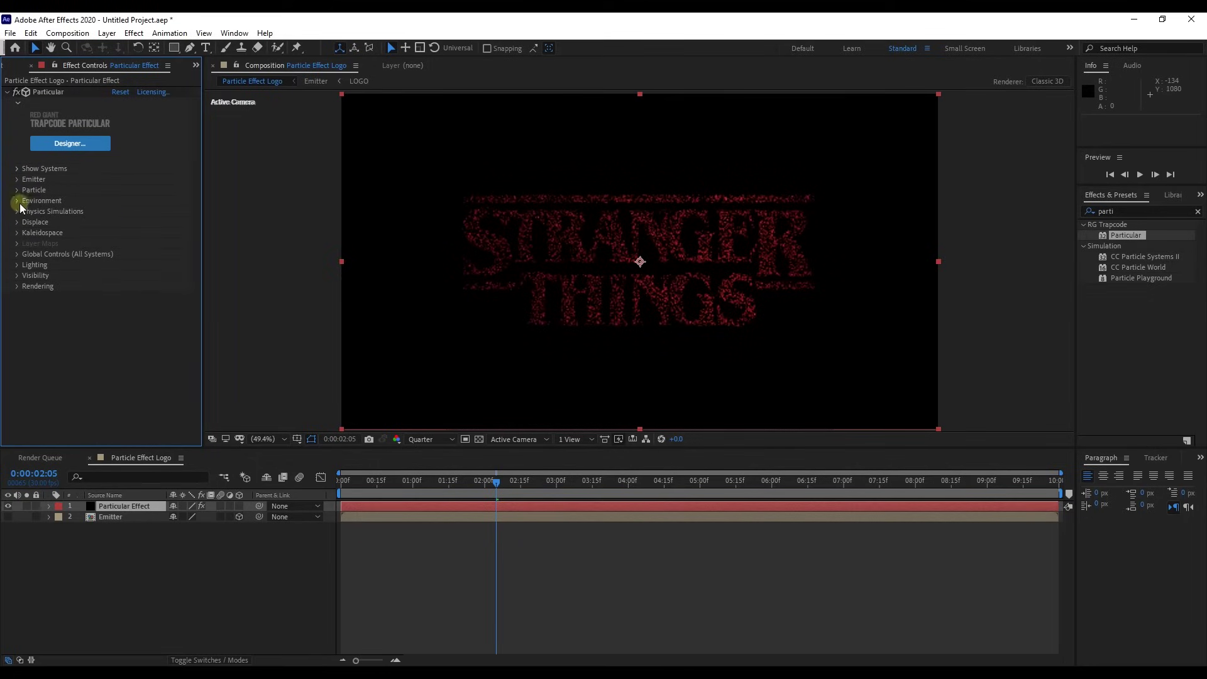
{"action": "left_click", "coordinate": [17, 200]}
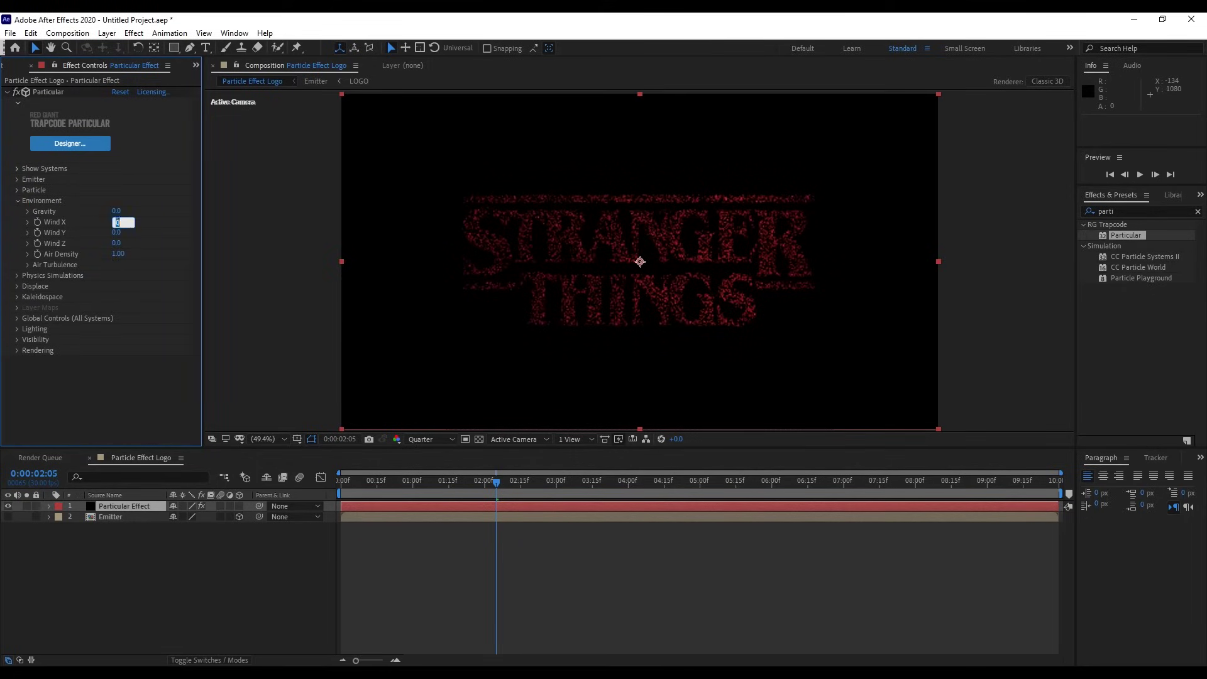
{"action": "left_click", "coordinate": [120, 233]}
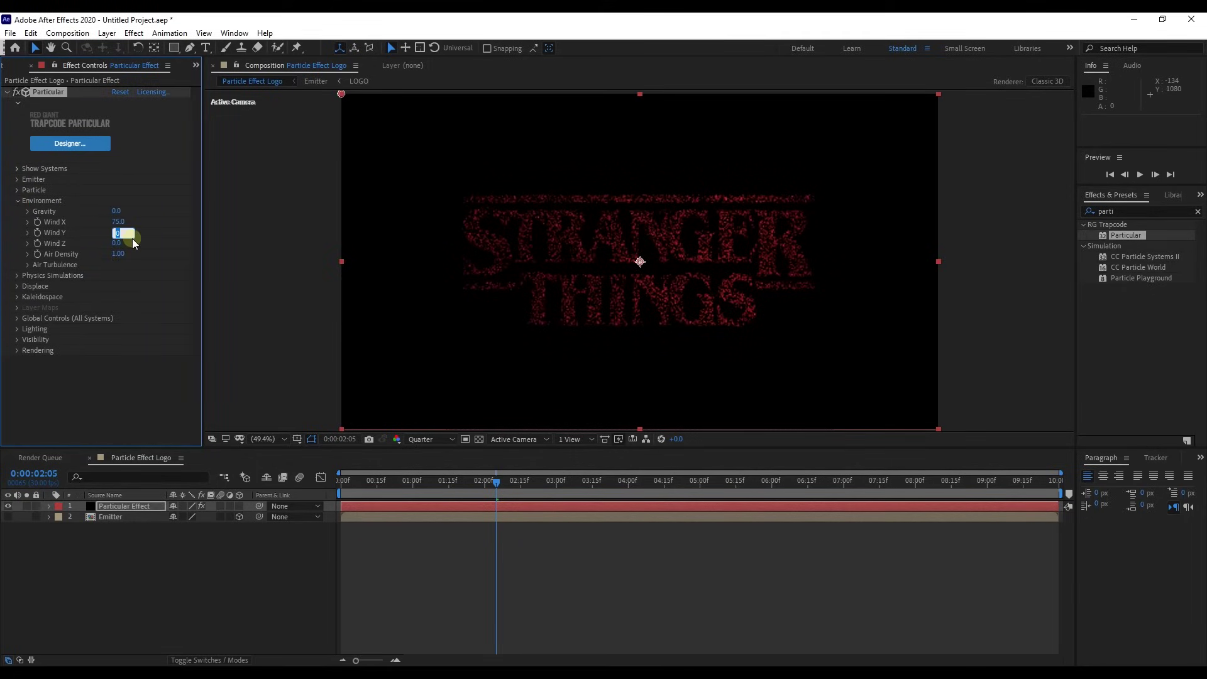
{"action": "type", "text": "75"}
{"action": "key", "text": "Return"}
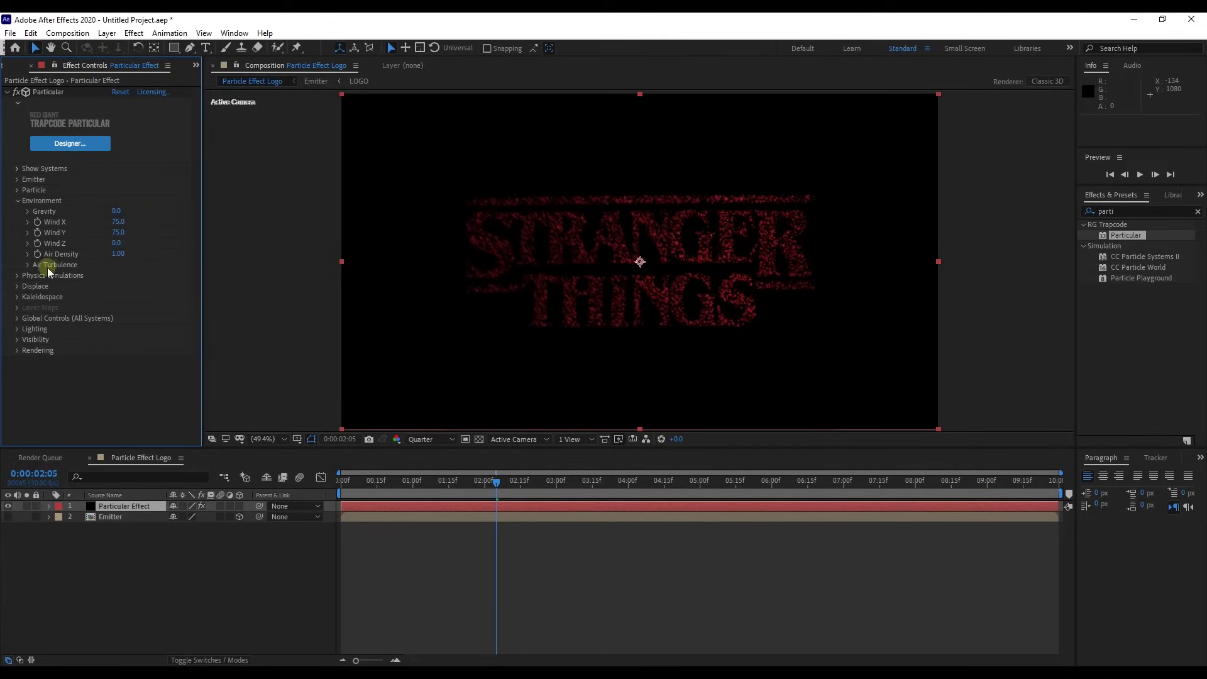
Set Air Density 2 and Air Turbulence Affect Position 150, then reselect the Particular Effect layer.
{"action": "left_click", "coordinate": [28, 265]}
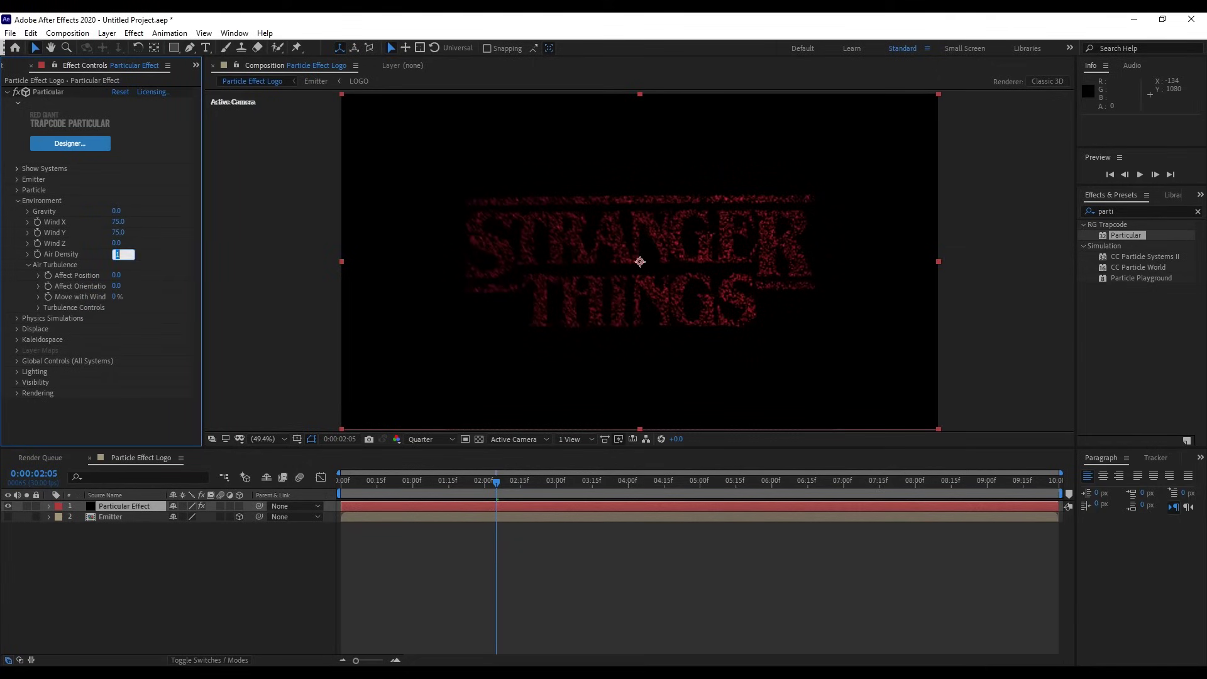
{"action": "key", "text": "Return"}
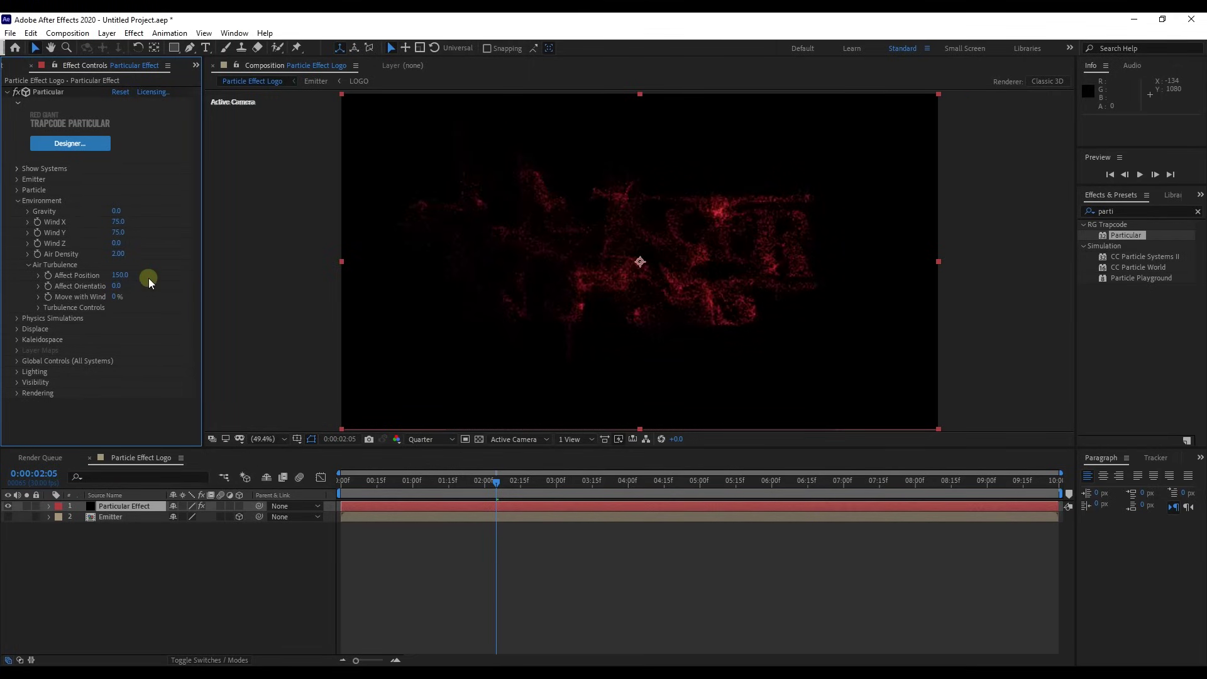
{"action": "left_click_drag", "start_coordinate": [493, 481], "coordinate": [467, 485]}
{"action": "left_click", "coordinate": [117, 344]}
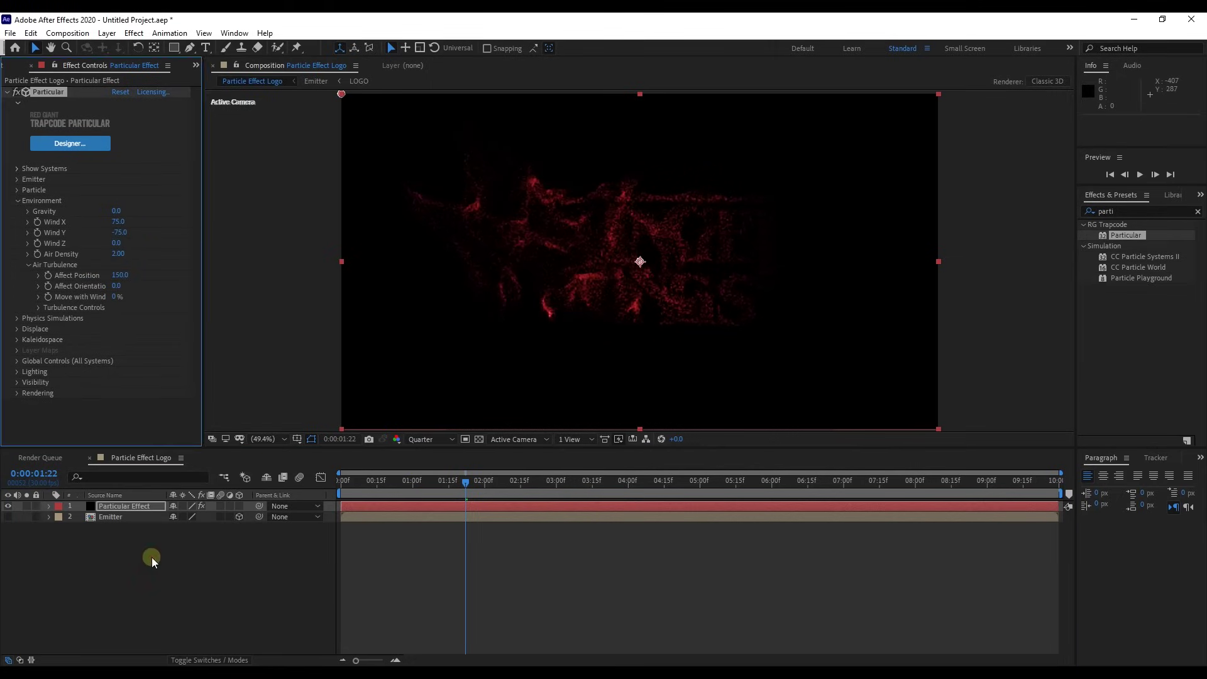
{"action": "left_click", "coordinate": [151, 556]}
{"action": "left_click", "coordinate": [118, 507]}
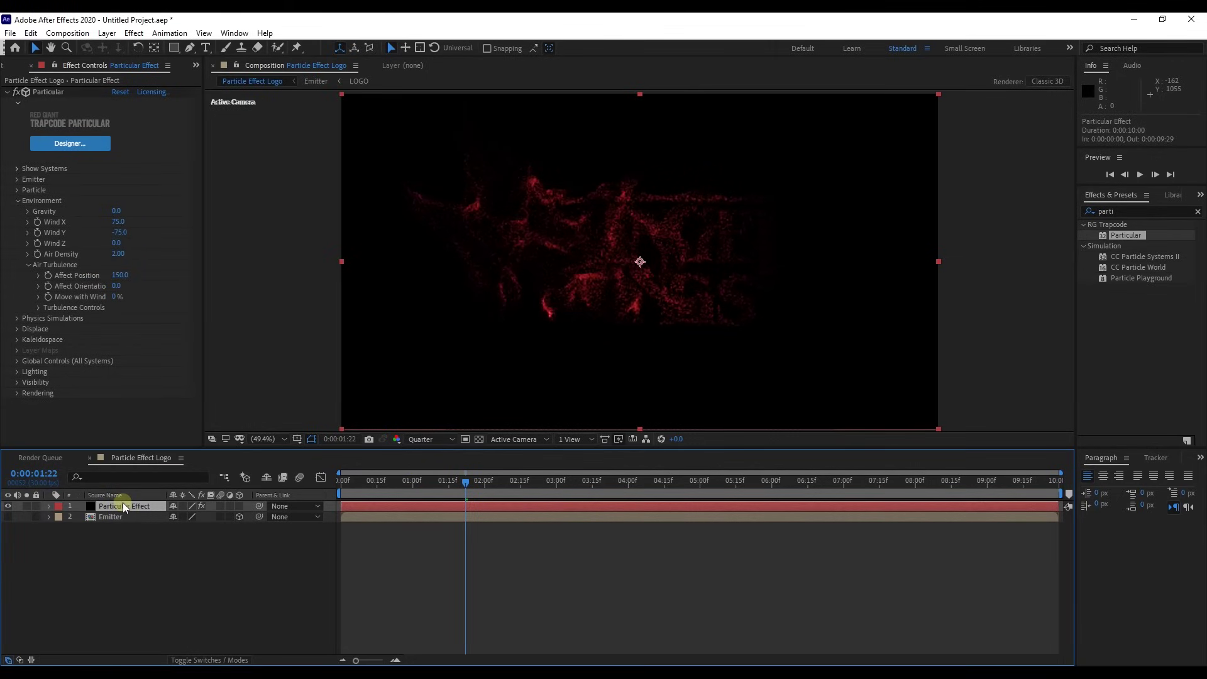
Duplicate the particle layer and give the copy Wind Y -100 and turbulence Affect Position 300.
{"action": "key", "text": "ctrl+d"}
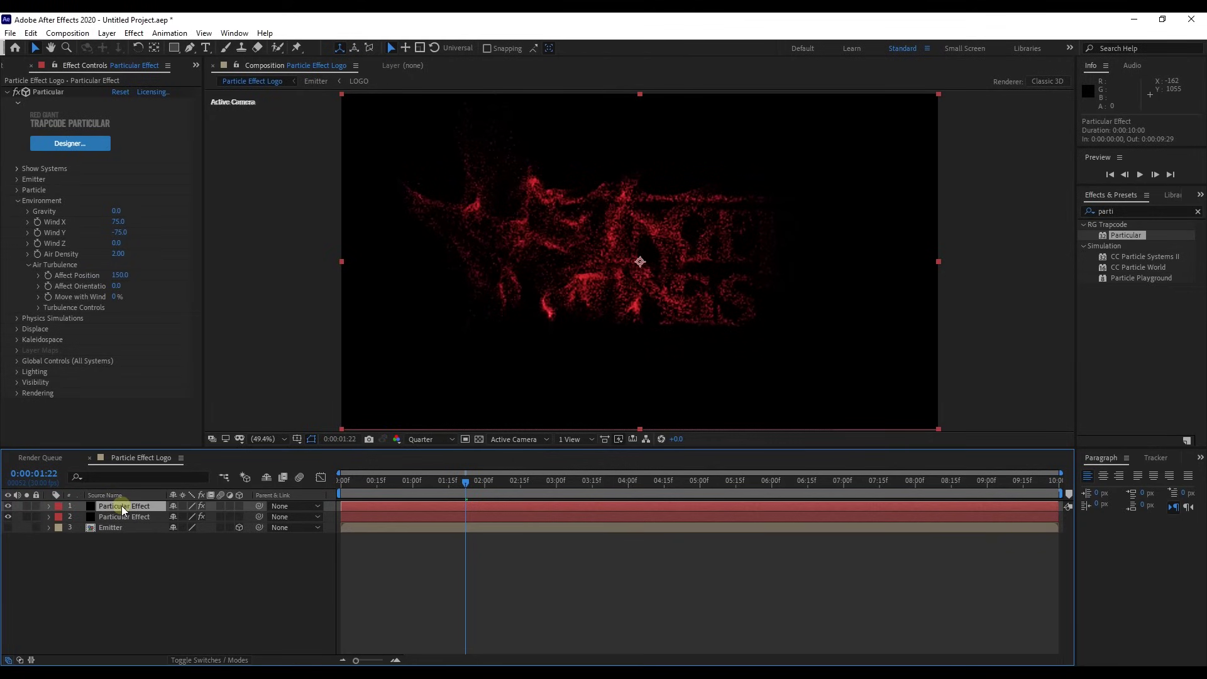
{"action": "left_click", "coordinate": [18, 201]}
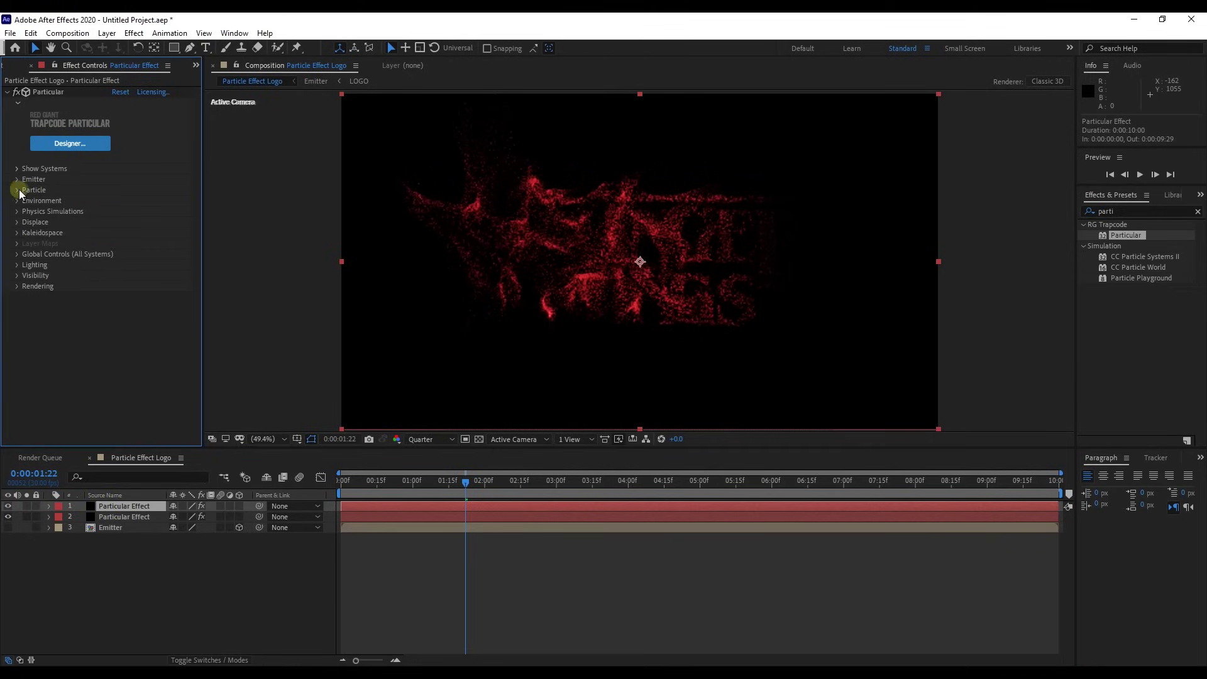
{"action": "left_click", "coordinate": [17, 190]}
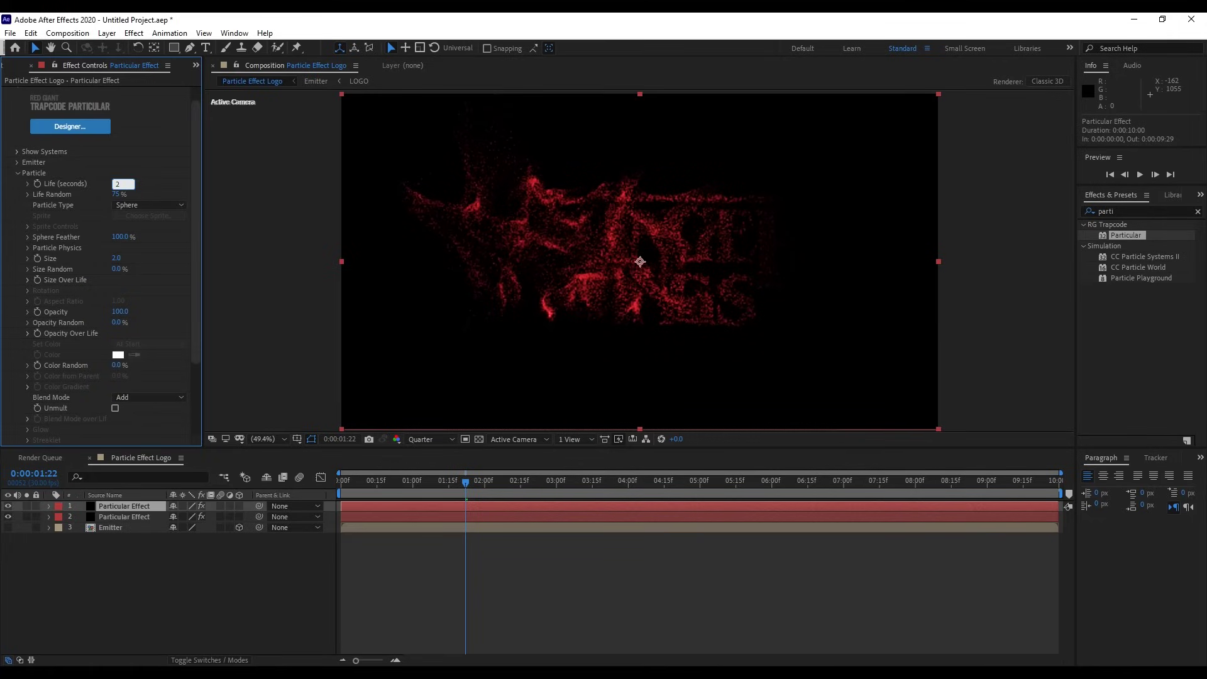
{"action": "left_click", "coordinate": [17, 173]}
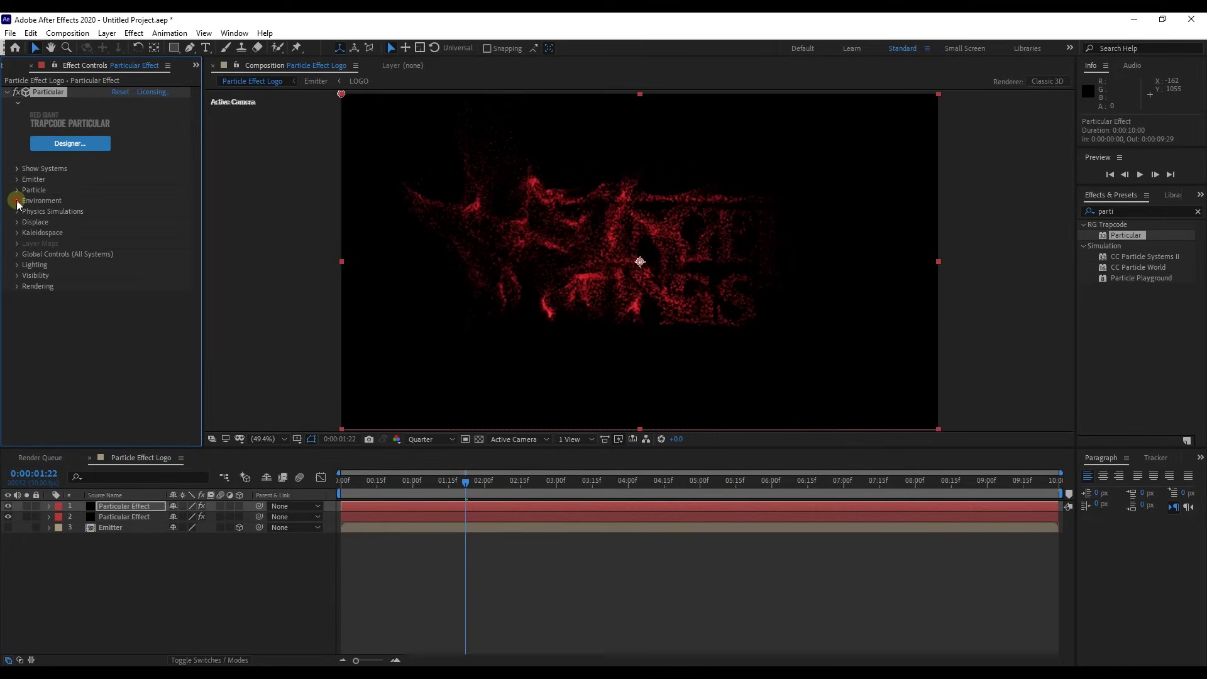
{"action": "left_click", "coordinate": [19, 200]}
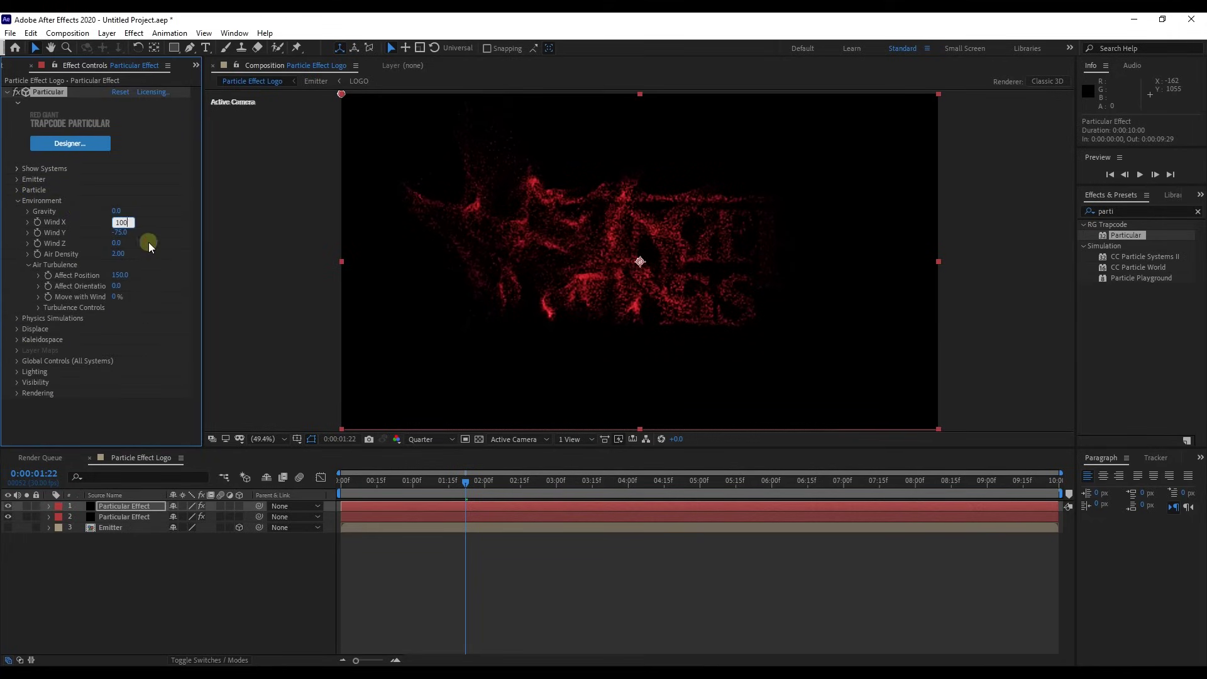
{"action": "left_click", "coordinate": [123, 233]}
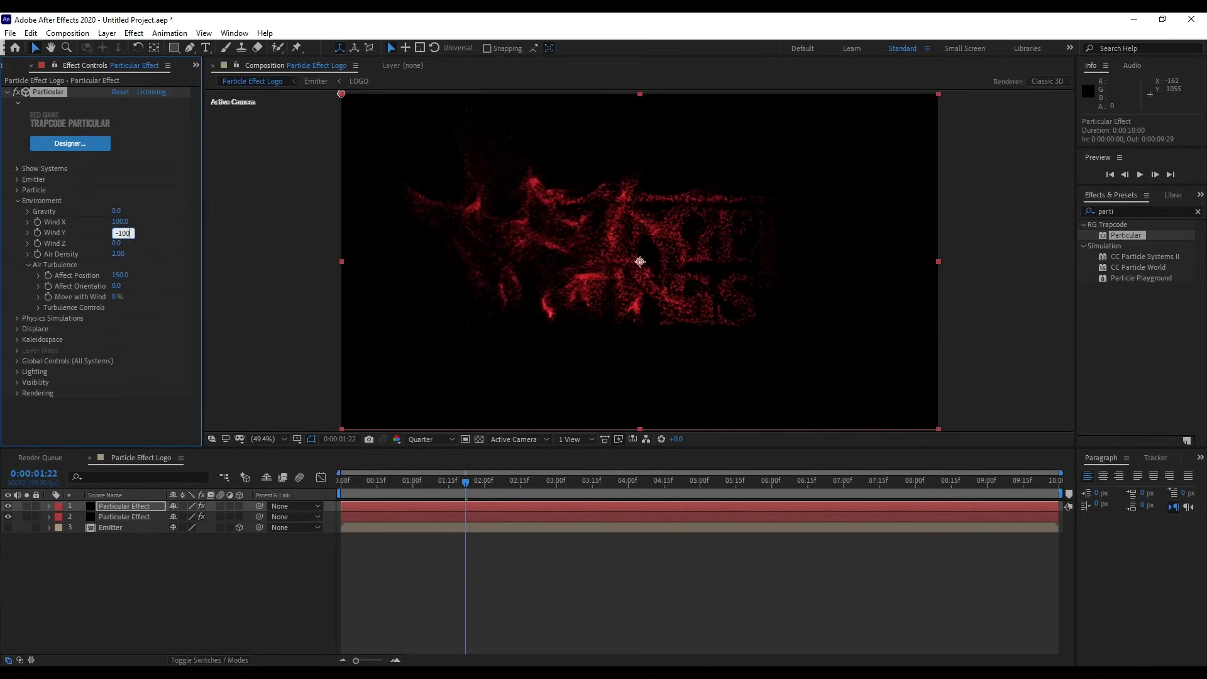
{"action": "type", "text": "-100"}
{"action": "key", "text": "Return"}
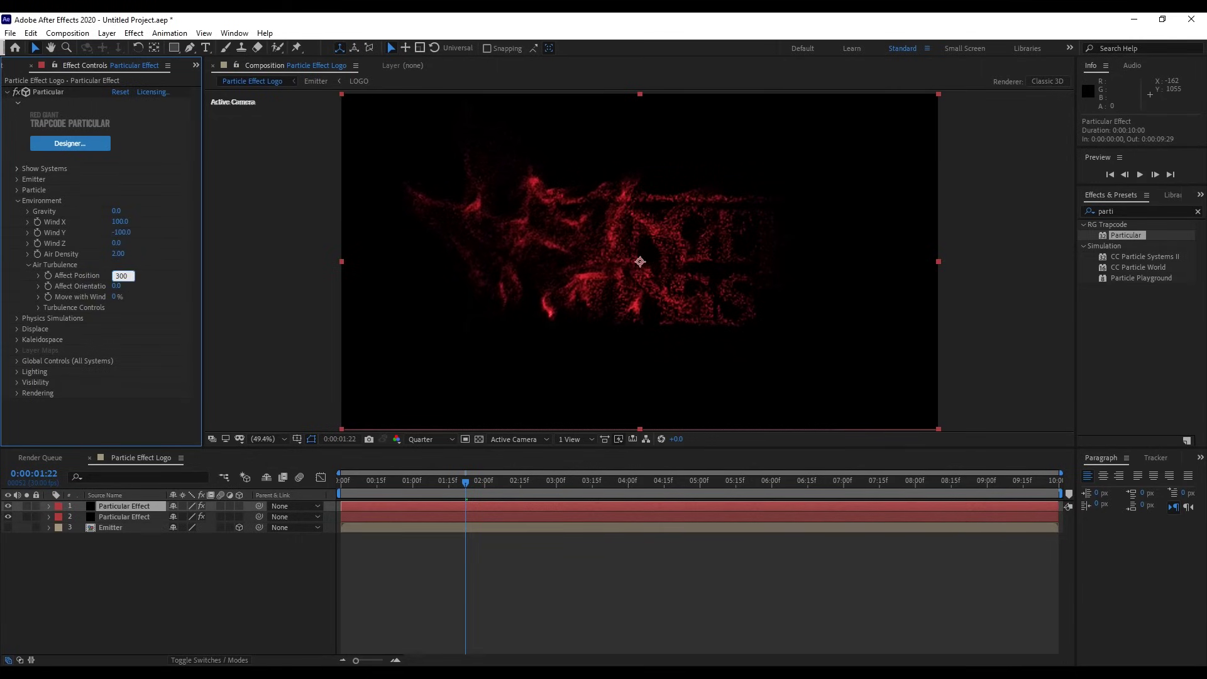
{"action": "type", "text": "300"}
{"action": "key", "text": "Return"}
Set the top particle layer's blending mode to Add.
{"action": "left_click", "coordinate": [122, 531]}
{"action": "key", "text": "F4"}
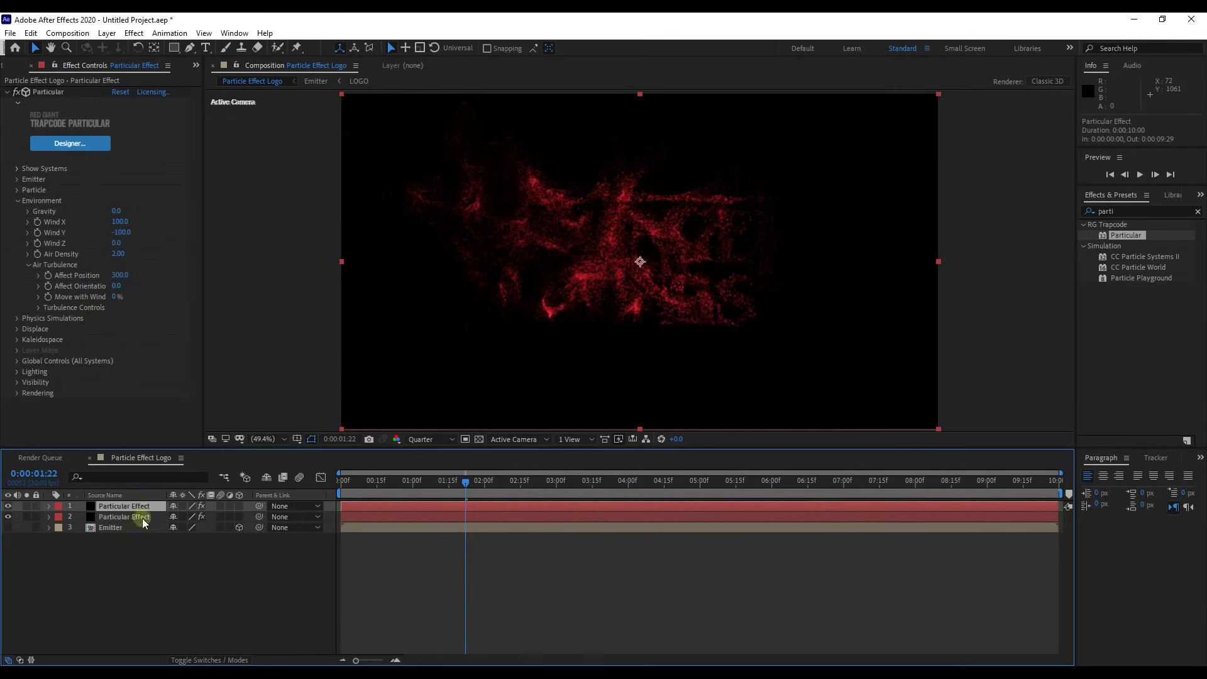
{"action": "left_click", "coordinate": [188, 506]}
{"action": "left_click", "coordinate": [230, 250]}
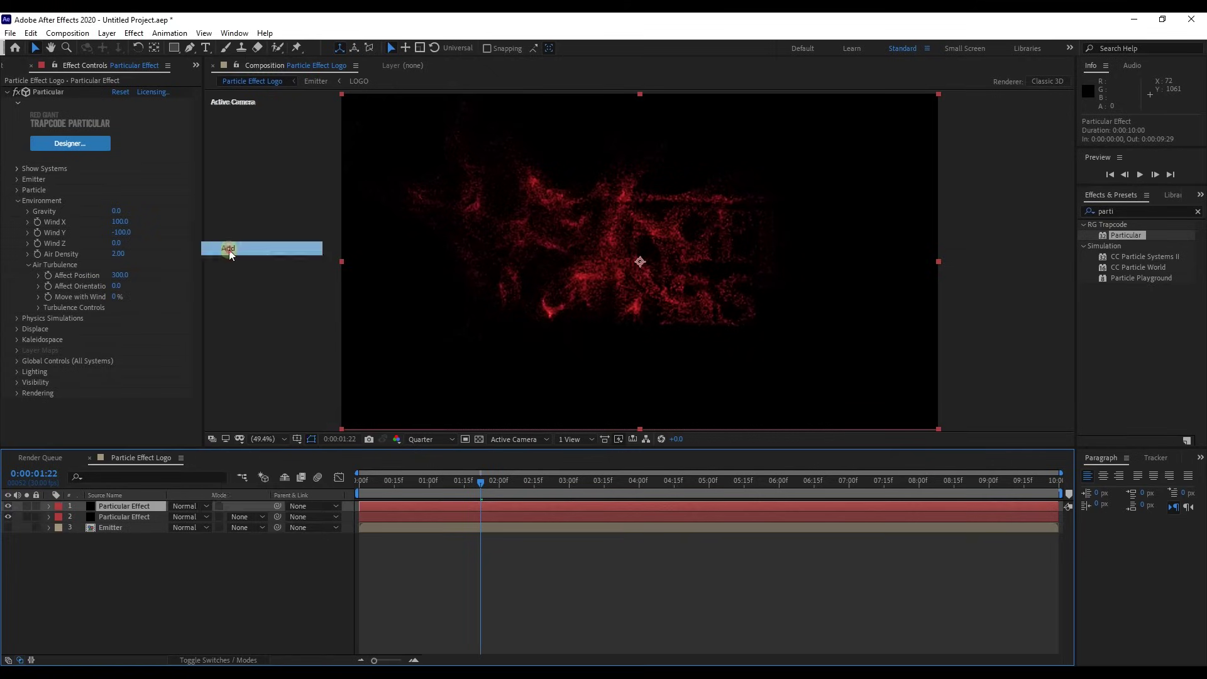
{"action": "left_click", "coordinate": [196, 613]}
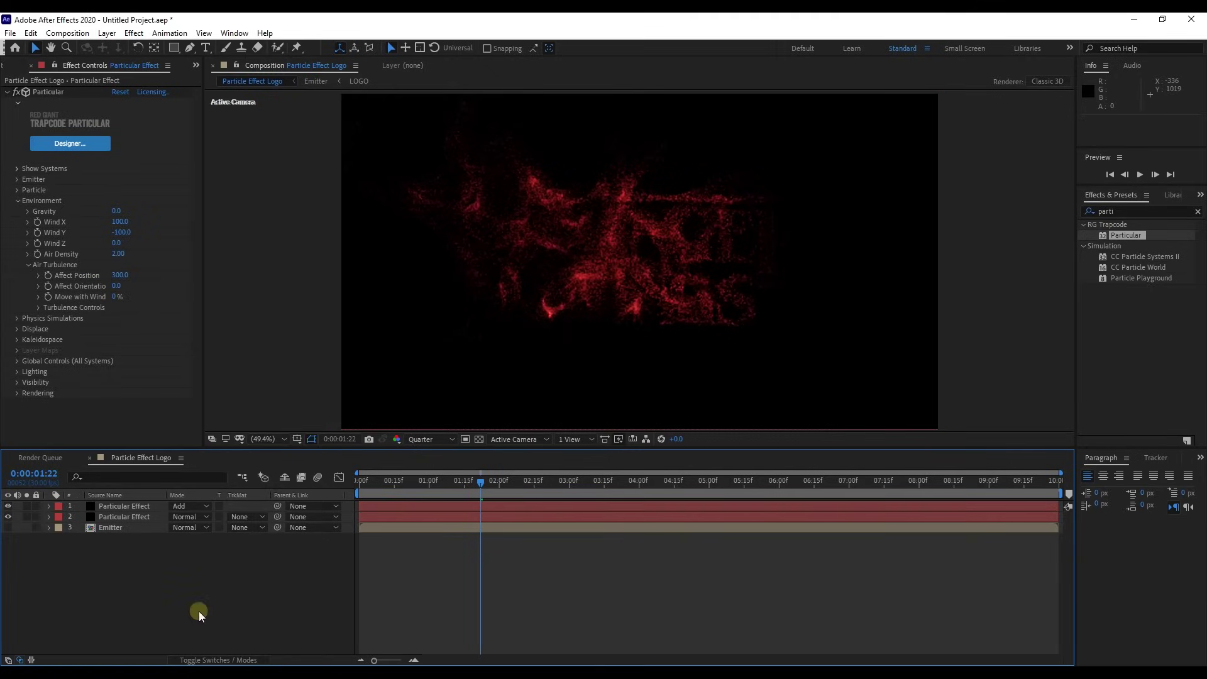
Add the LOGO composition from the Project panel as a new layer in the timeline.
{"action": "left_click", "coordinate": [10, 65]}
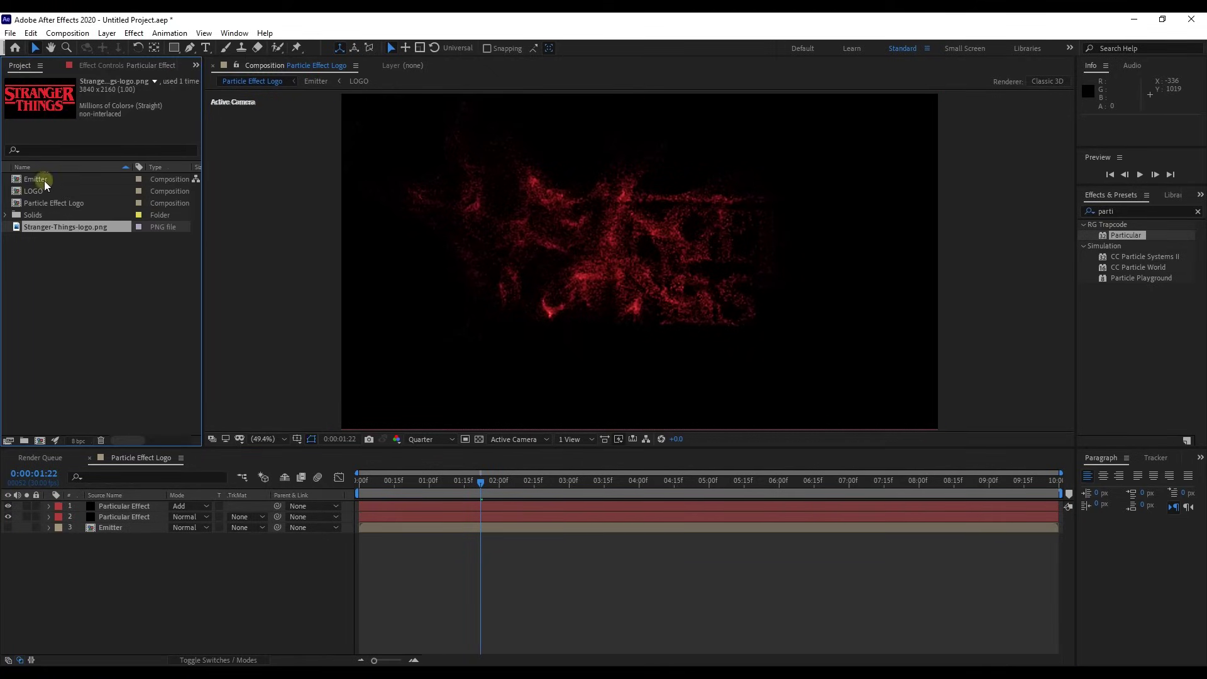
{"action": "left_click", "coordinate": [26, 191]}
{"action": "left_click_drag", "start_coordinate": [29, 195], "coordinate": [126, 557]}
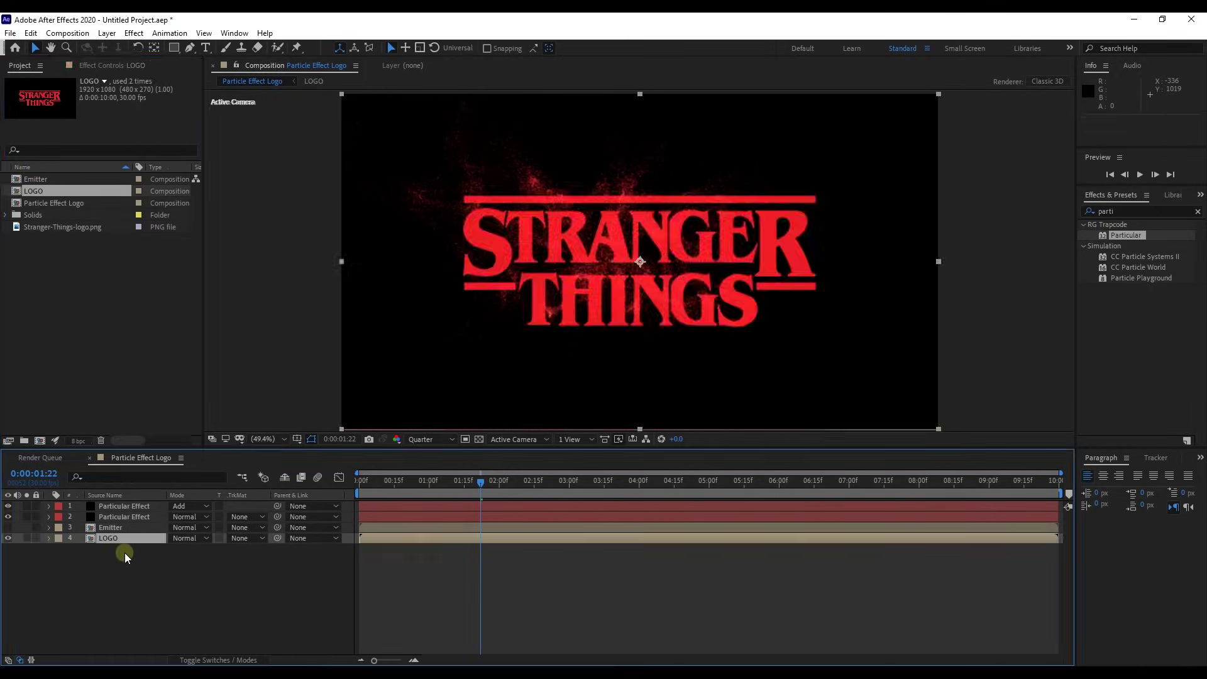
Move the playhead back to 0 and apply the Linear Wipe effect to the LOGO layer.
{"action": "left_click", "coordinate": [471, 493]}
{"action": "left_click_drag", "start_coordinate": [481, 489], "coordinate": [342, 482]}
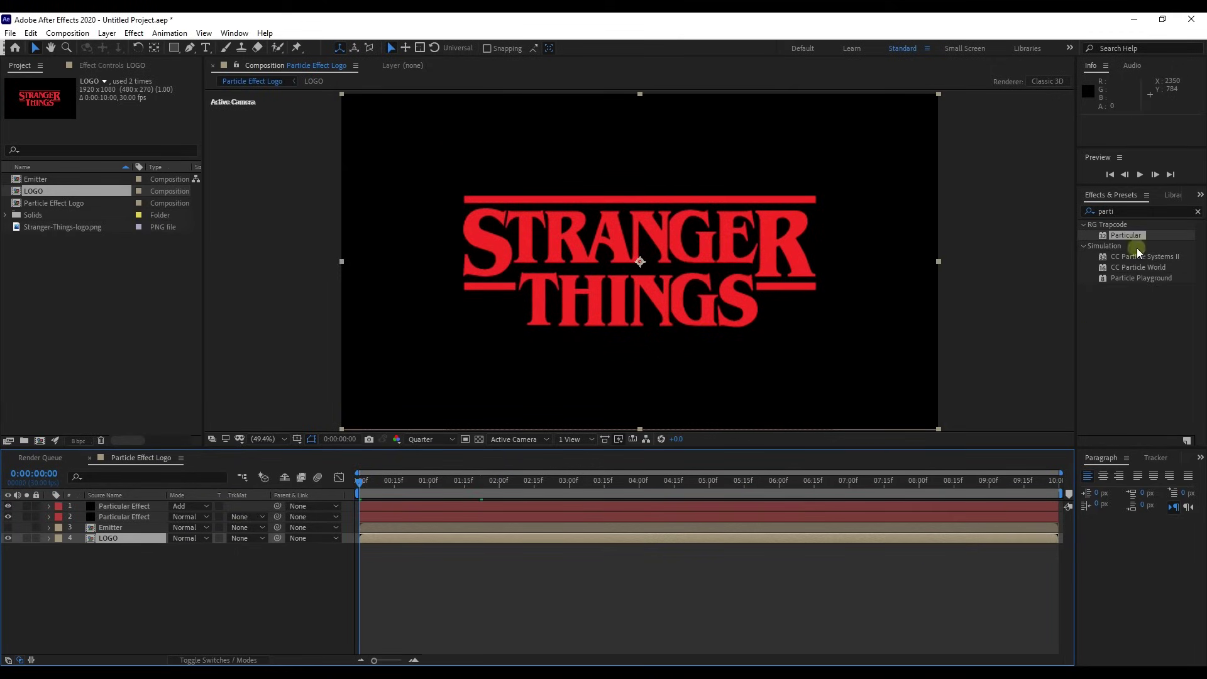
{"action": "left_click", "coordinate": [1132, 212]}
{"action": "type", "text": "linear"}
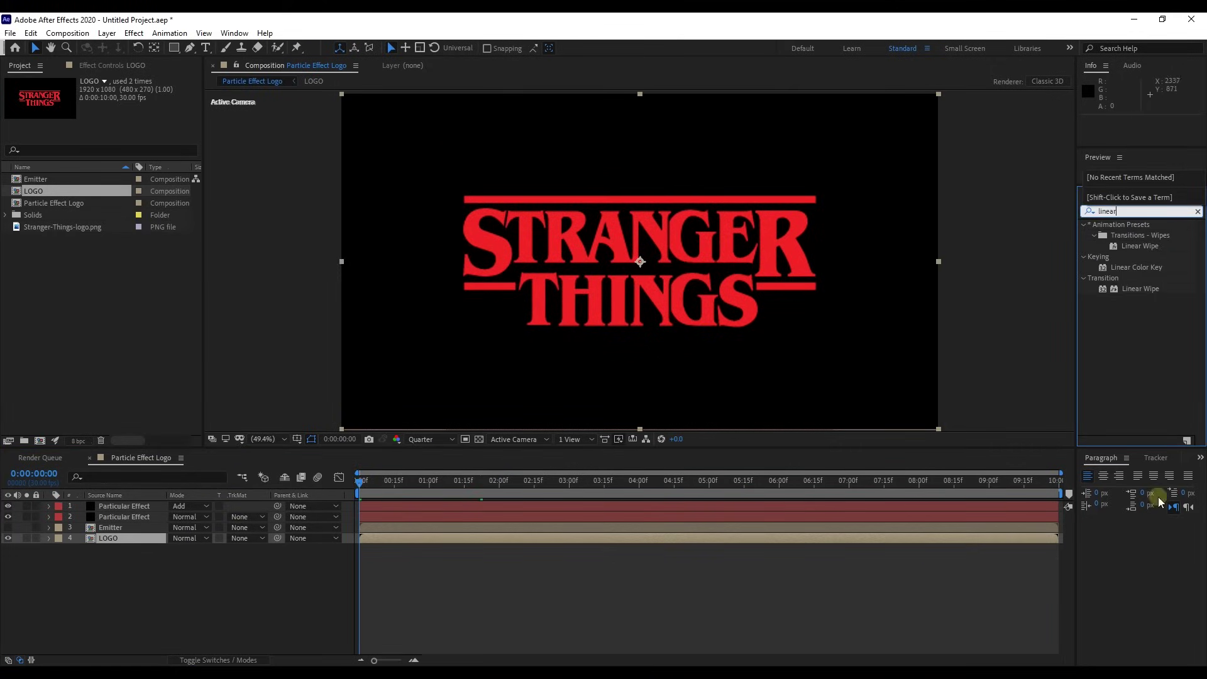
{"action": "left_click_drag", "start_coordinate": [1139, 246], "coordinate": [115, 541]}
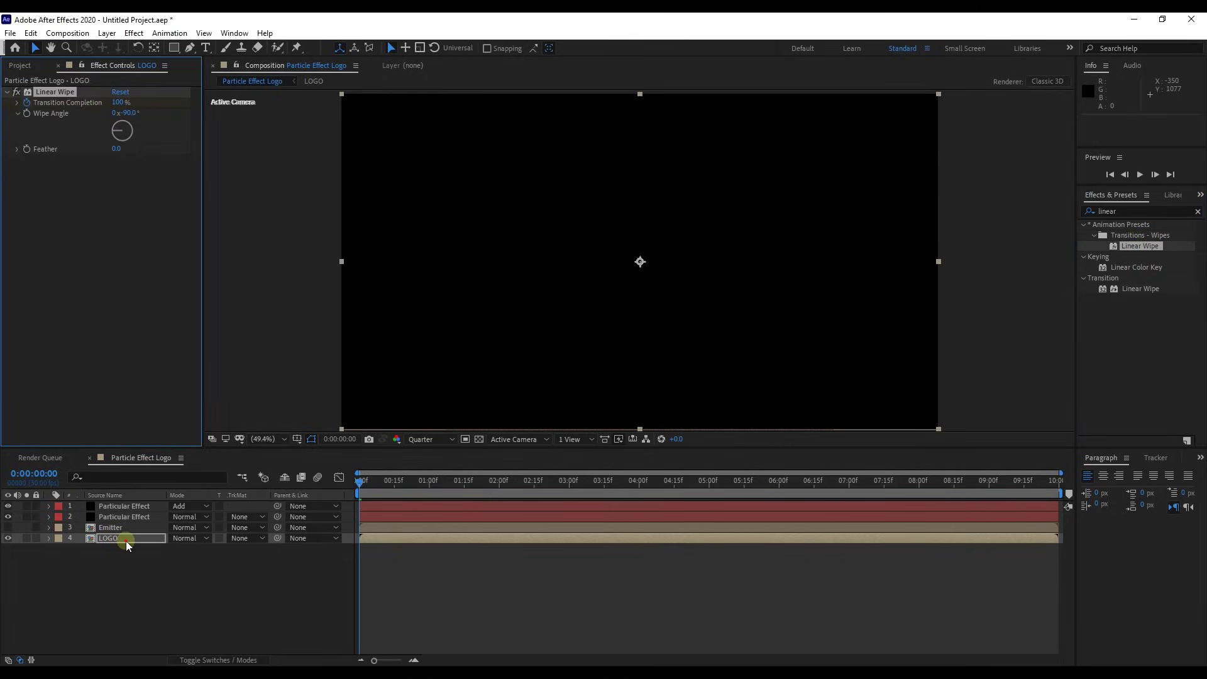
Keyframe the LOGO layer's Linear Wipe Transition Completion and preview the wipe.
{"action": "left_click", "coordinate": [123, 540]}
{"action": "left_click", "coordinate": [120, 103]}
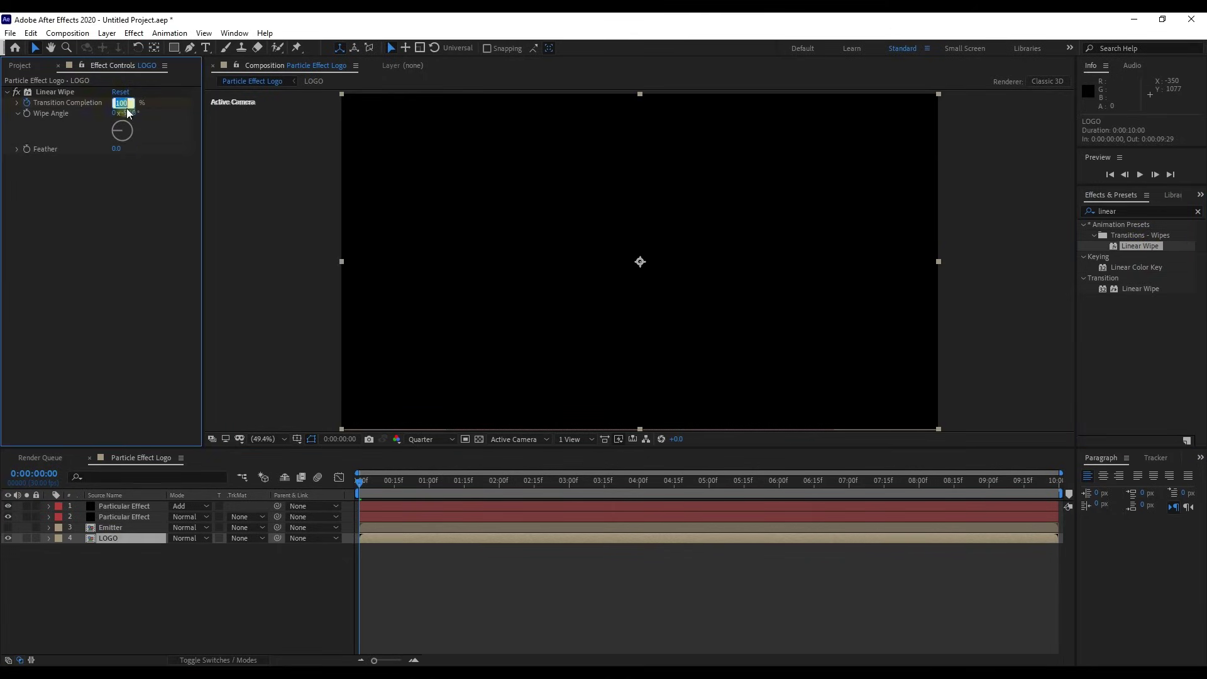
{"action": "type", "text": "0"}
{"action": "key", "text": "Return"}
{"action": "left_click_drag", "start_coordinate": [119, 103], "coordinate": [124, 113]}
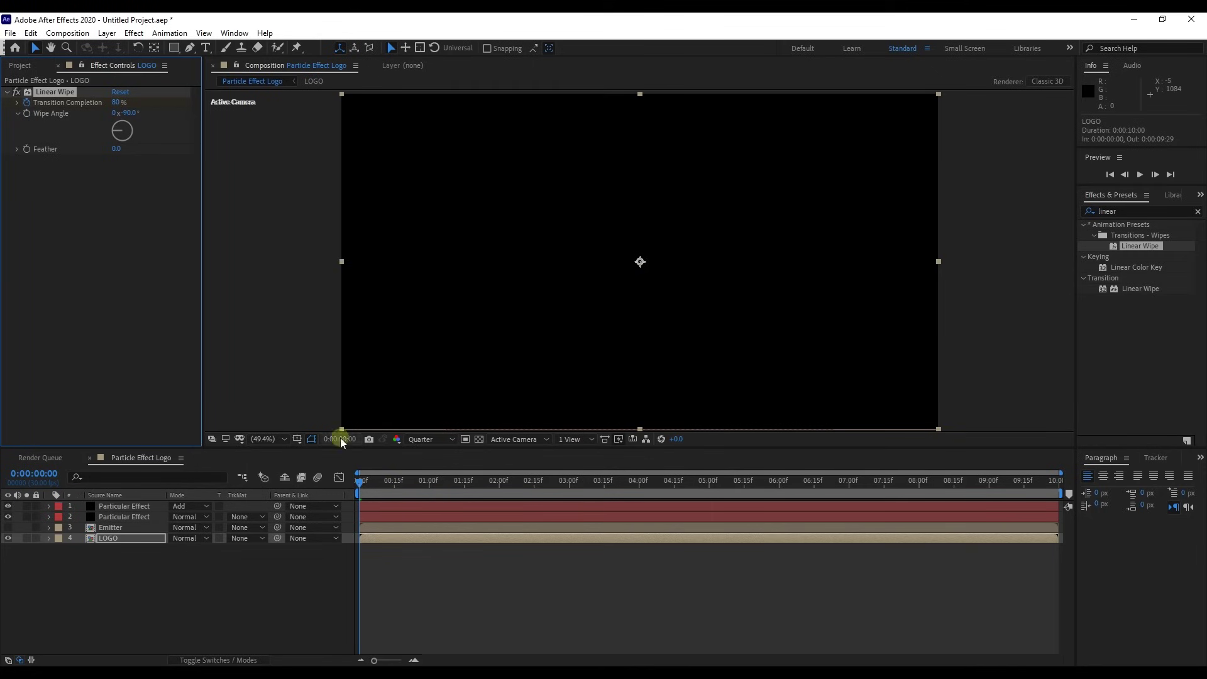
{"action": "left_click_drag", "start_coordinate": [359, 481], "coordinate": [573, 504]}
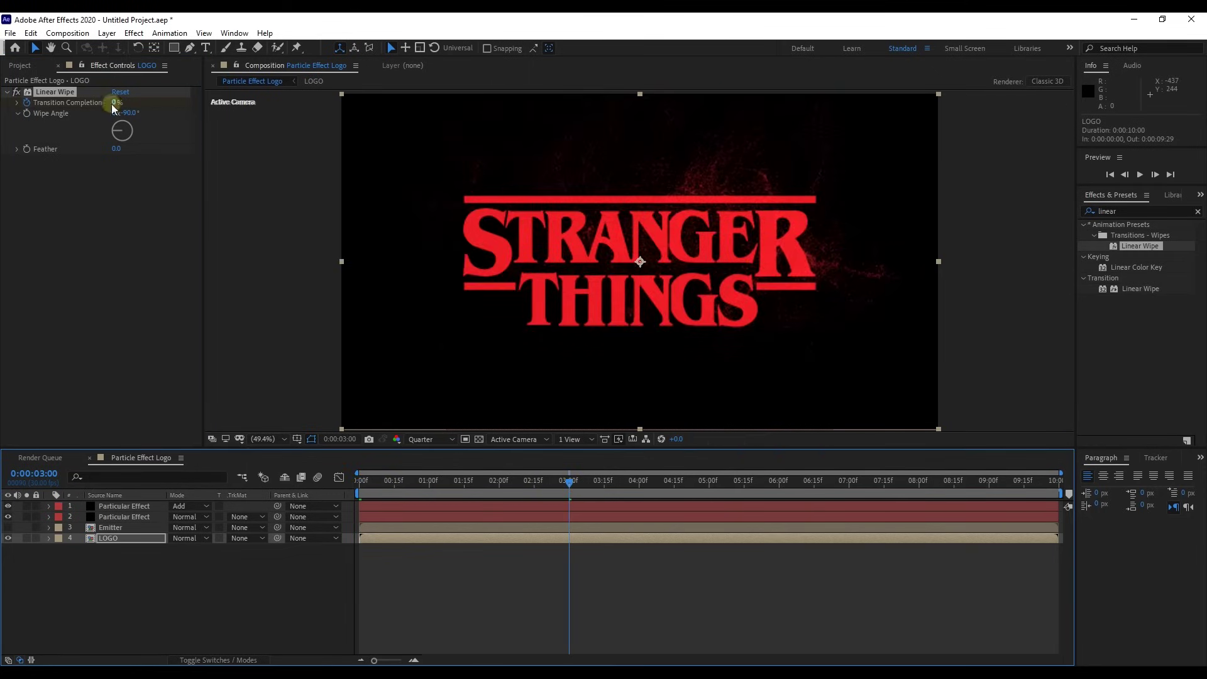
{"action": "left_click", "coordinate": [307, 550]}
{"action": "key", "text": "space"}
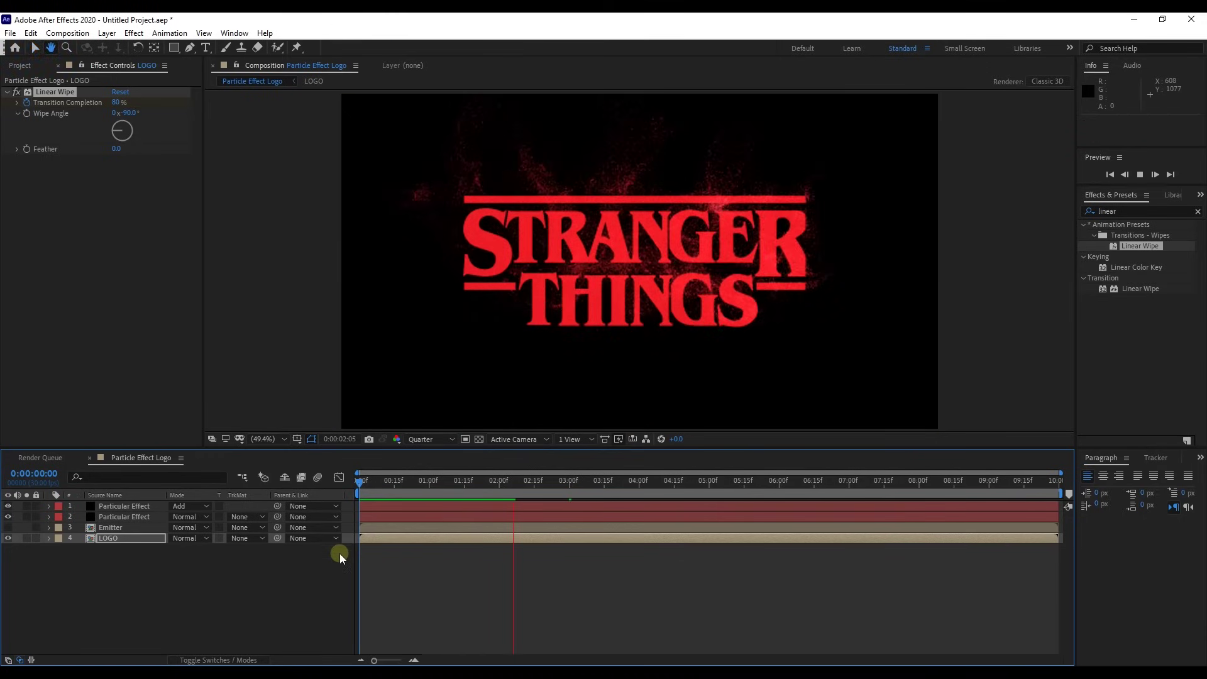
{"action": "left_click", "coordinate": [478, 487]}
Set the wipe Feather to 200, start the LOGO layer at one second, and preview the reveal.
{"action": "left_click", "coordinate": [507, 558]}
{"action": "left_click", "coordinate": [117, 149]}
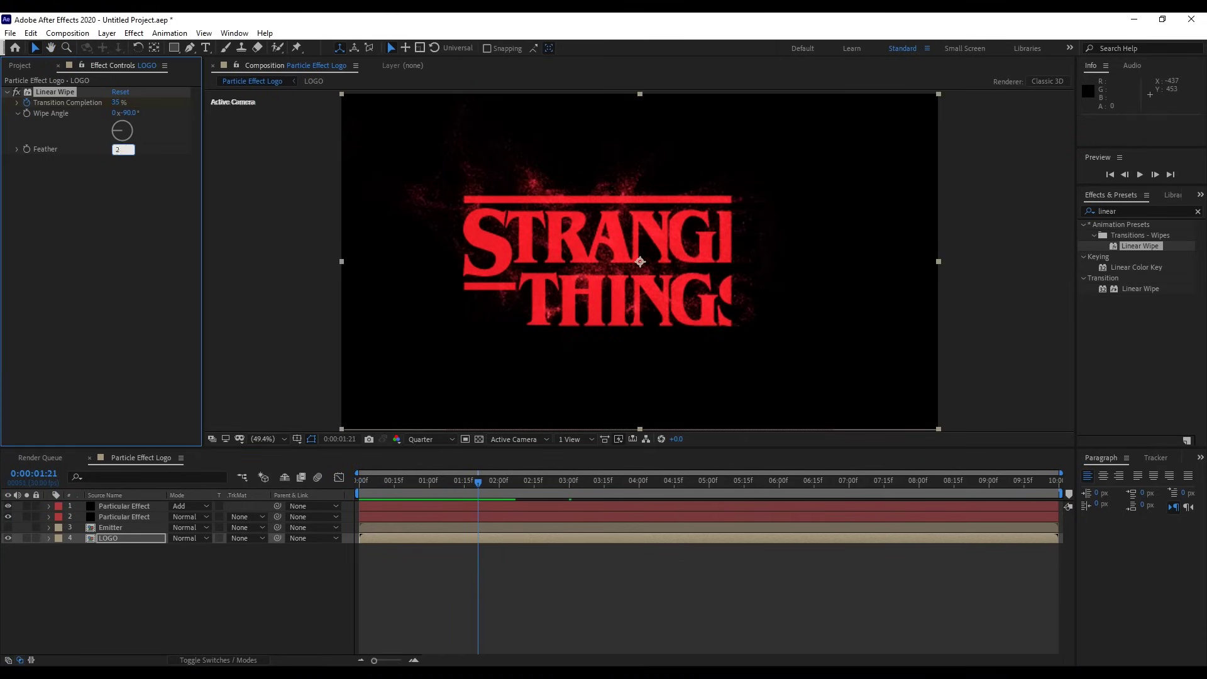
{"action": "type", "text": "200"}
{"action": "left_click", "coordinate": [111, 252]}
{"action": "left_click_drag", "start_coordinate": [479, 488], "coordinate": [428, 489]}
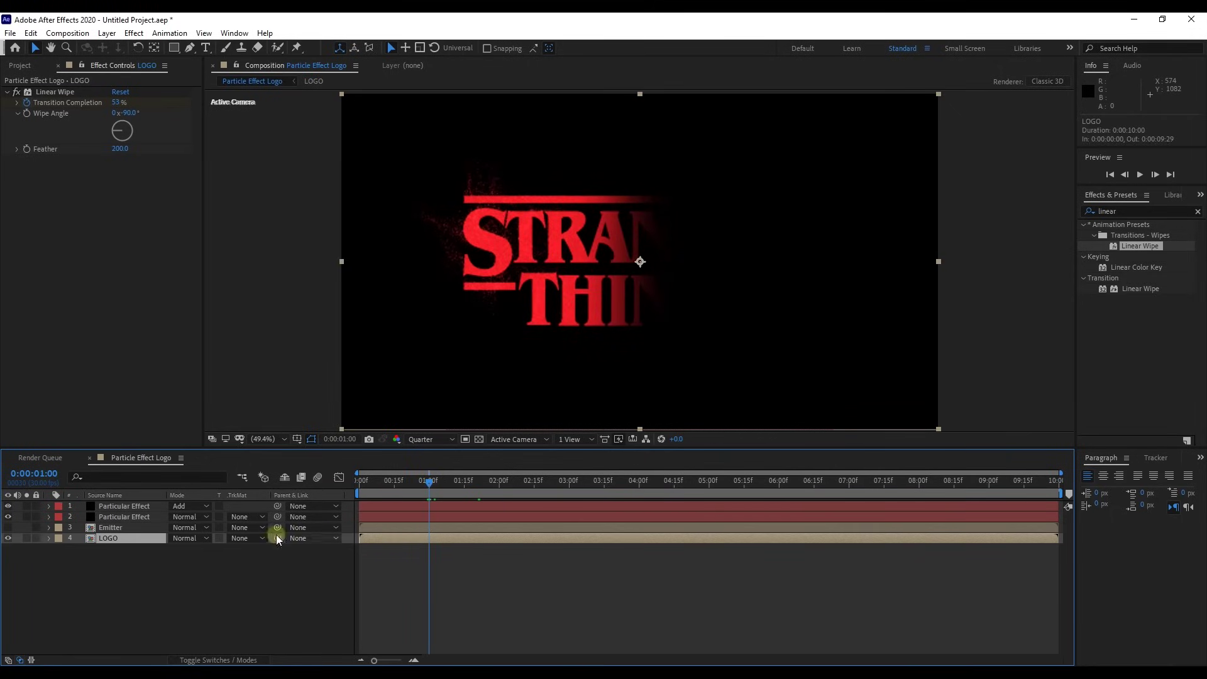
{"action": "left_click_drag", "start_coordinate": [374, 542], "coordinate": [442, 540]}
{"action": "key", "text": "Home"}
{"action": "key", "text": "space"}
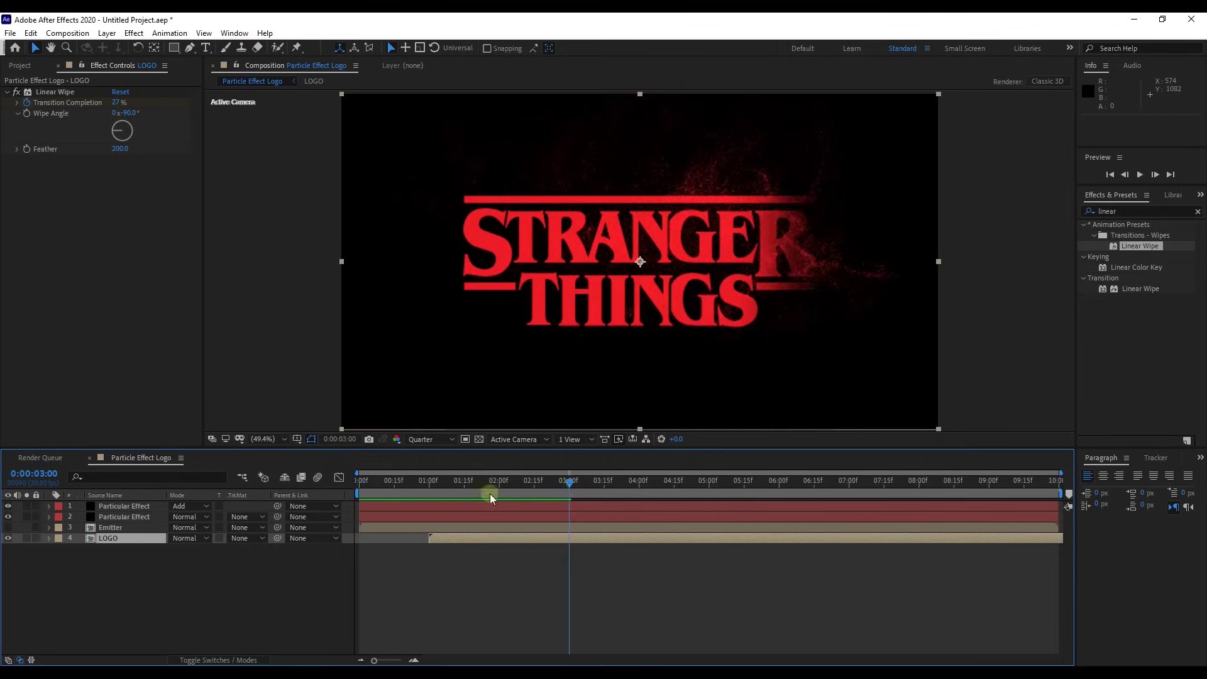
{"action": "mouse_move", "coordinate": [494, 496]}
{"action": "left_mouse_down"}
{"action": "mouse_move", "coordinate": [423, 493]}
{"action": "mouse_move", "coordinate": [501, 494]}
{"action": "mouse_move", "coordinate": [481, 493]}
{"action": "left_mouse_up"}
Create a composition named Final, drop Particle Effect Logo into it, and preview it.
{"action": "left_click", "coordinate": [276, 607]}
{"action": "left_click", "coordinate": [19, 66]}
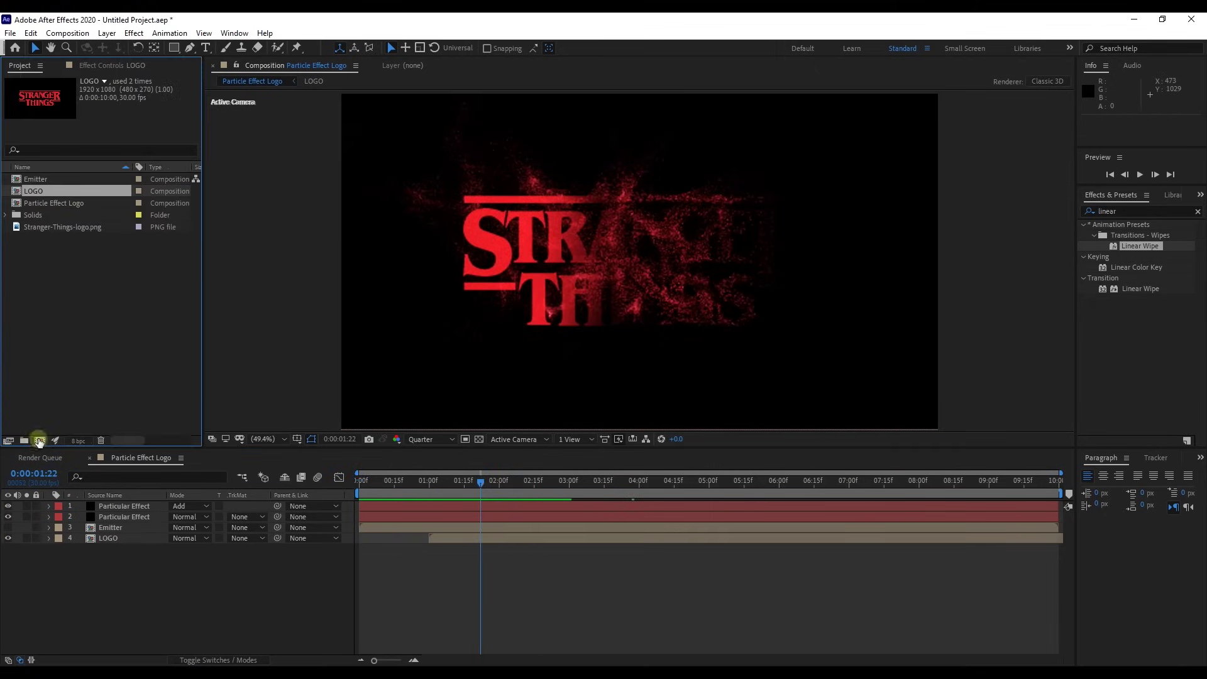
{"action": "left_click", "coordinate": [40, 441]}
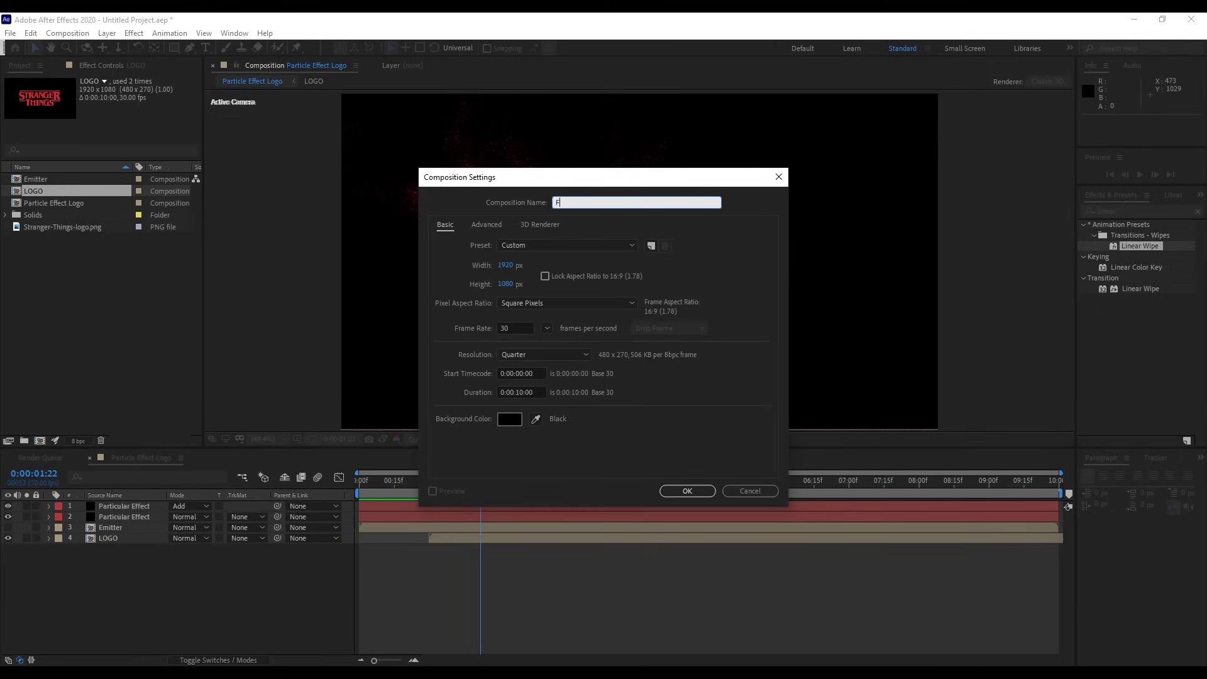
{"action": "left_click", "coordinate": [681, 490]}
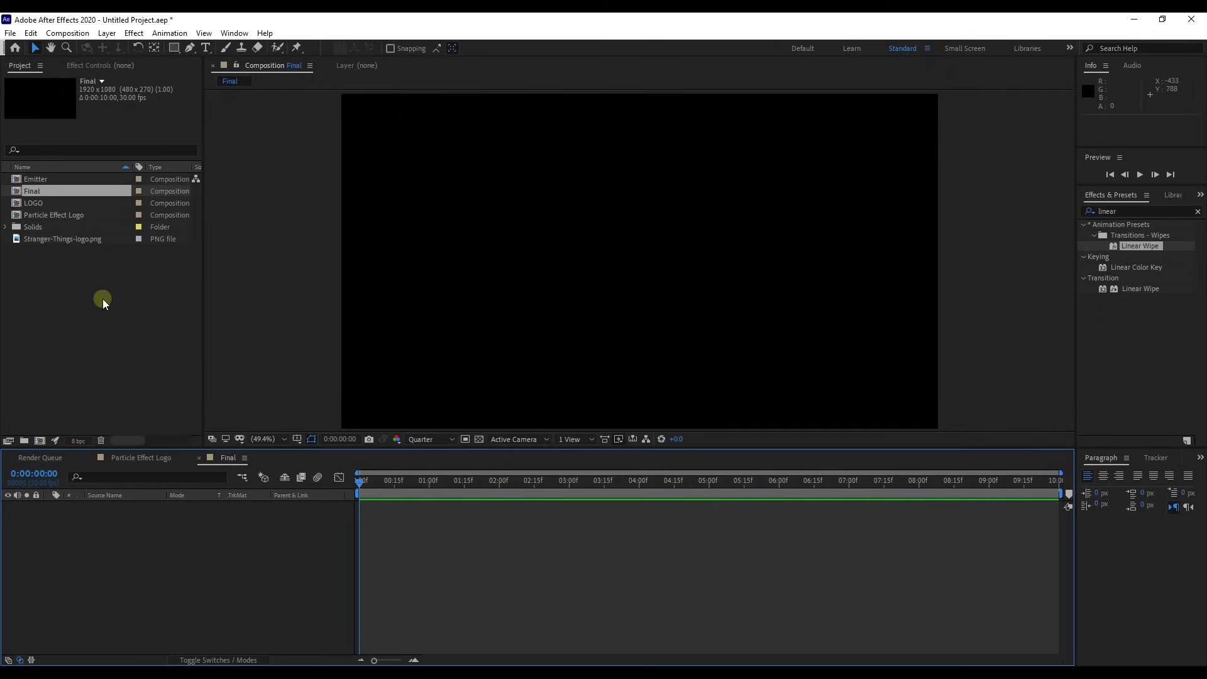
{"action": "left_click", "coordinate": [54, 215]}
{"action": "left_click_drag", "start_coordinate": [54, 214], "coordinate": [113, 504]}
{"action": "left_click", "coordinate": [1139, 175]}
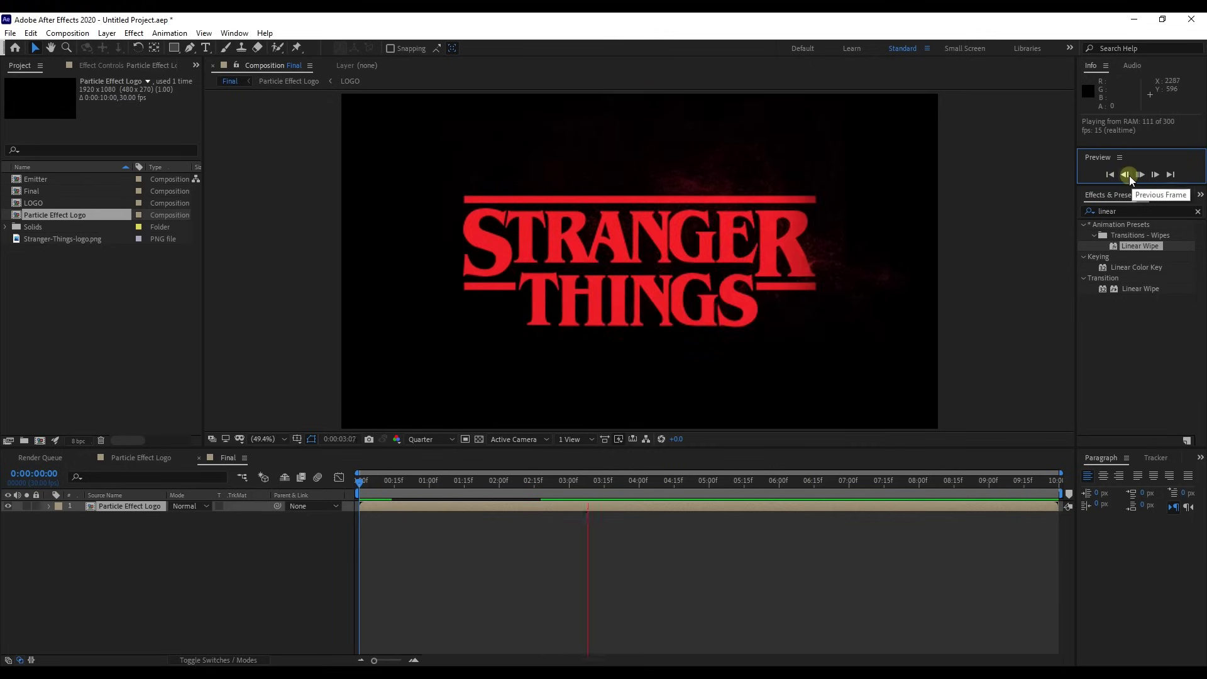
Key the Particle Effect Logo layer's scale from 100% at 0:00 to 80% at 9:29, then preview.
{"action": "left_click", "coordinate": [614, 492]}
{"action": "left_click_drag", "start_coordinate": [588, 487], "coordinate": [332, 491]}
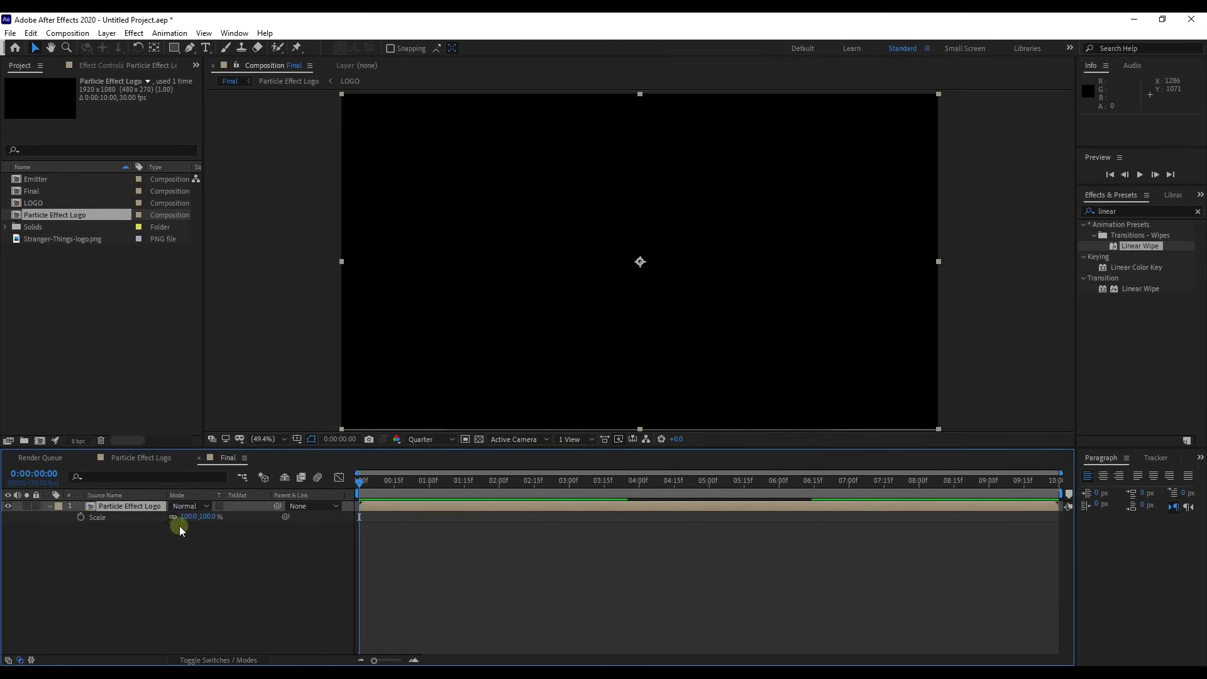
{"action": "left_click", "coordinate": [80, 518]}
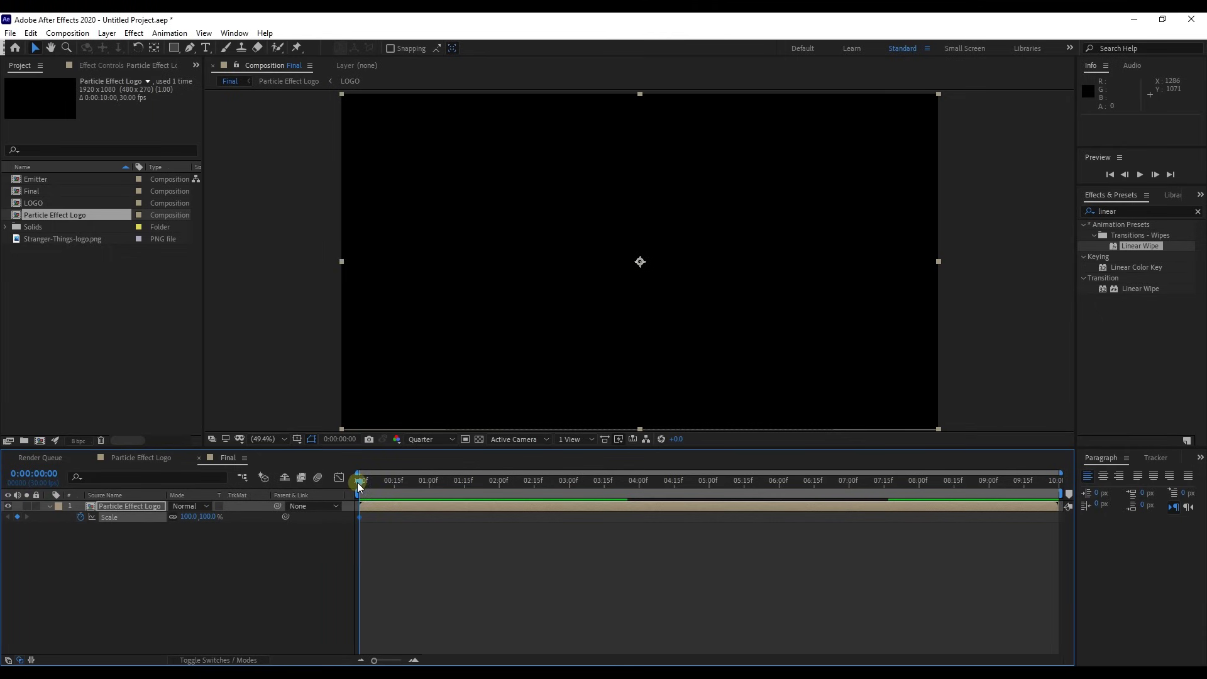
{"action": "left_click_drag", "start_coordinate": [358, 482], "coordinate": [1057, 483]}
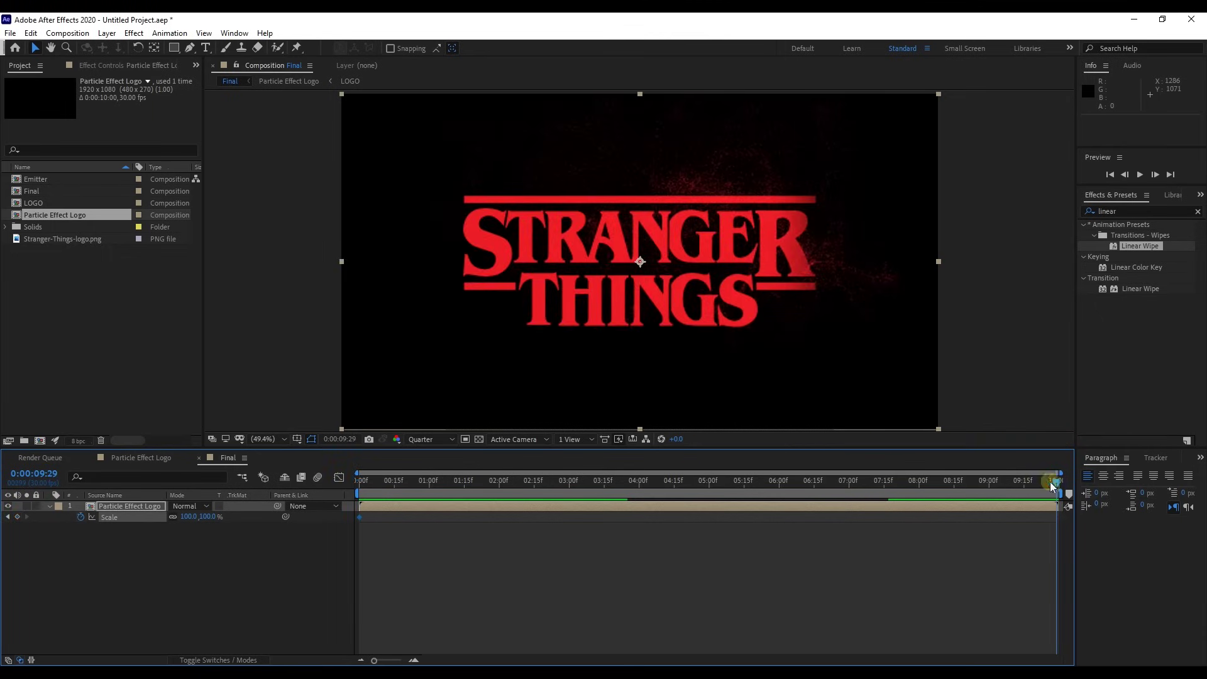
{"action": "left_click", "coordinate": [764, 508]}
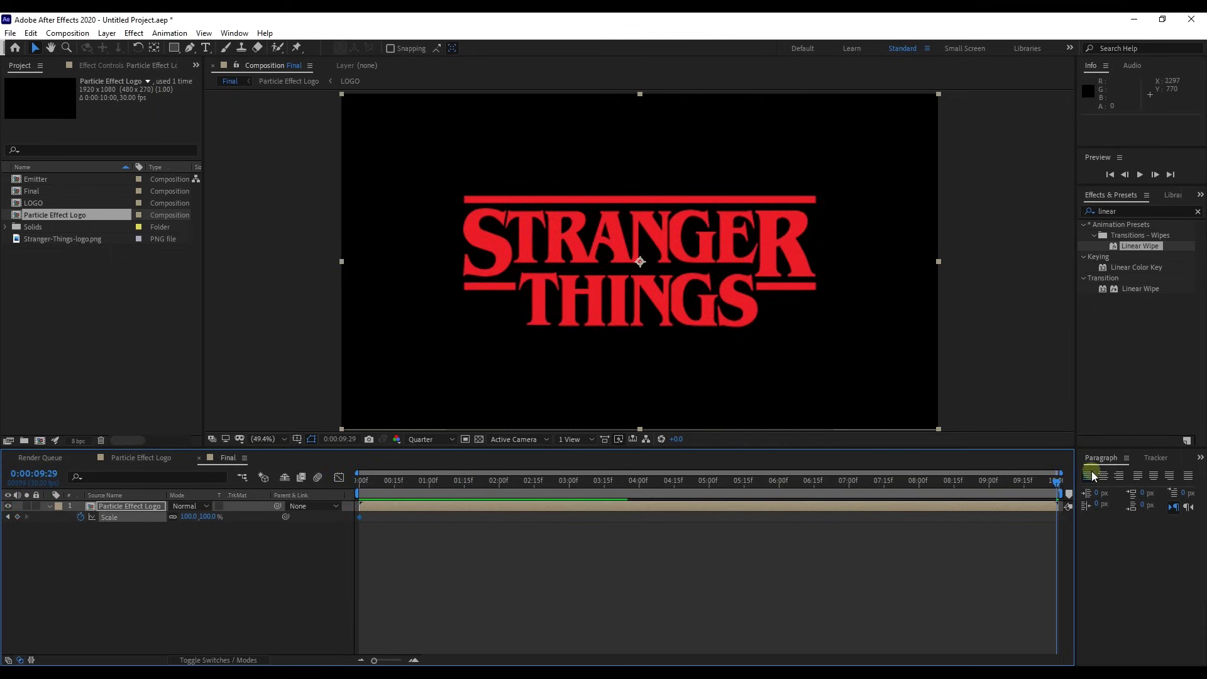
{"action": "left_click", "coordinate": [184, 517]}
{"action": "type", "text": "80"}
{"action": "key", "text": "Return"}
{"action": "left_click", "coordinate": [389, 487]}
{"action": "left_click_drag", "start_coordinate": [389, 487], "coordinate": [345, 492]}
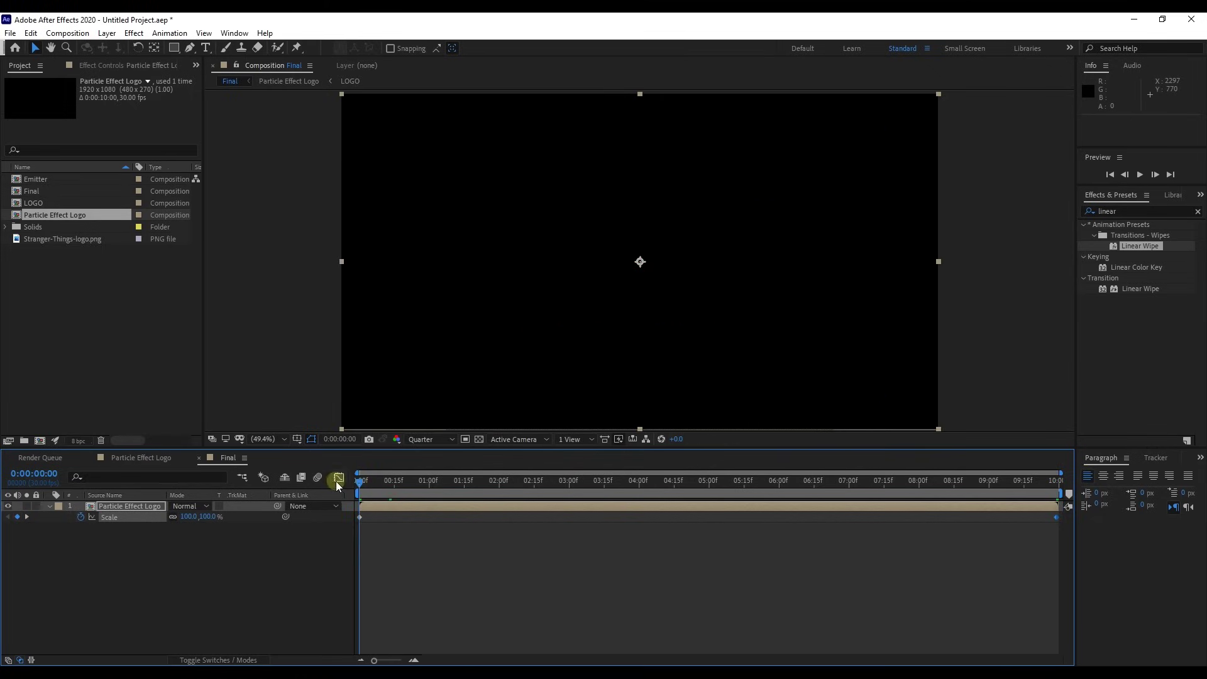
{"action": "key", "text": "space"}
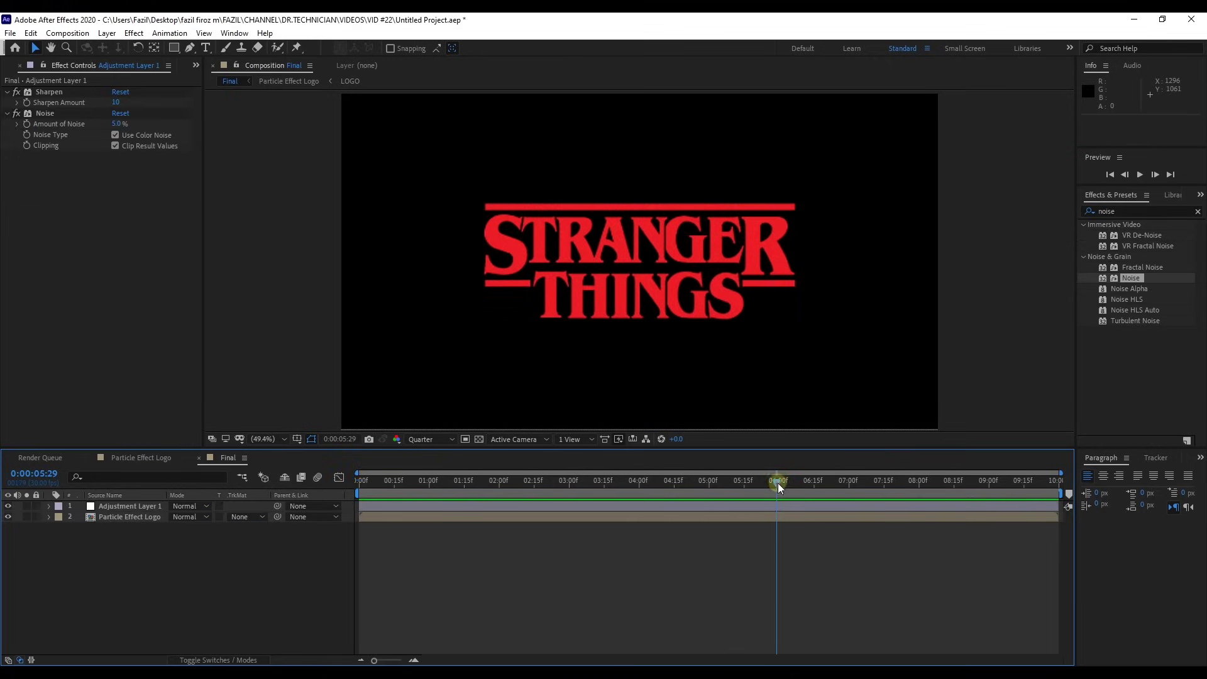
Move the playhead to just before six seconds.
{"action": "left_click_drag", "start_coordinate": [779, 483], "coordinate": [779, 487]}
Key the Particle Effect Logo's opacity from 100% at 6:00 to 0% at 7:00.
{"action": "left_click", "coordinate": [128, 517]}
{"action": "key", "text": "t"}
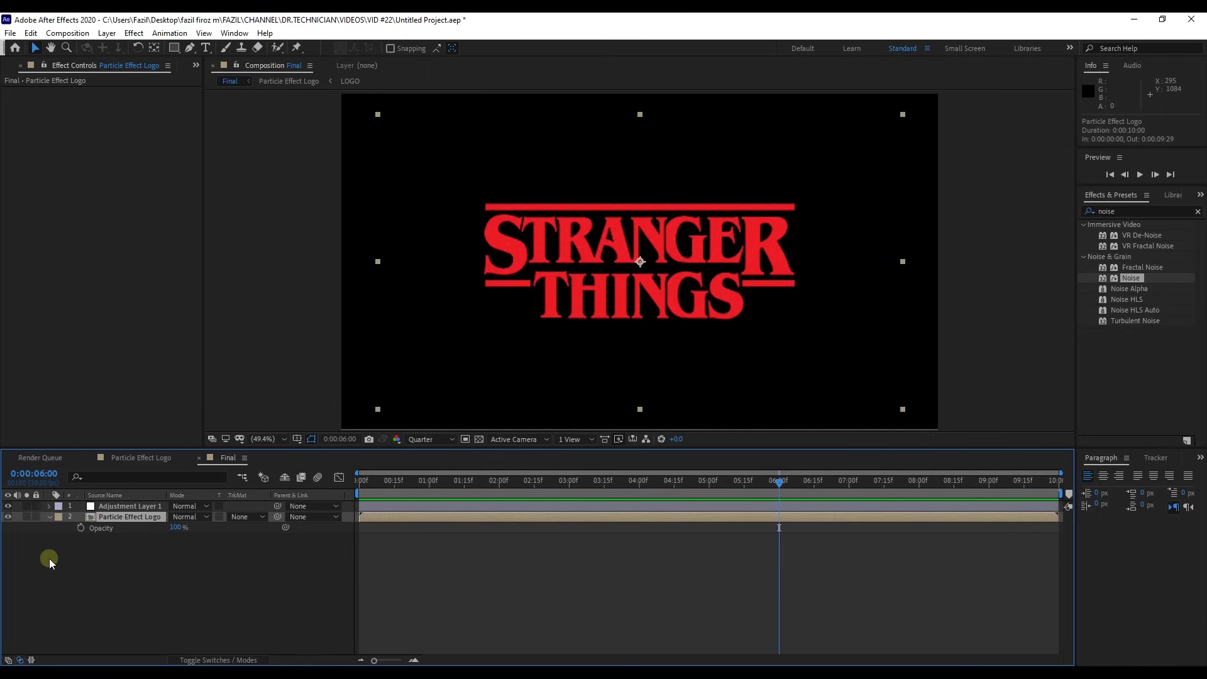
{"action": "left_click", "coordinate": [80, 528]}
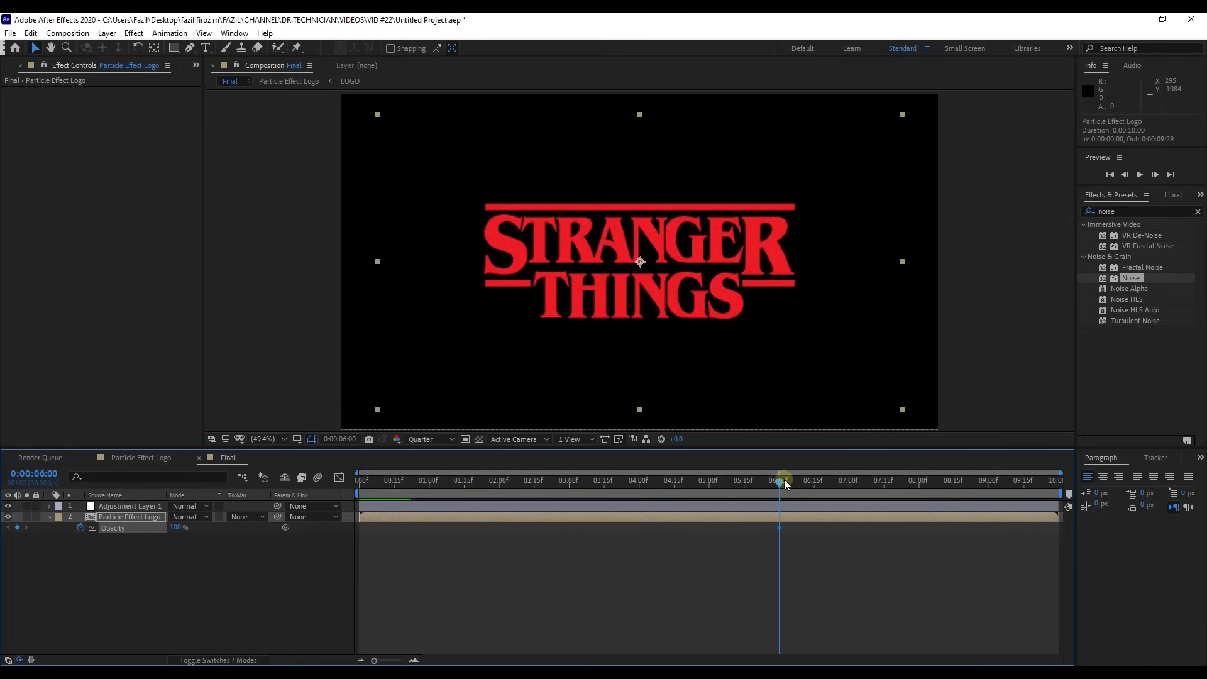
{"action": "left_click_drag", "start_coordinate": [785, 484], "coordinate": [849, 494]}
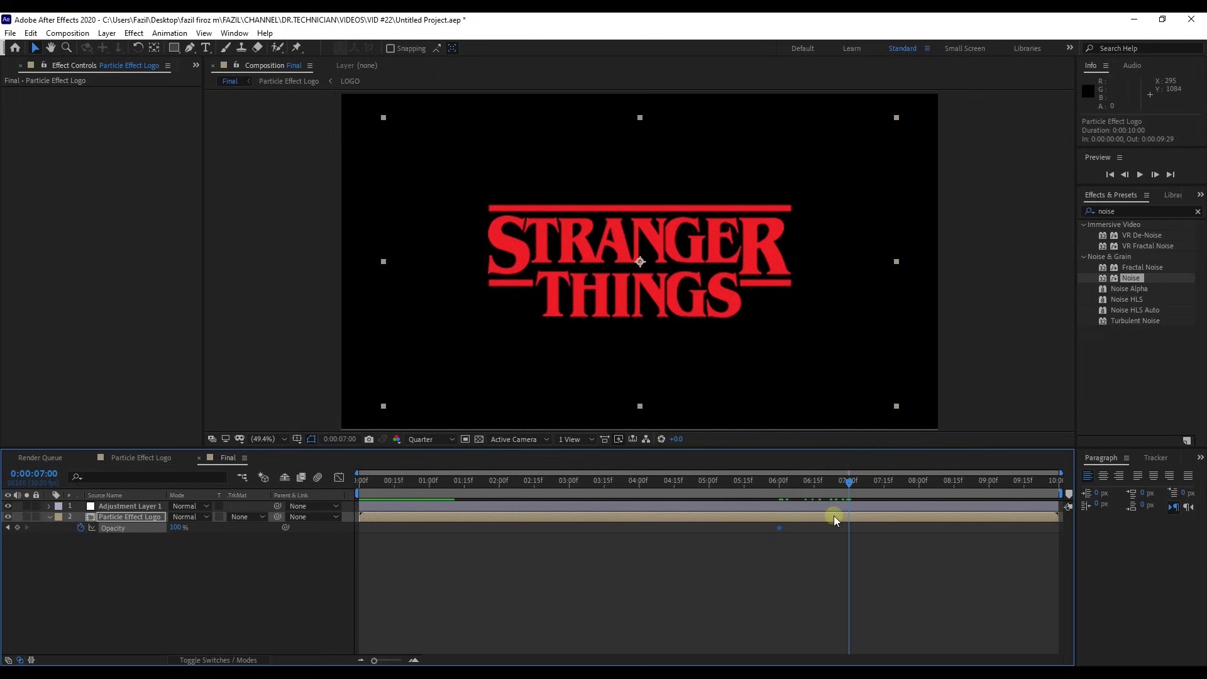
{"action": "left_click_drag", "start_coordinate": [175, 528], "coordinate": [90, 536]}
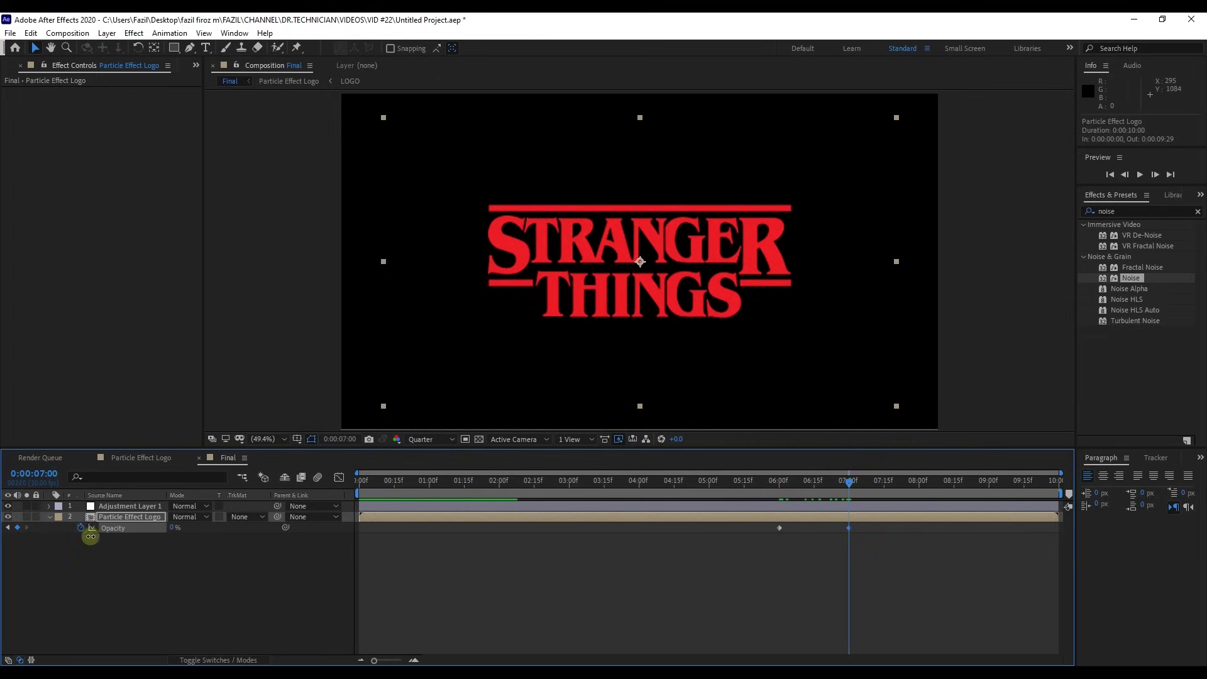
{"action": "left_click", "coordinate": [645, 481]}
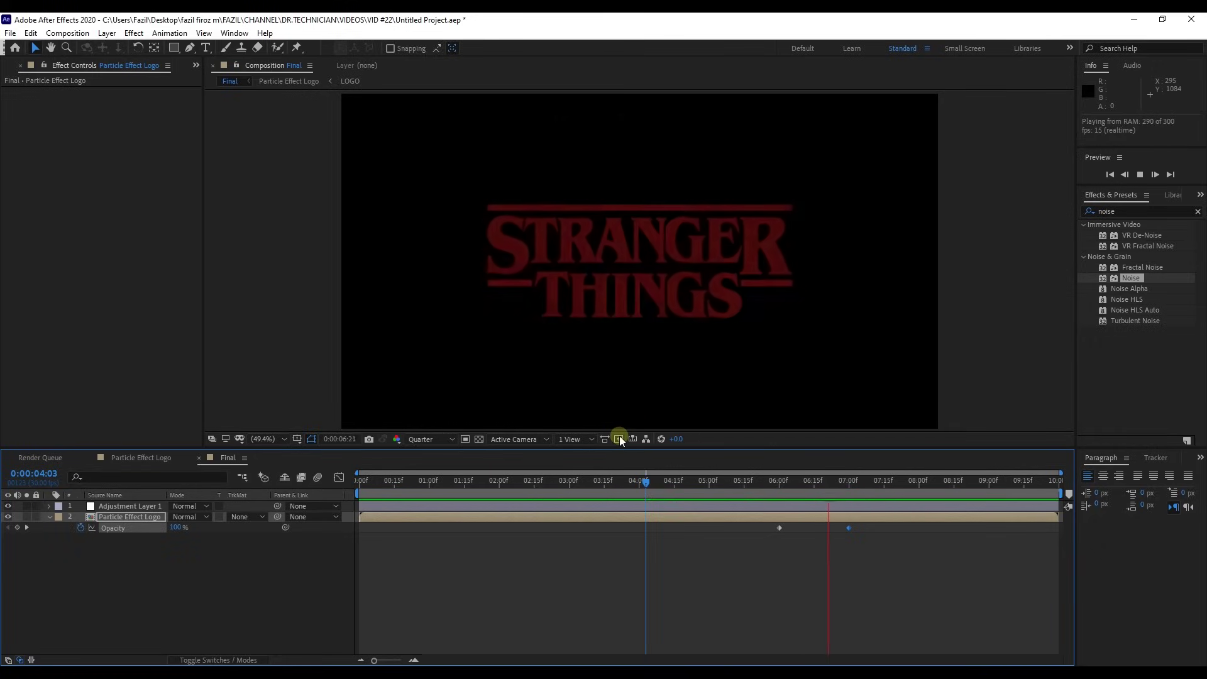
{"action": "left_click", "coordinate": [269, 391]}
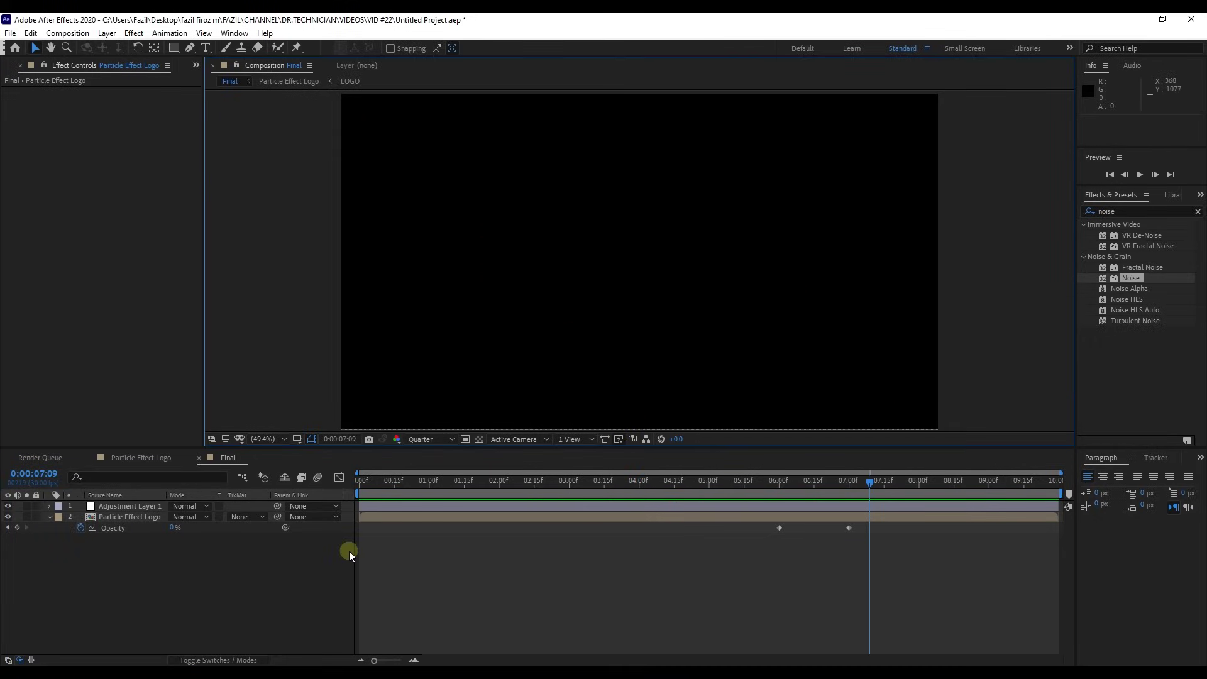
{"action": "left_click_drag", "start_coordinate": [869, 482], "coordinate": [359, 481]}
{"action": "key", "text": "space"}
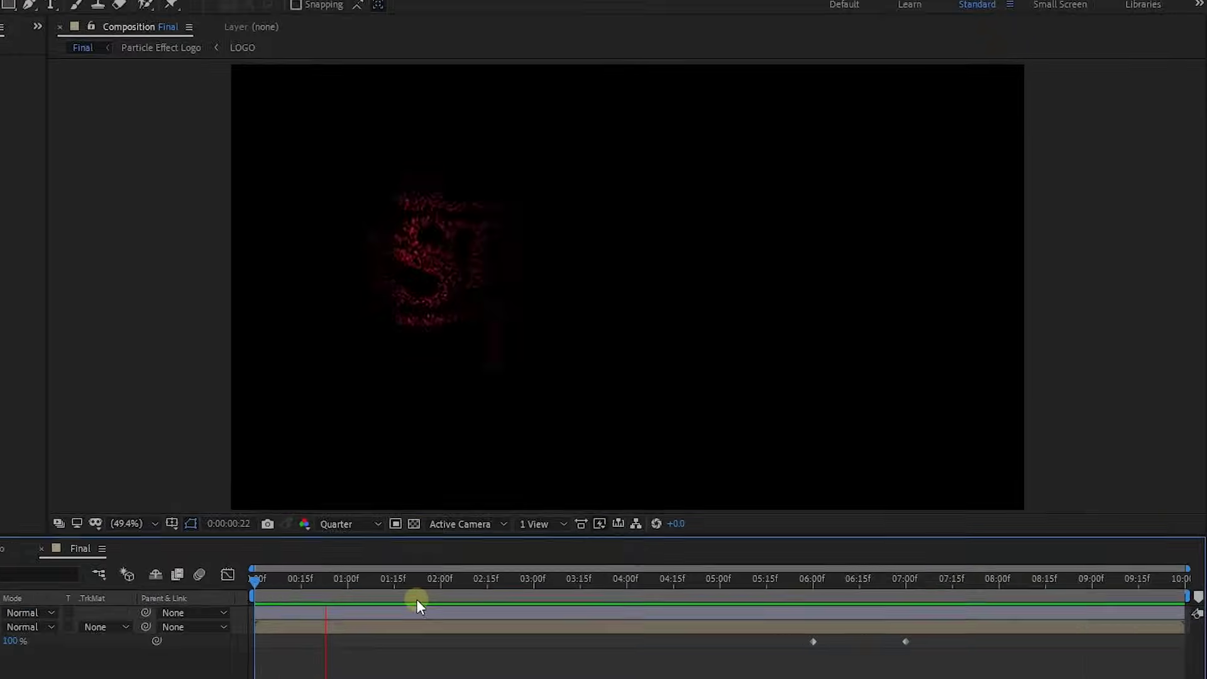